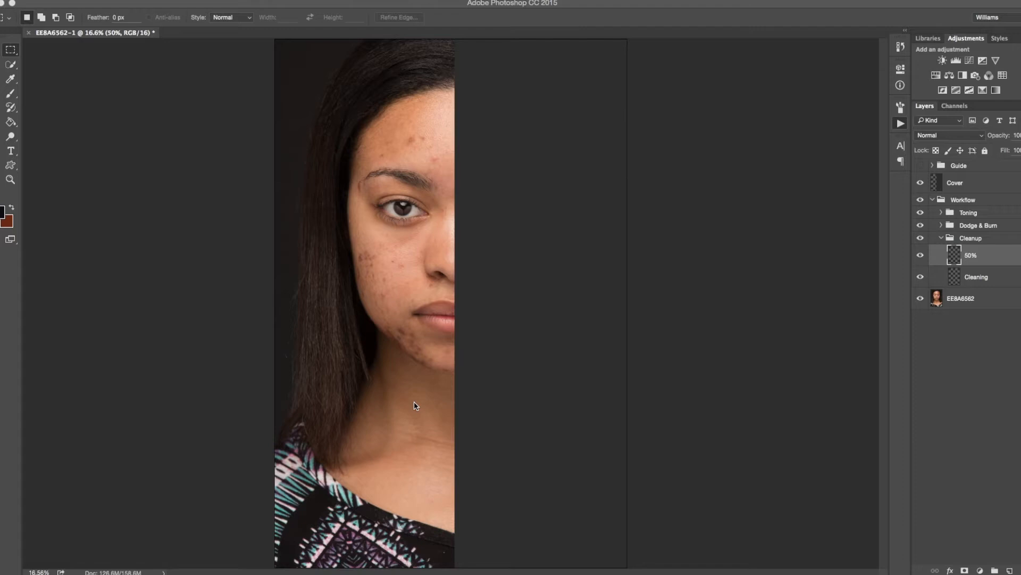
Make the Cleaning layer in the Cleanup group active and choose the Healing Brush with Current & Below sampling
{"action": "key", "text": "alt+F9"}
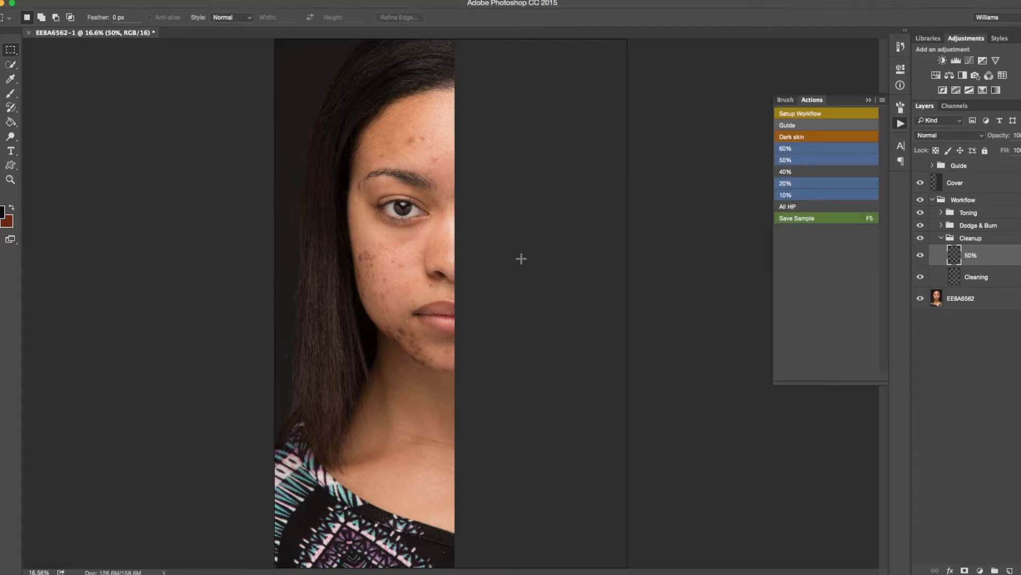
{"action": "key", "text": "super+equal"}
{"action": "key", "text": "super+equal"}
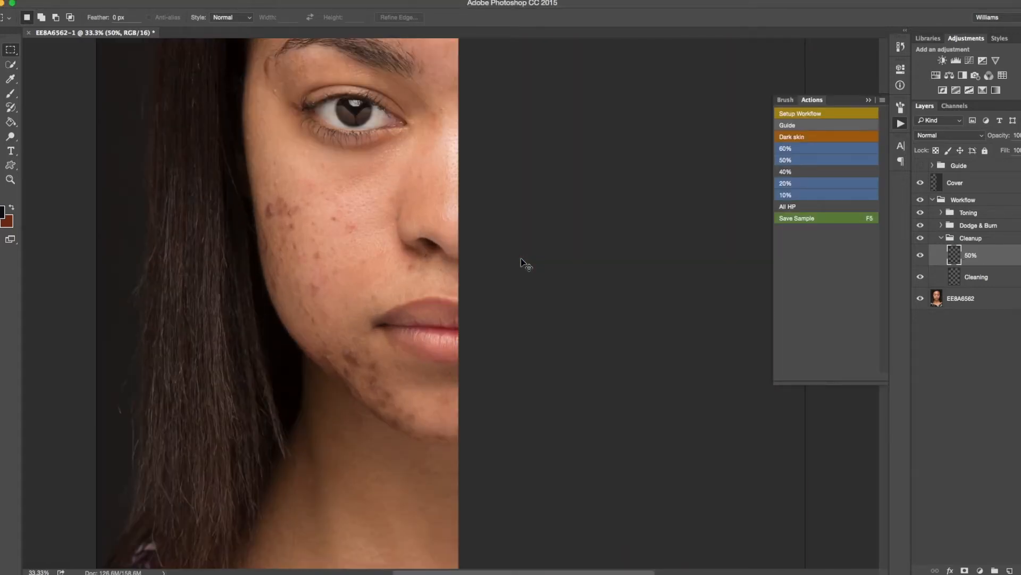
{"action": "left_click", "coordinate": [901, 123]}
{"action": "left_click_drag", "start_coordinate": [317, 285], "coordinate": [383, 303]}
{"action": "left_click", "coordinate": [983, 276]}
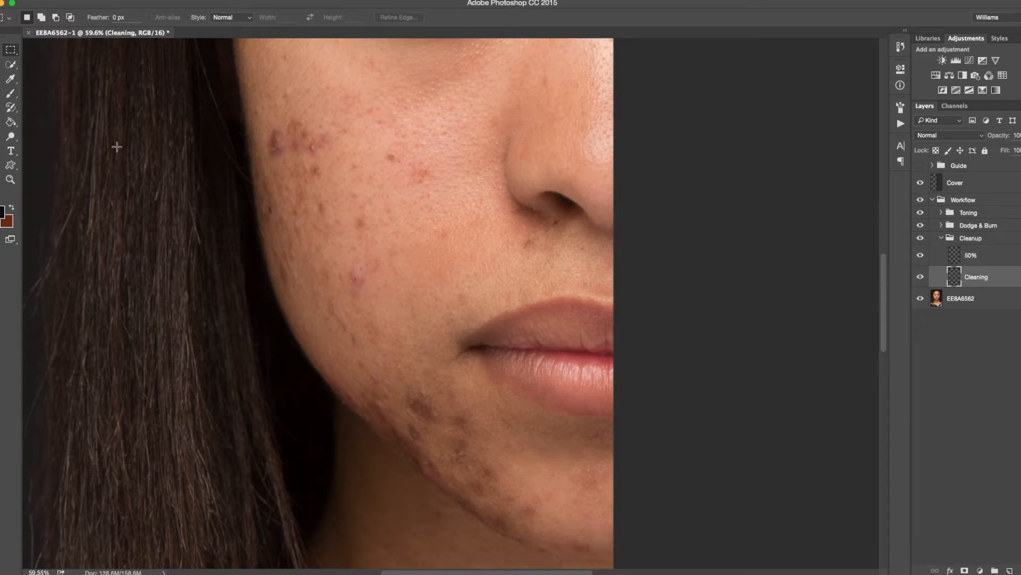
{"action": "left_click_drag", "start_coordinate": [10, 107], "coordinate": [25, 106]}
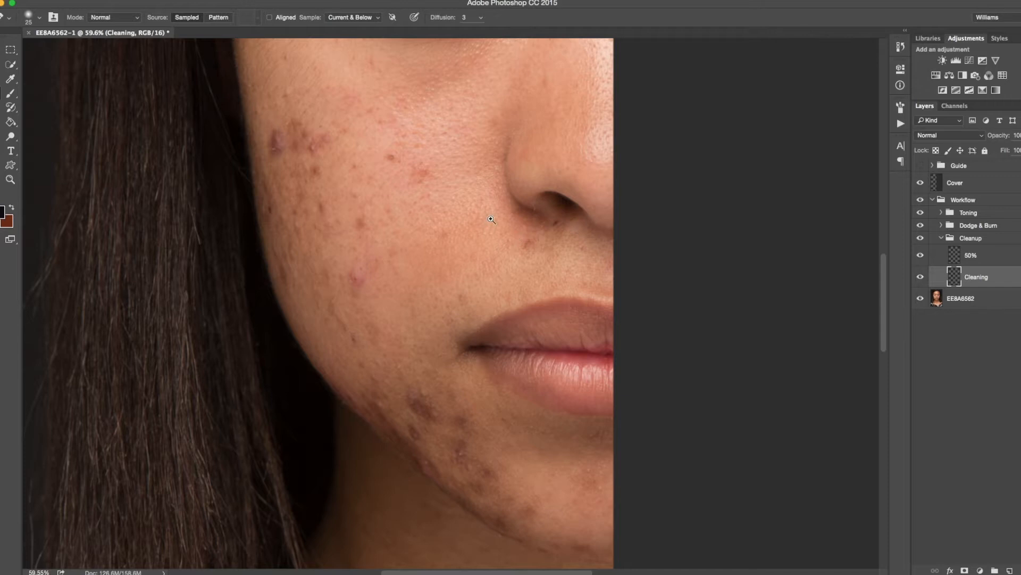
Heal the two dark spots beneath the nostril with a size 30 brush
{"action": "mouse_move", "coordinate": [491, 219]}
{"action": "left_mouse_down"}
{"action": "mouse_move", "coordinate": [532, 266]}
{"action": "mouse_move", "coordinate": [509, 262]}
{"action": "mouse_move", "coordinate": [501, 245]}
{"action": "left_mouse_up"}
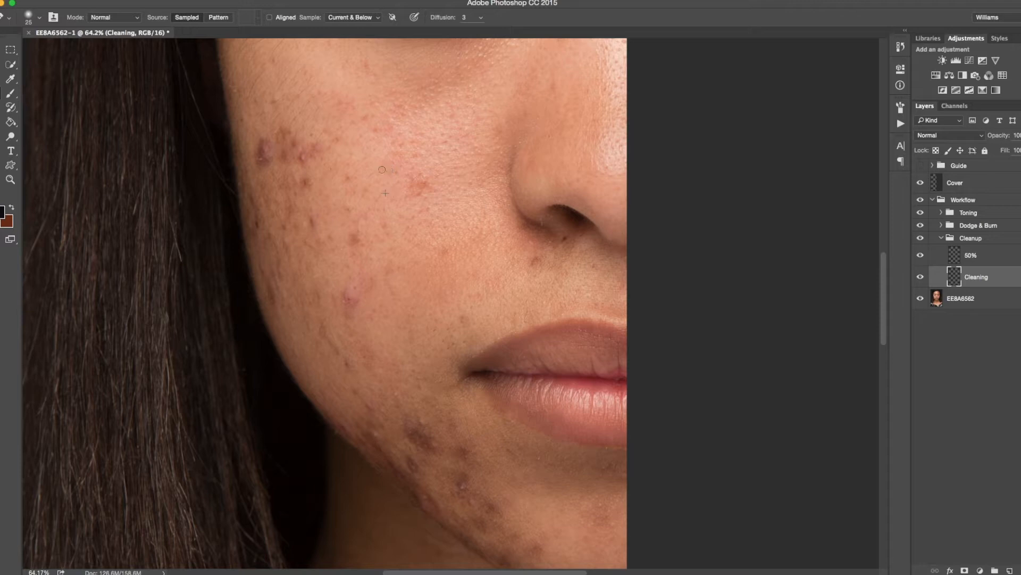
{"action": "left_click", "coordinate": [565, 239]}
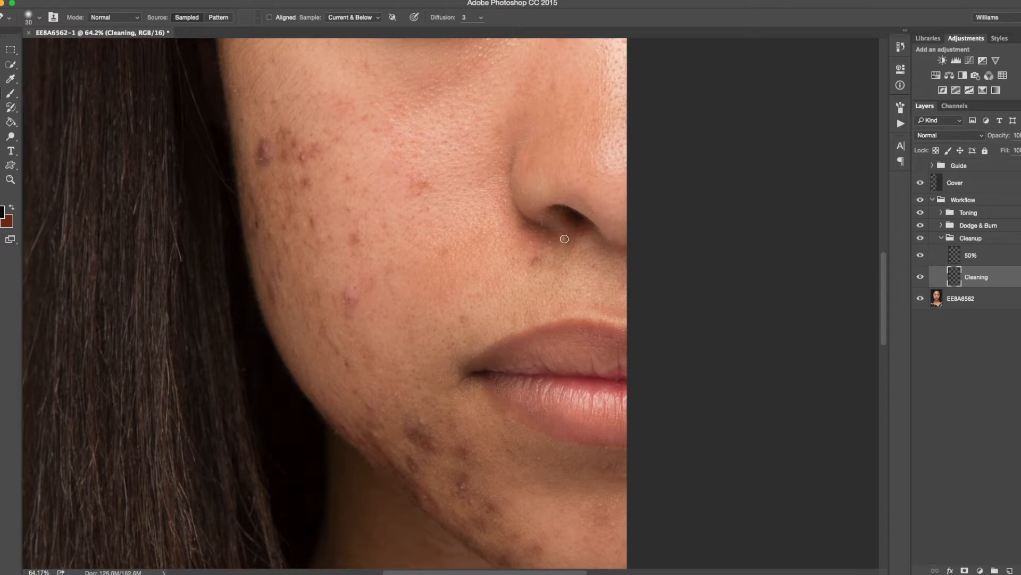
{"action": "left_click", "coordinate": [537, 259]}
Heal the small marks on the lower cheek above the jawline, resampling clean nearby skin for each one
{"action": "left_click", "coordinate": [362, 391], "text": "alt"}
{"action": "left_click", "coordinate": [372, 394]}
{"action": "left_click", "coordinate": [372, 405], "text": "alt"}
{"action": "left_click", "coordinate": [369, 402]}
{"action": "left_click", "coordinate": [369, 388], "text": "alt"}
{"action": "left_click", "coordinate": [368, 387]}
{"action": "left_click", "coordinate": [354, 390], "text": "alt"}
{"action": "left_click", "coordinate": [360, 394]}
{"action": "left_click", "coordinate": [359, 376], "text": "alt"}
{"action": "left_click", "coordinate": [348, 364]}
{"action": "left_click", "coordinate": [364, 381], "text": "alt"}
{"action": "left_click", "coordinate": [356, 392]}
Heal the large dark blemish between the mouth corner and the jawline, along with the marks around it
{"action": "left_click", "coordinate": [399, 383], "text": "alt"}
{"action": "left_click", "coordinate": [397, 396]}
{"action": "left_click", "coordinate": [409, 406], "text": "alt"}
{"action": "left_click", "coordinate": [416, 424]}
{"action": "left_click", "coordinate": [421, 439]}
{"action": "left_click", "coordinate": [403, 420], "text": "alt"}
{"action": "left_click", "coordinate": [421, 437]}
{"action": "left_click", "coordinate": [432, 443]}
{"action": "left_click", "coordinate": [417, 411]}
{"action": "left_click", "coordinate": [406, 424], "text": "alt"}
{"action": "left_click", "coordinate": [426, 443]}
{"action": "left_click", "coordinate": [419, 445]}
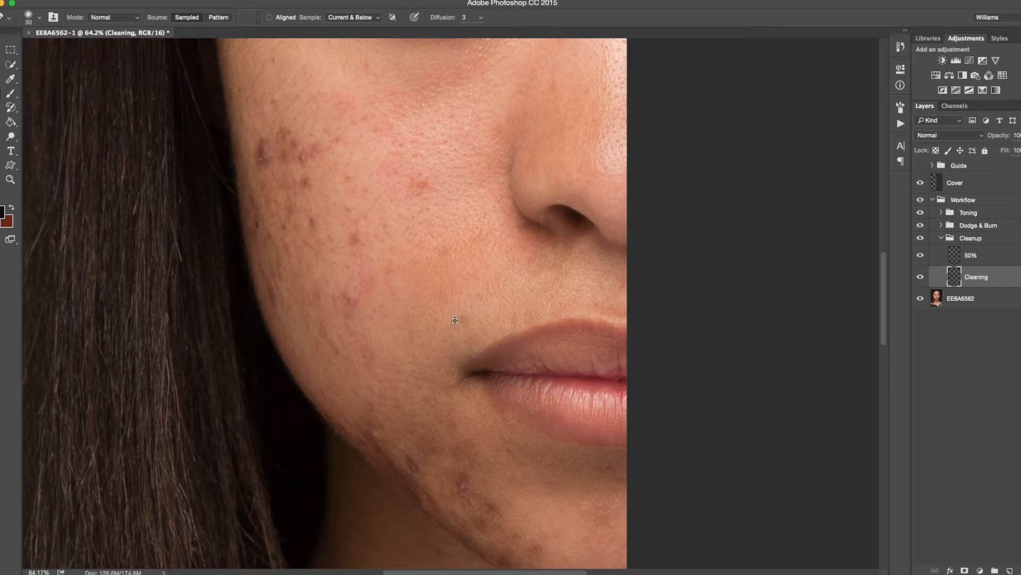
Heal the red blemish on the middle of the cheek beside the nose
{"action": "scroll", "coordinate": [447, 297], "scroll_direction": "up", "scroll_amount": 5}
{"action": "scroll", "coordinate": [447, 297], "scroll_direction": "left", "scroll_amount": 5}
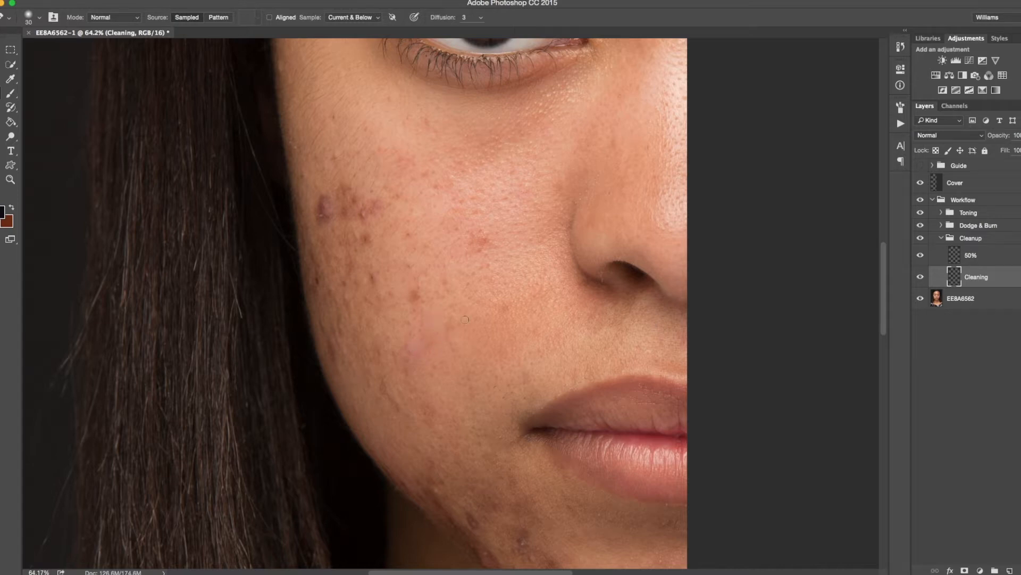
{"action": "left_click", "coordinate": [482, 237]}
Heal the red and dark blemishes on the forehead above the eyebrow
{"action": "scroll", "coordinate": [502, 280], "scroll_direction": "up", "scroll_amount": 7}
{"action": "scroll", "coordinate": [502, 280], "scroll_direction": "left", "scroll_amount": 1}
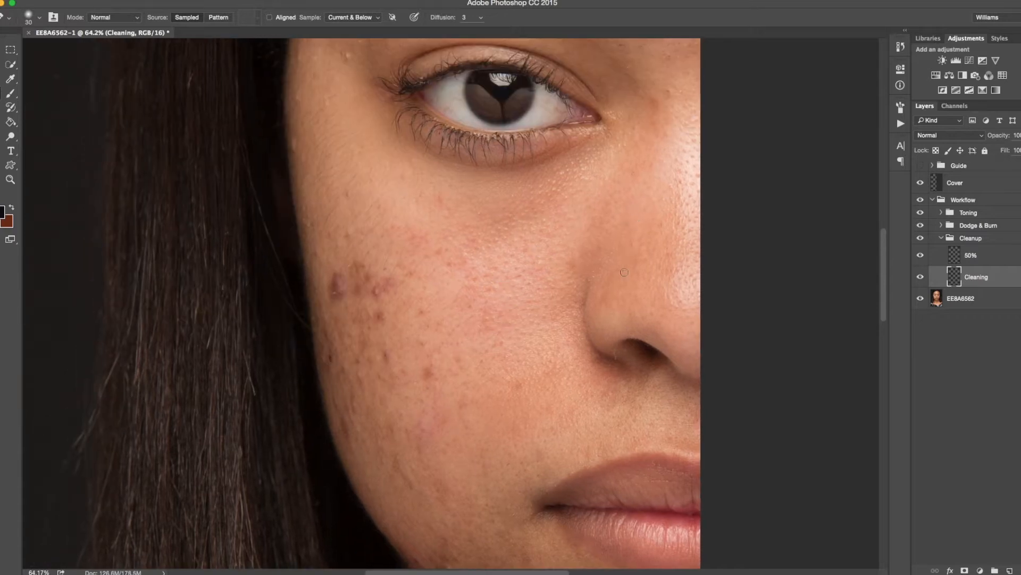
{"action": "left_click_drag", "start_coordinate": [637, 201], "coordinate": [613, 267]}
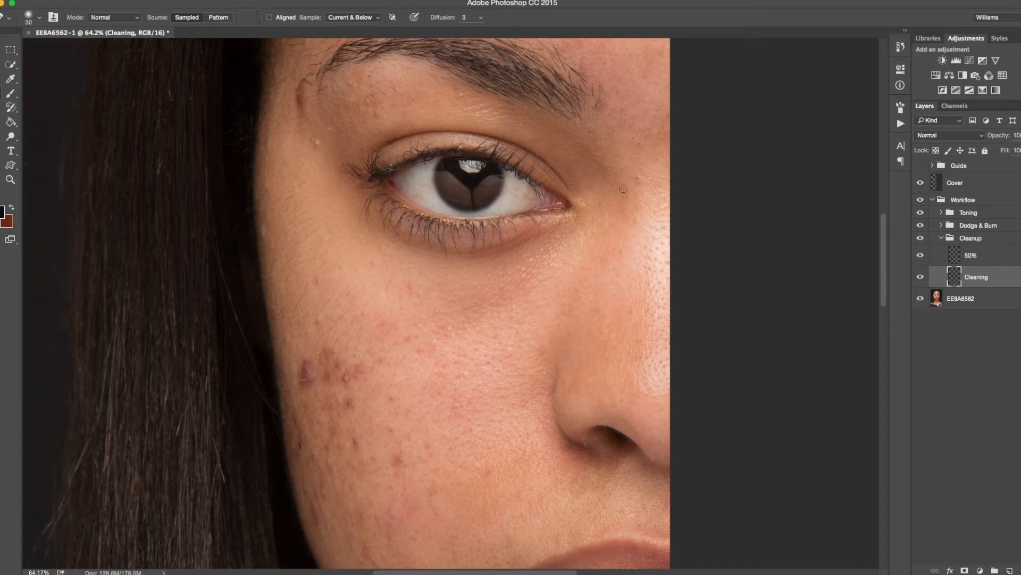
{"action": "scroll", "coordinate": [630, 166], "scroll_direction": "up", "scroll_amount": 10}
{"action": "scroll", "coordinate": [631, 166], "scroll_direction": "right", "scroll_amount": 3}
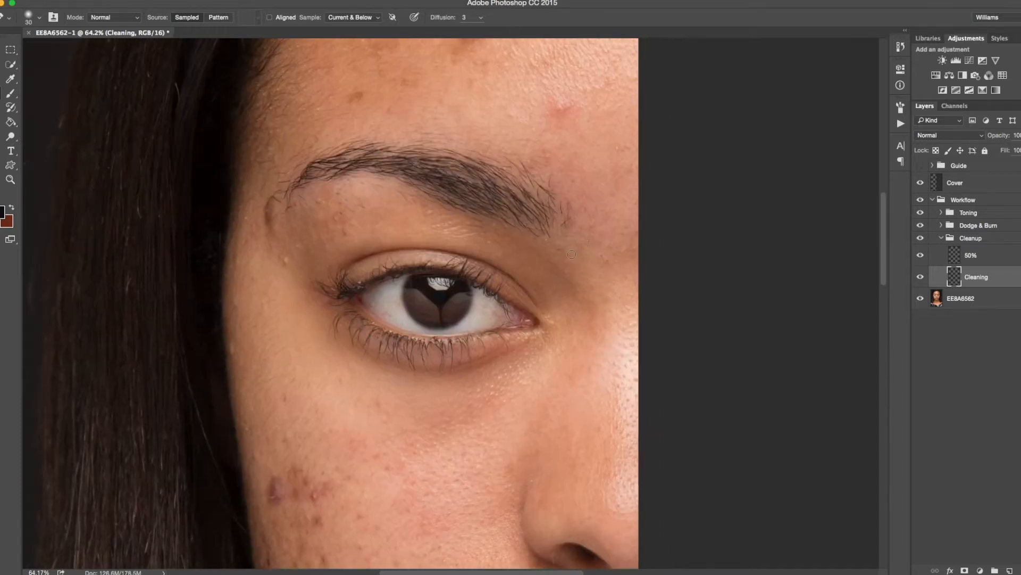
{"action": "left_click_drag", "start_coordinate": [508, 200], "coordinate": [588, 242]}
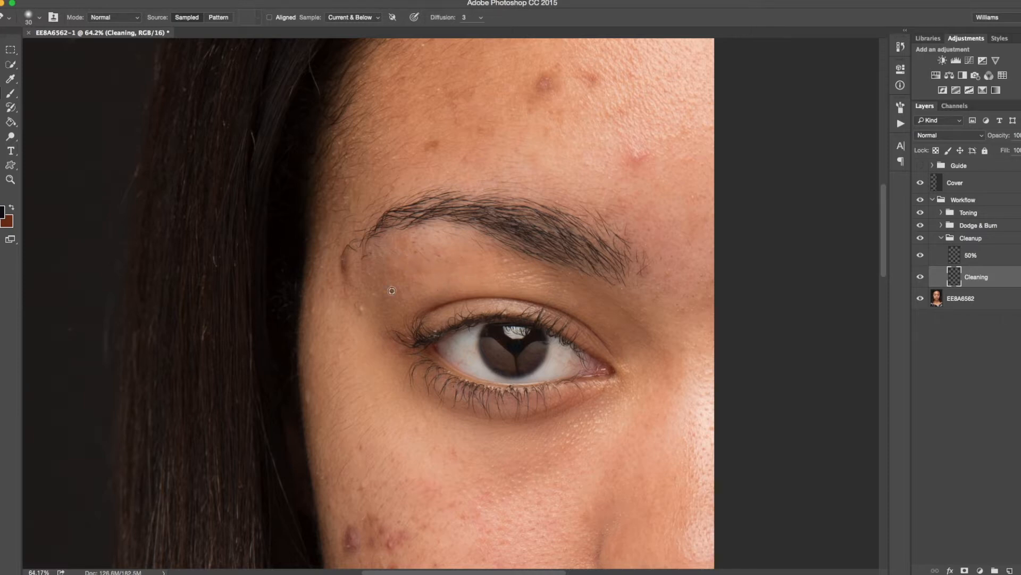
{"action": "scroll", "coordinate": [351, 287], "scroll_direction": "up", "scroll_amount": 5}
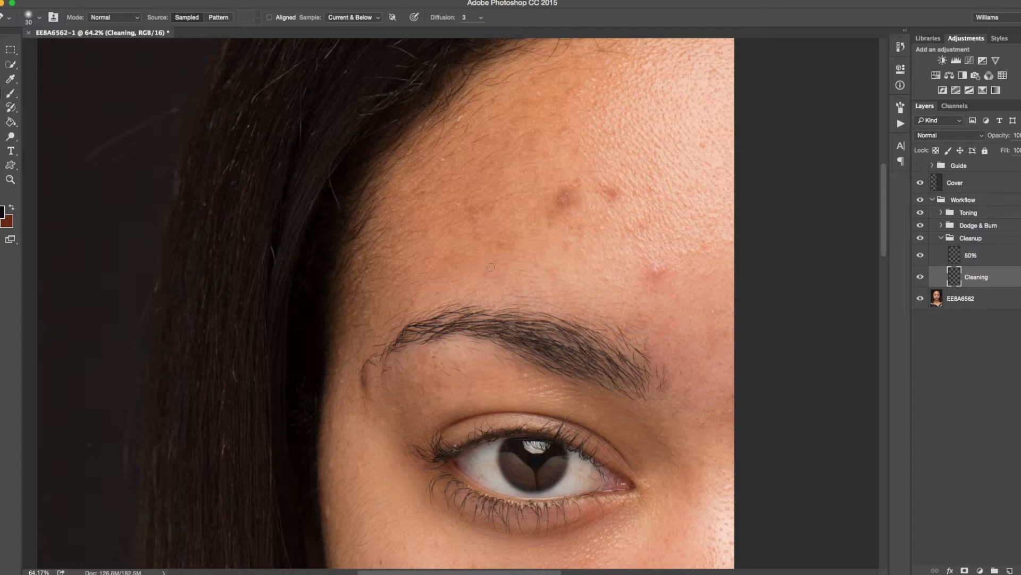
{"action": "scroll", "coordinate": [487, 263], "scroll_direction": "up", "scroll_amount": 3}
{"action": "scroll", "coordinate": [487, 263], "scroll_direction": "right", "scroll_amount": 2}
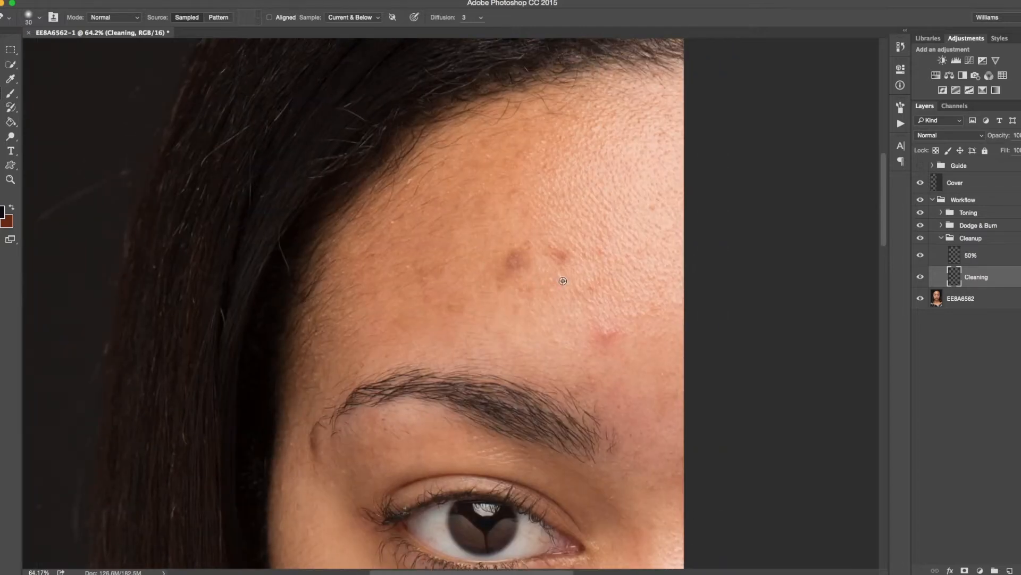
{"action": "left_click", "coordinate": [559, 258]}
{"action": "left_click", "coordinate": [601, 307], "text": "alt"}
{"action": "left_click", "coordinate": [605, 334]}
{"action": "left_click", "coordinate": [516, 258]}
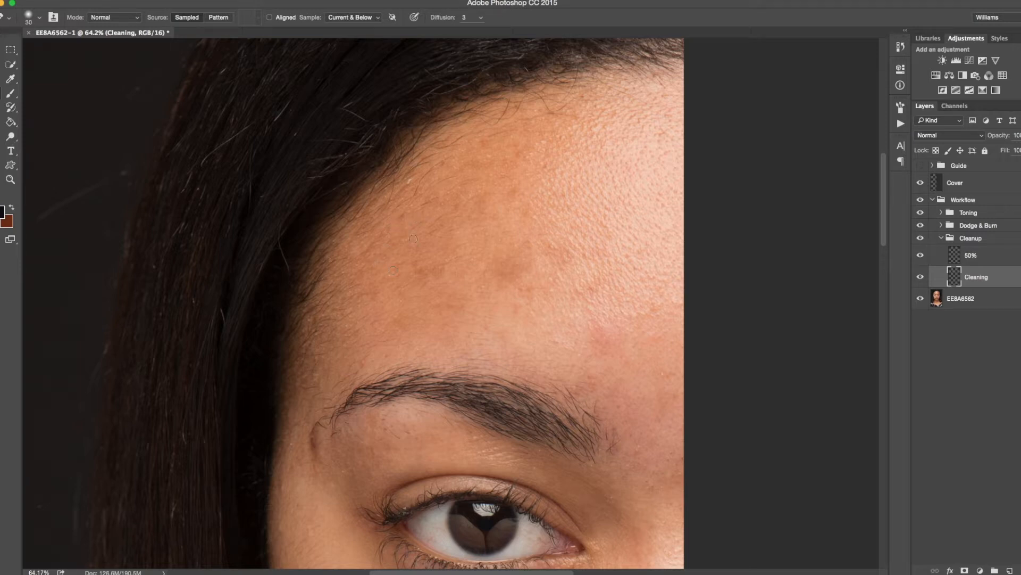
Heal the small spots on the cheek below the eye and beneath the dark patch
{"action": "scroll", "coordinate": [410, 213], "scroll_direction": "down", "scroll_amount": 5}
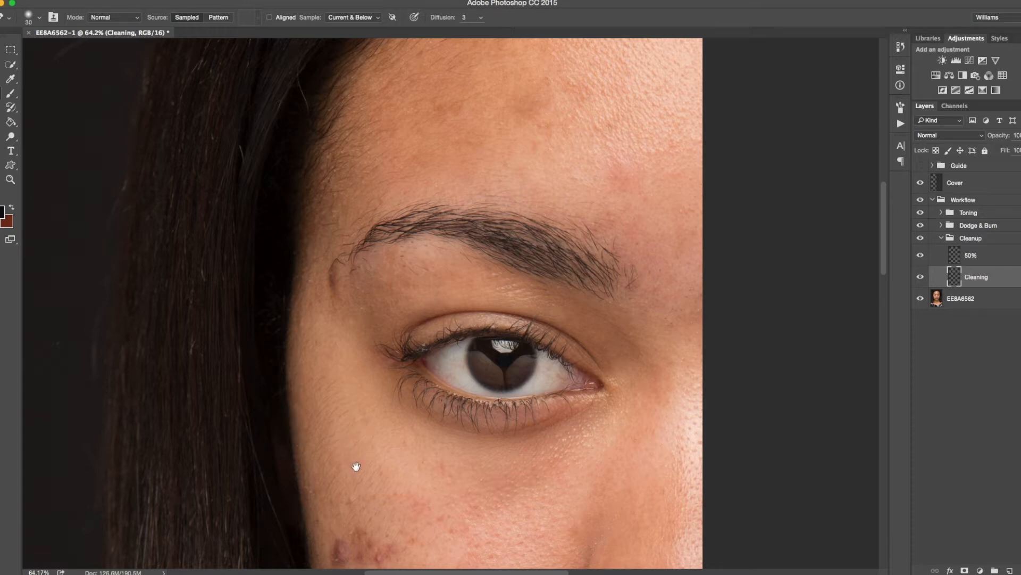
{"action": "left_click_drag", "start_coordinate": [356, 466], "coordinate": [354, 273]}
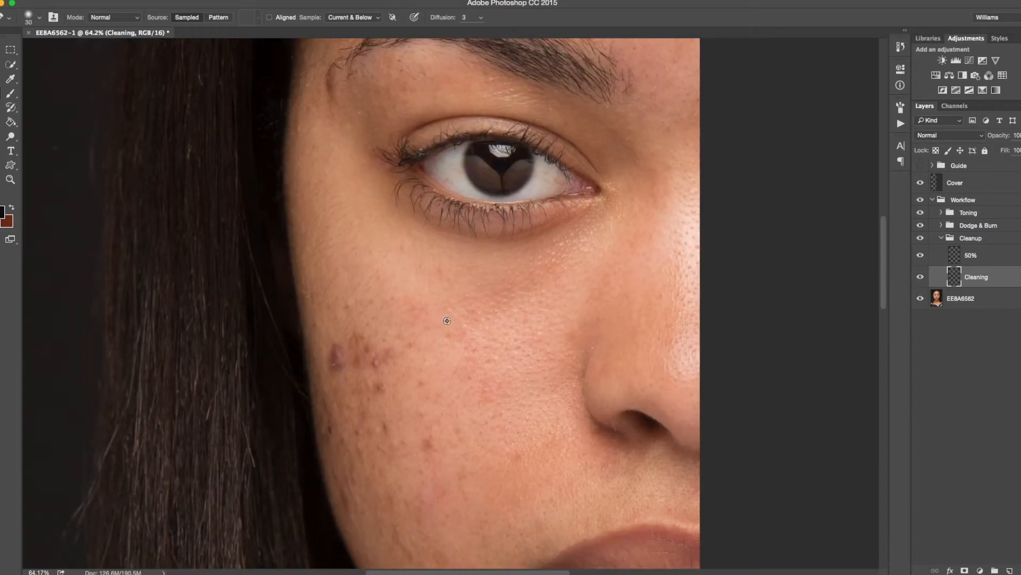
{"action": "left_click", "coordinate": [433, 287]}
{"action": "left_click", "coordinate": [423, 453], "text": "alt"}
{"action": "left_click", "coordinate": [427, 443]}
{"action": "left_click", "coordinate": [392, 447], "text": "alt"}
{"action": "left_click", "coordinate": [384, 425]}
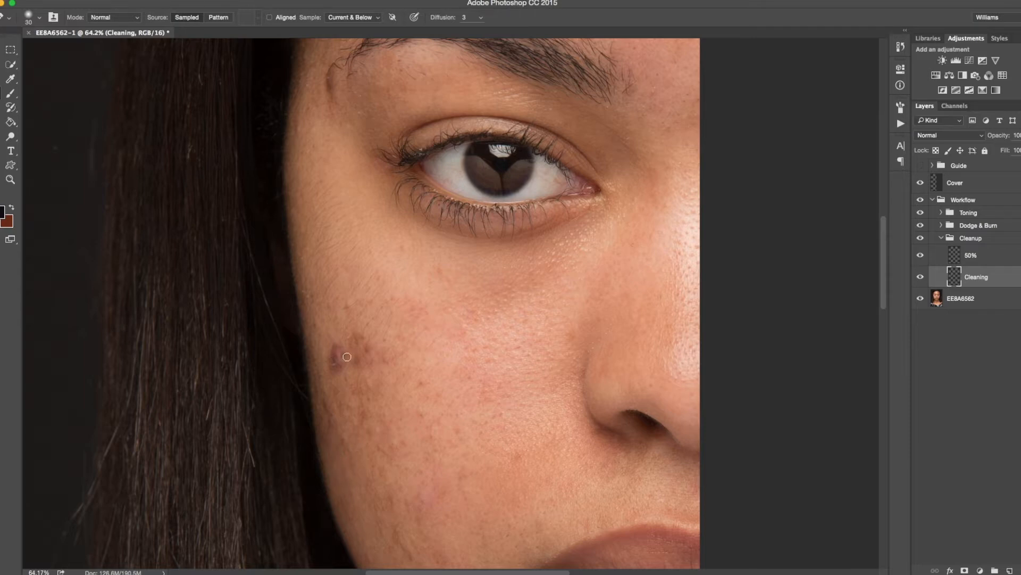
Heal the purple scar at the outer edge of the cheek and the small spots above it, sampling adjacent skin
{"action": "scroll", "coordinate": [347, 357], "scroll_direction": "up", "scroll_amount": 3}
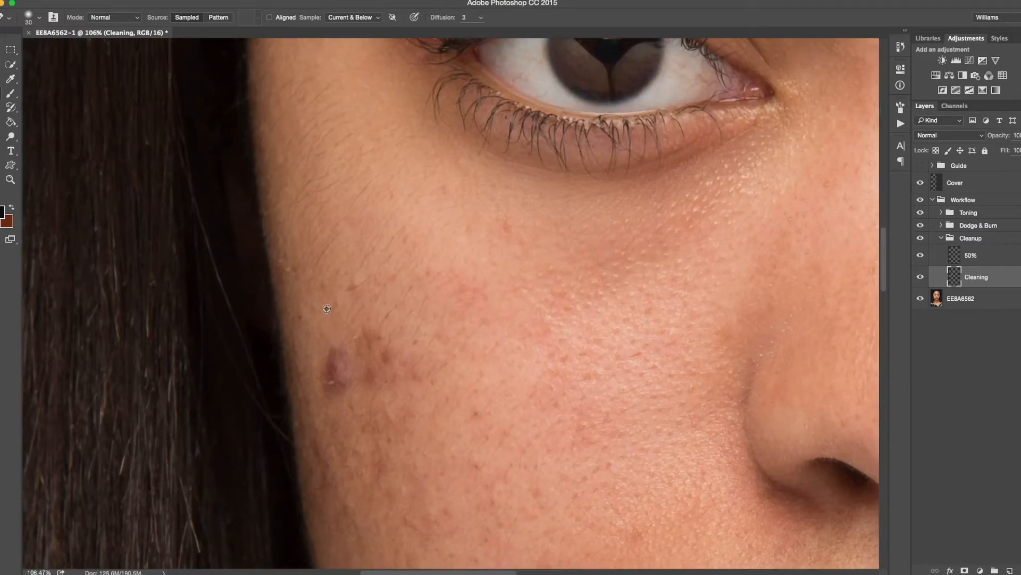
{"action": "left_click_drag", "start_coordinate": [345, 369], "coordinate": [333, 349]}
{"action": "mouse_move", "coordinate": [327, 387]}
{"action": "left_mouse_down"}
{"action": "mouse_move", "coordinate": [335, 347]}
{"action": "mouse_move", "coordinate": [331, 388]}
{"action": "mouse_move", "coordinate": [324, 357]}
{"action": "mouse_move", "coordinate": [338, 389]}
{"action": "mouse_move", "coordinate": [326, 375]}
{"action": "left_mouse_up"}
{"action": "left_click", "coordinate": [331, 360], "text": "alt"}
{"action": "left_click", "coordinate": [337, 344], "text": "alt"}
{"action": "left_click", "coordinate": [337, 355], "text": "alt"}
{"action": "left_click", "coordinate": [314, 334], "text": "alt"}
{"action": "left_click", "coordinate": [303, 314]}
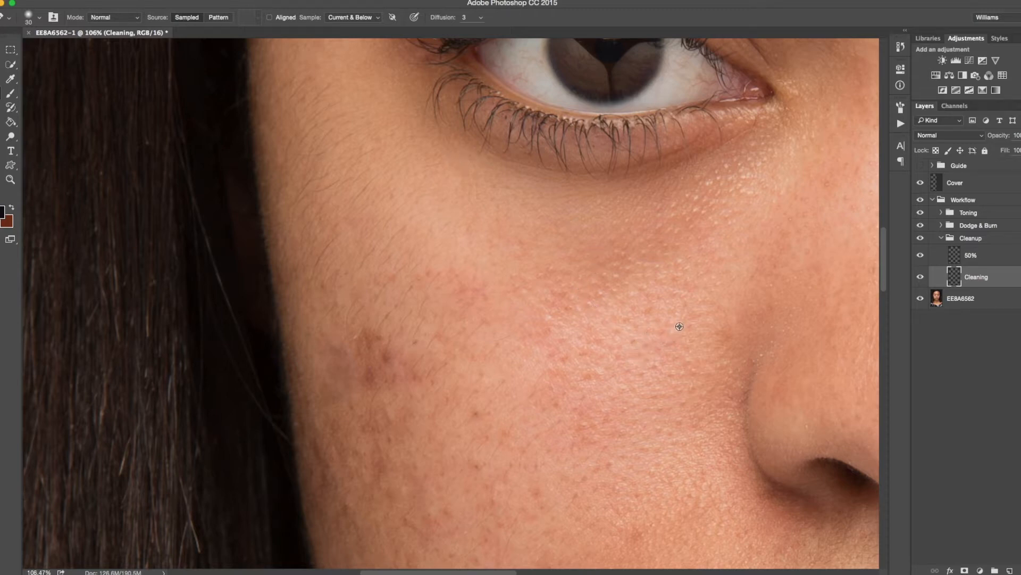
Heal the mark beside the nose and the remaining dark spots in the outer cheek patch
{"action": "left_click_drag", "start_coordinate": [602, 249], "coordinate": [565, 101]}
{"action": "left_click", "coordinate": [745, 101], "text": "alt"}
{"action": "left_click_drag", "start_coordinate": [735, 120], "coordinate": [730, 114]}
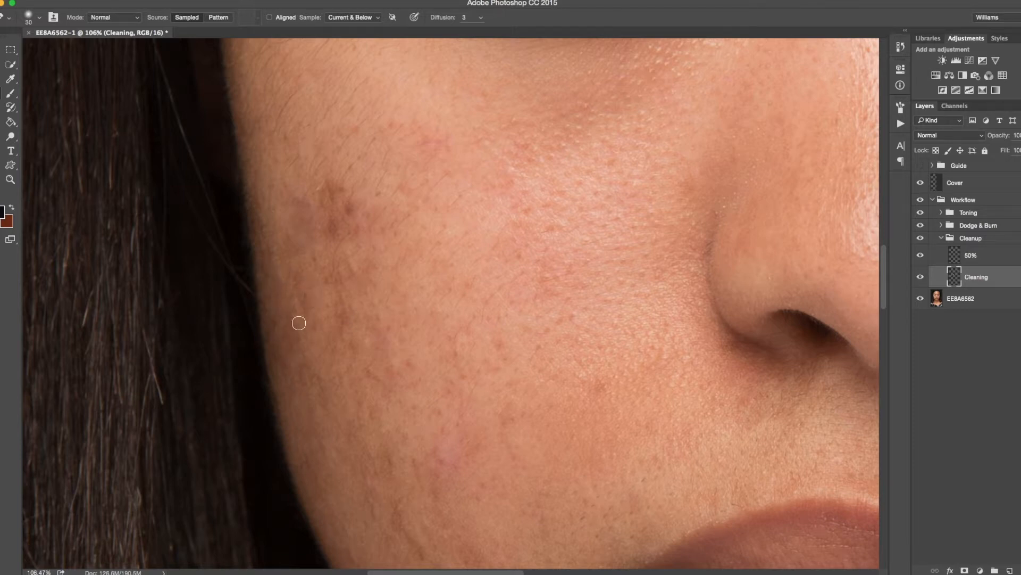
{"action": "left_click_drag", "start_coordinate": [426, 289], "coordinate": [390, 237]}
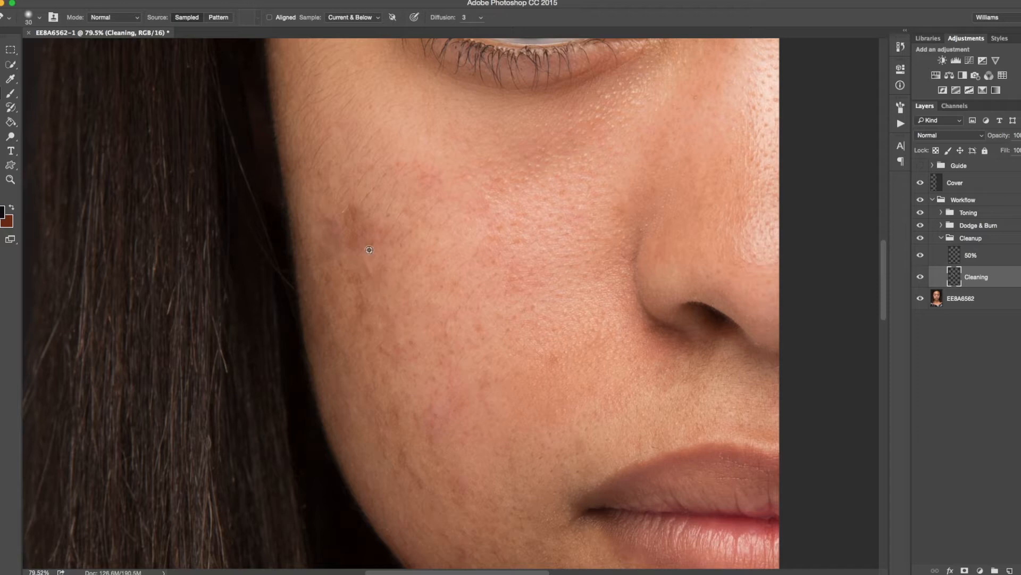
{"action": "left_click_drag", "start_coordinate": [361, 253], "coordinate": [342, 218]}
{"action": "left_click", "coordinate": [418, 276]}
Heal the dark blemishes on the chin and the discoloured skin below the lower lip
{"action": "scroll", "coordinate": [568, 390], "scroll_direction": "down", "scroll_amount": 10}
{"action": "scroll", "coordinate": [567, 391], "scroll_direction": "right", "scroll_amount": 3}
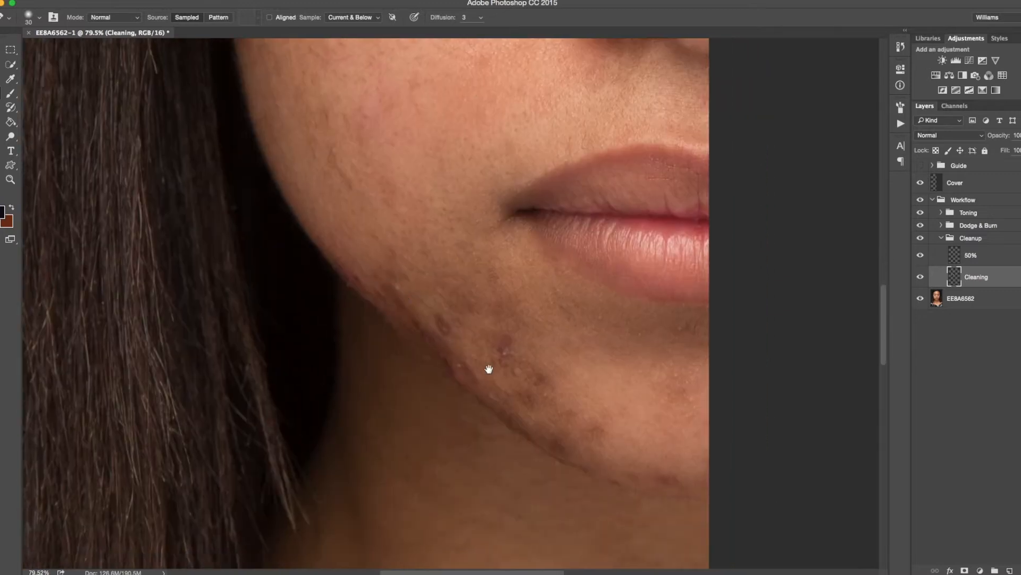
{"action": "left_click", "coordinate": [489, 342], "text": "alt"}
{"action": "left_click_drag", "start_coordinate": [514, 370], "coordinate": [502, 330]}
{"action": "left_click_drag", "start_coordinate": [540, 377], "coordinate": [558, 388]}
{"action": "left_click", "coordinate": [588, 429]}
{"action": "left_click", "coordinate": [678, 323], "text": "alt"}
{"action": "left_click_drag", "start_coordinate": [669, 329], "coordinate": [705, 333]}
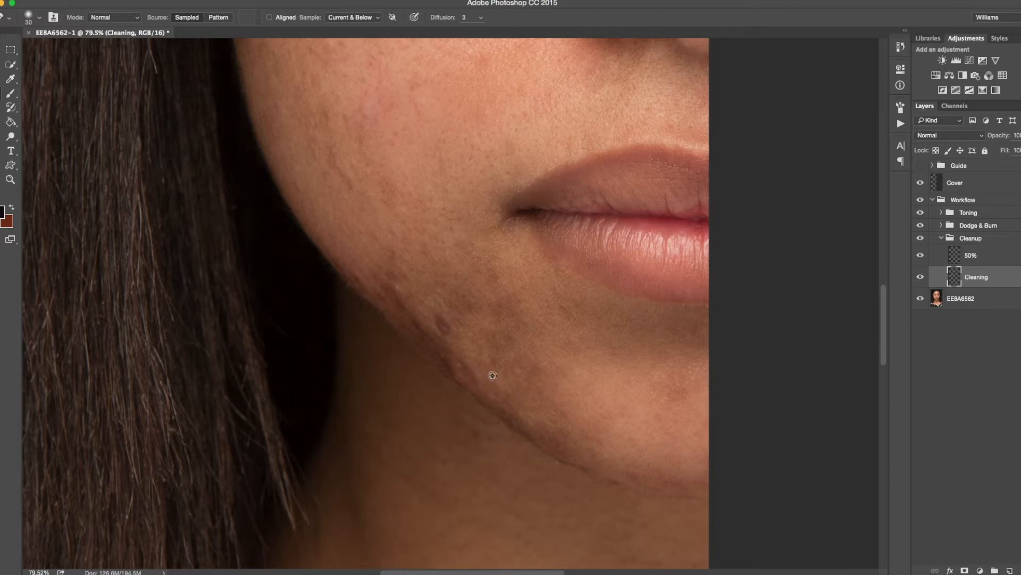
Heal the dark spots and bumps along the jawline edge
{"action": "left_click_drag", "start_coordinate": [468, 373], "coordinate": [458, 356]}
{"action": "left_click", "coordinate": [485, 323]}
{"action": "left_click", "coordinate": [451, 332]}
{"action": "scroll", "coordinate": [451, 328], "scroll_direction": "up", "scroll_amount": 4}
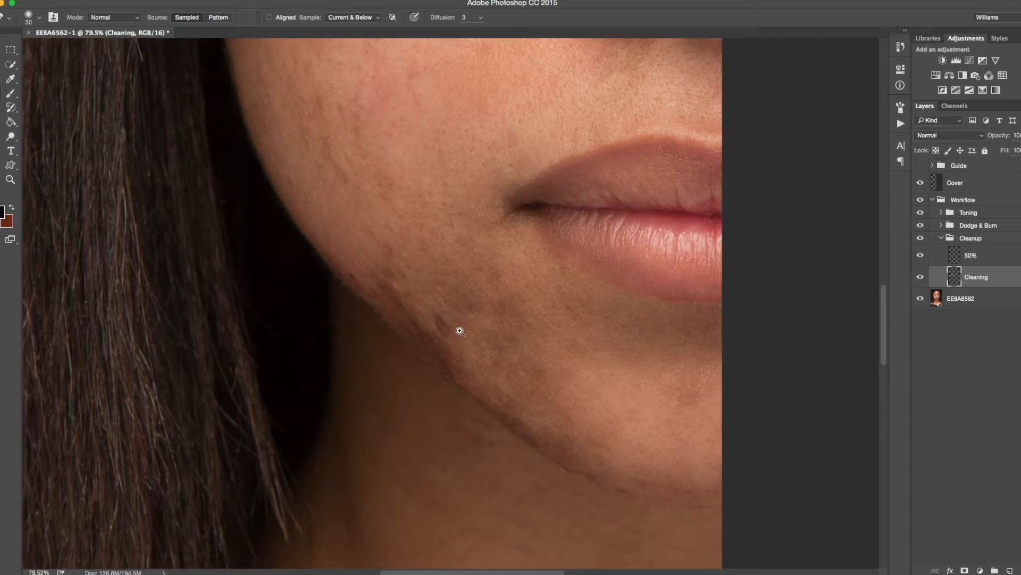
{"action": "left_click", "coordinate": [447, 334]}
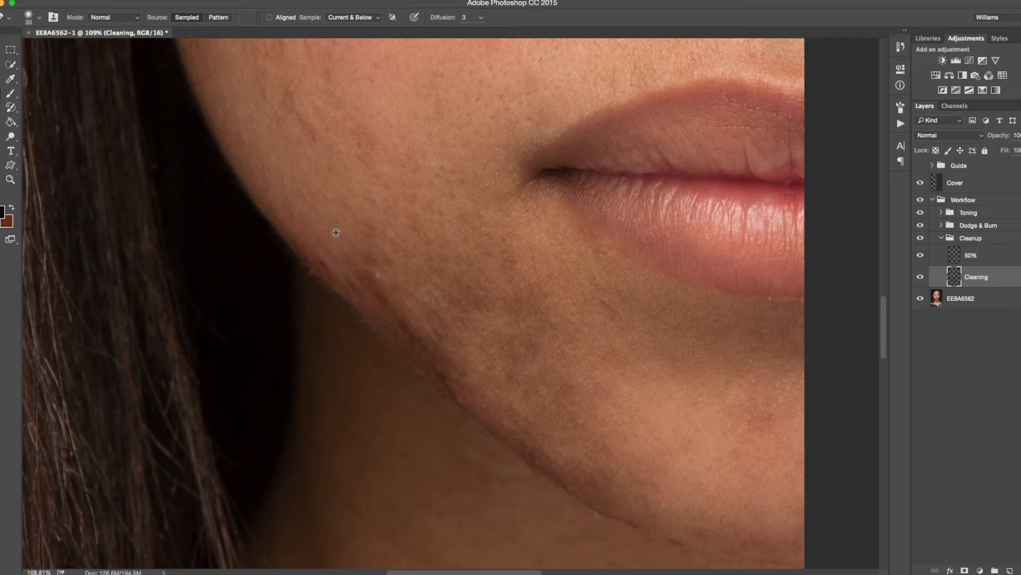
{"action": "left_click", "coordinate": [382, 279]}
Heal leftover spots on the outer cheek, the middle of the cheek and the side of the nose
{"action": "scroll", "coordinate": [422, 158], "scroll_direction": "up", "scroll_amount": 4}
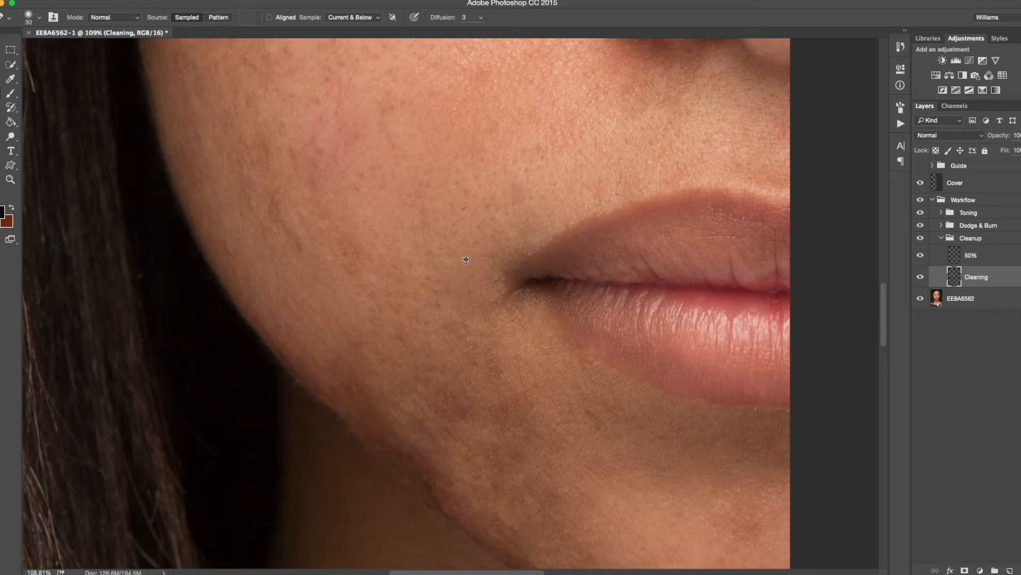
{"action": "scroll", "coordinate": [478, 261], "scroll_direction": "up", "scroll_amount": 4}
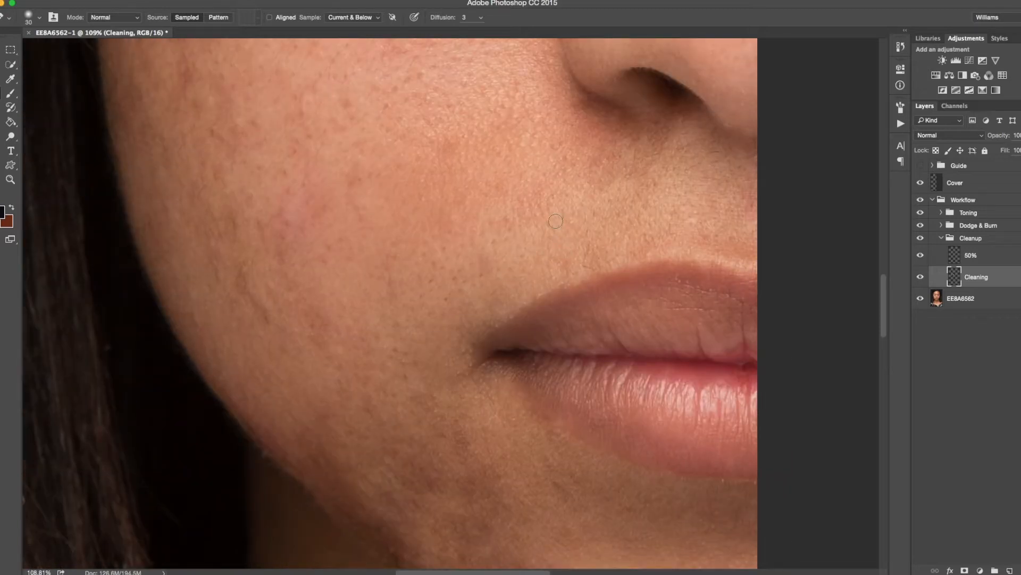
{"action": "scroll", "coordinate": [537, 272], "scroll_direction": "up", "scroll_amount": 3}
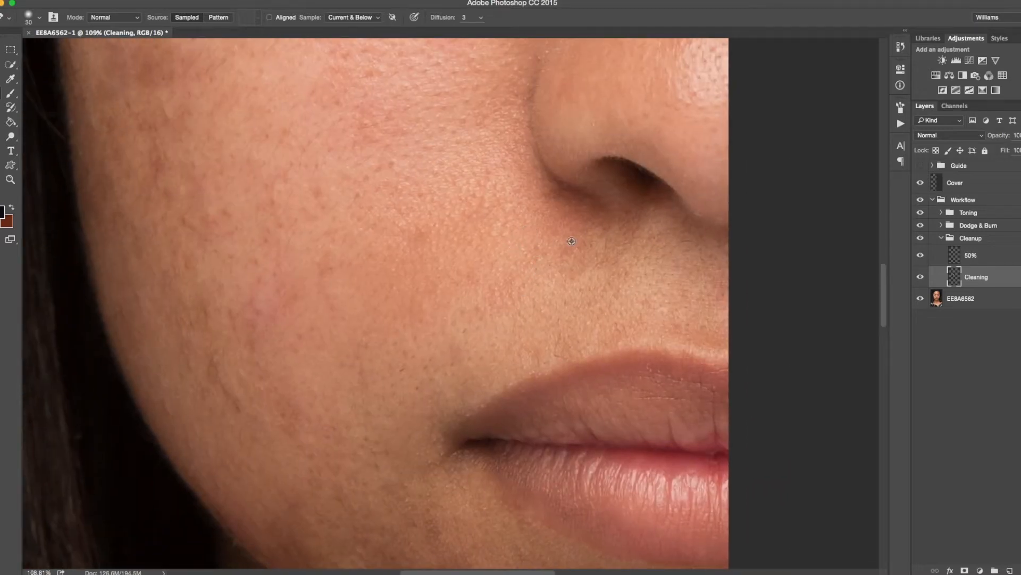
{"action": "scroll", "coordinate": [580, 256], "scroll_direction": "up", "scroll_amount": 3}
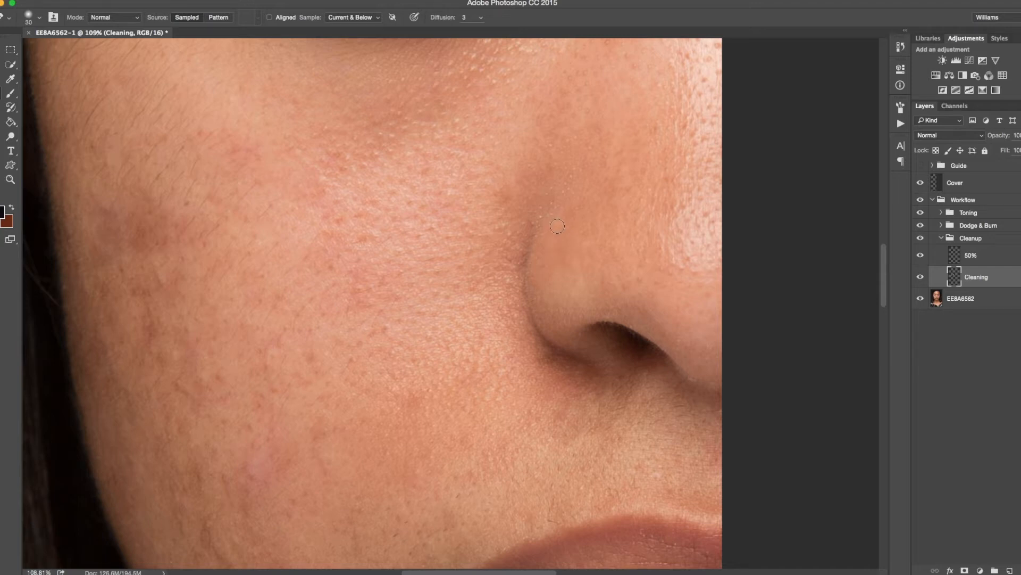
{"action": "left_click", "coordinate": [174, 220]}
{"action": "left_click", "coordinate": [348, 372]}
{"action": "left_click", "coordinate": [604, 192]}
Heal the small marks on the cheek near the mouth corner and above the upper lip
{"action": "scroll", "coordinate": [399, 256], "scroll_direction": "down", "scroll_amount": 3}
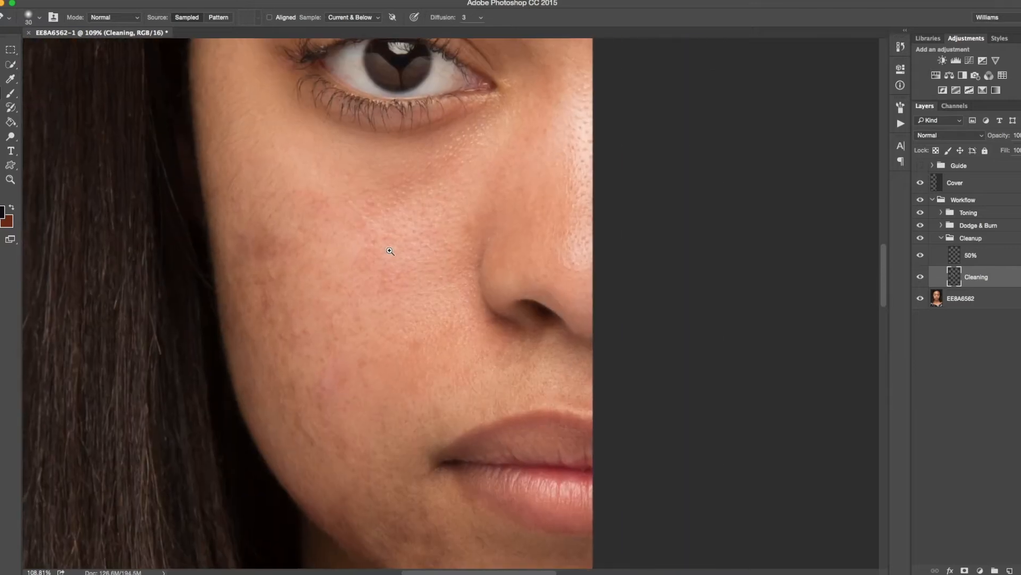
{"action": "scroll", "coordinate": [318, 473], "scroll_direction": "up", "scroll_amount": 3}
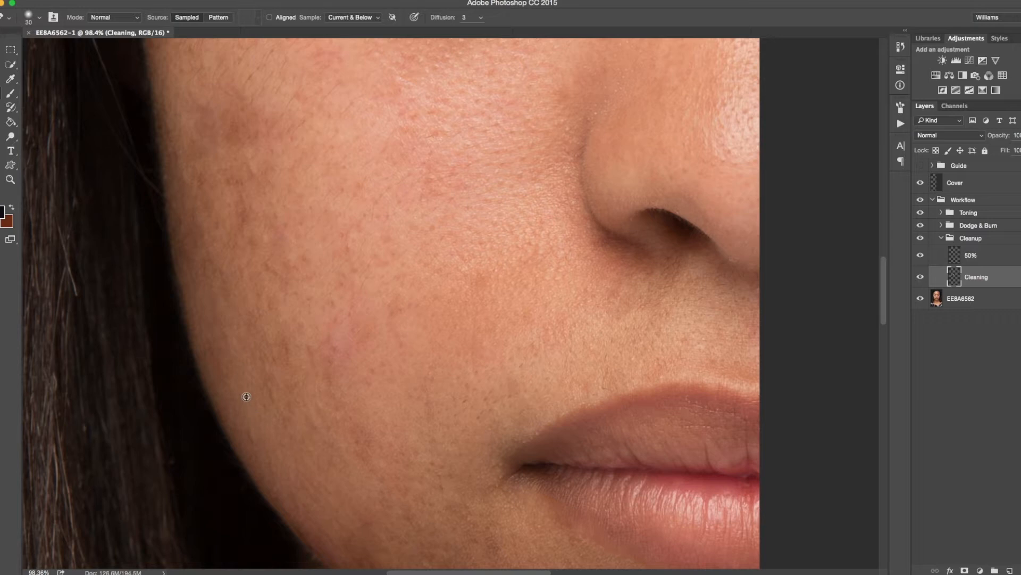
{"action": "left_click", "coordinate": [465, 386]}
{"action": "left_click", "coordinate": [465, 387]}
{"action": "left_click", "coordinate": [596, 356], "text": "alt"}
{"action": "left_click", "coordinate": [584, 340]}
Heal the remaining small marks around the dark patch on the outer cheek below the eye
{"action": "left_click_drag", "start_coordinate": [431, 299], "coordinate": [495, 387]}
{"action": "left_click", "coordinate": [334, 339], "text": "alt"}
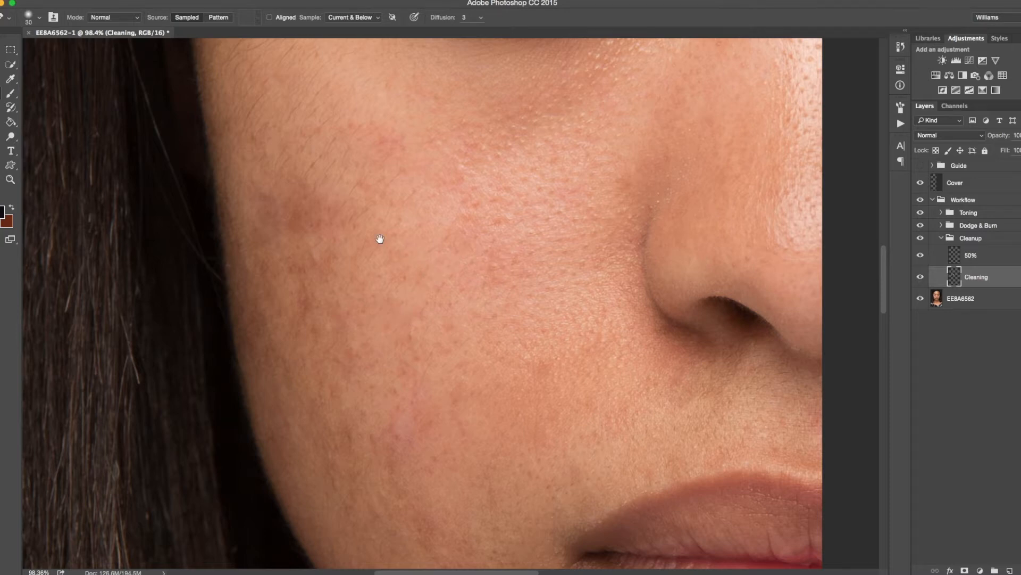
{"action": "left_click_drag", "start_coordinate": [378, 238], "coordinate": [461, 316]}
{"action": "left_click", "coordinate": [392, 293]}
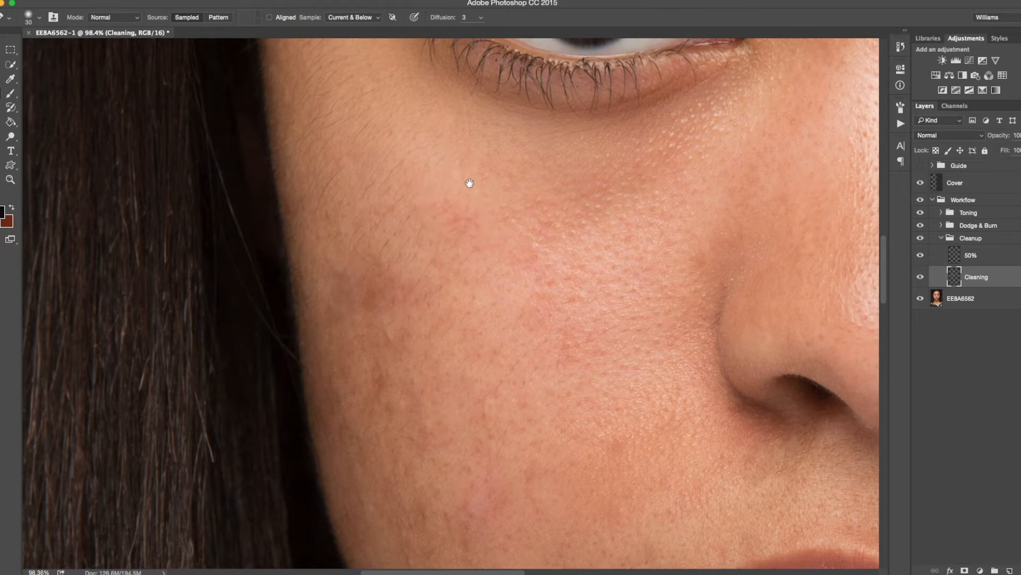
{"action": "left_click_drag", "start_coordinate": [467, 182], "coordinate": [468, 274]}
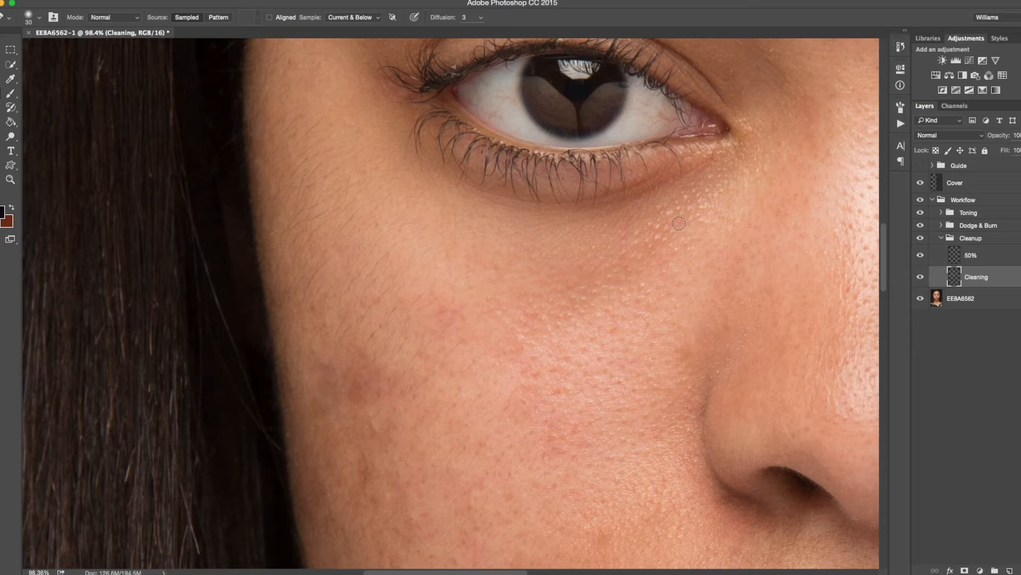
Heal the dark spots and small blemishes on the forehead above the eyebrow
{"action": "left_click_drag", "start_coordinate": [638, 248], "coordinate": [449, 284]}
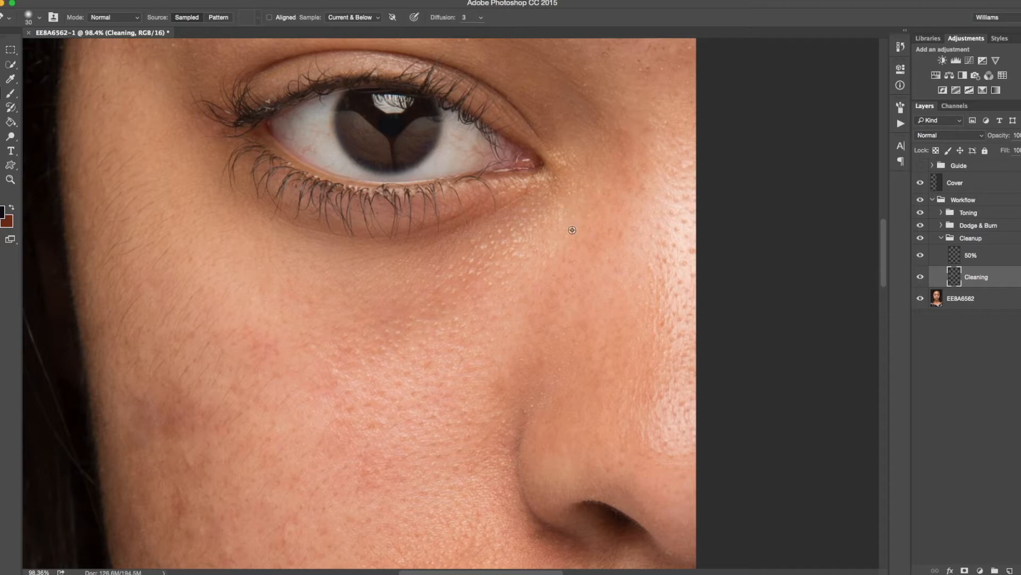
{"action": "left_click_drag", "start_coordinate": [588, 171], "coordinate": [569, 270]}
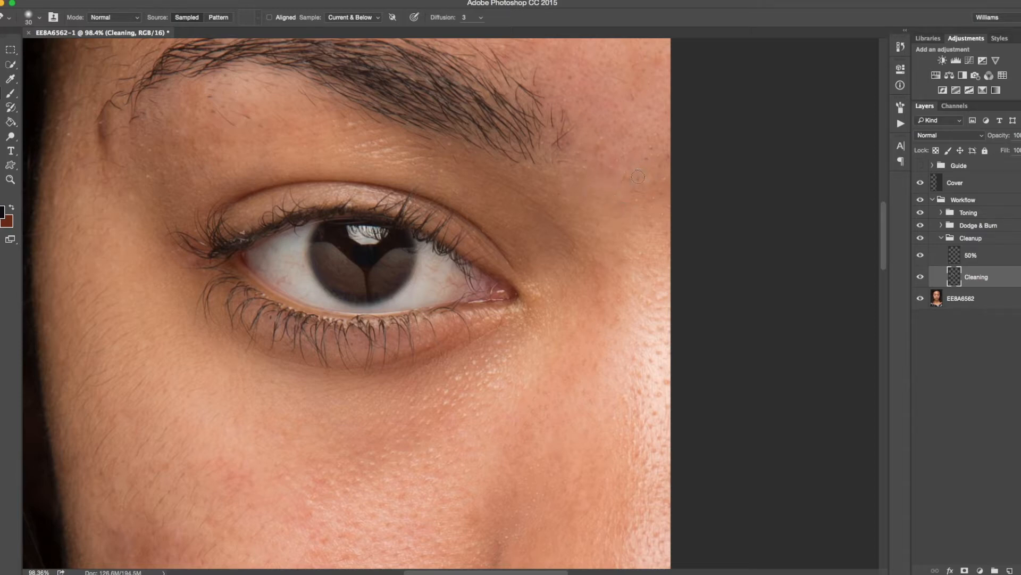
{"action": "left_click_drag", "start_coordinate": [620, 99], "coordinate": [584, 196]}
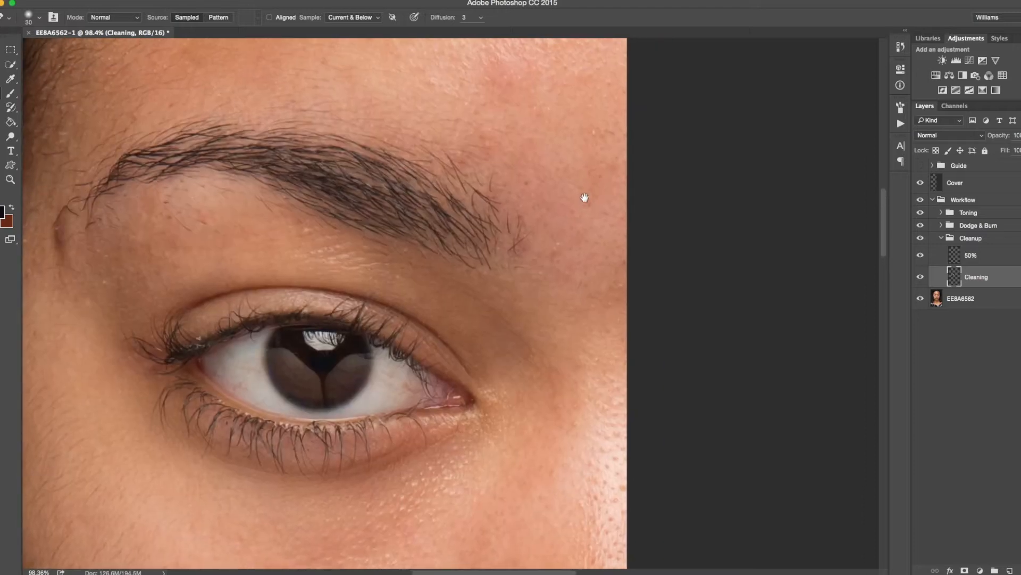
{"action": "left_click_drag", "start_coordinate": [545, 155], "coordinate": [598, 257]}
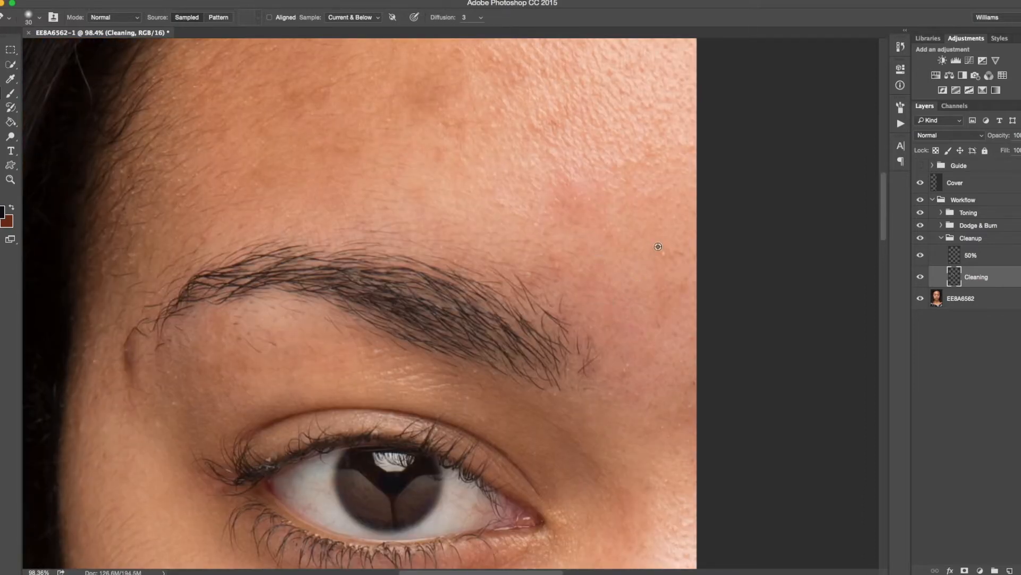
{"action": "scroll", "coordinate": [565, 191], "scroll_direction": "up", "scroll_amount": 5}
{"action": "scroll", "coordinate": [565, 192], "scroll_direction": "left", "scroll_amount": 3}
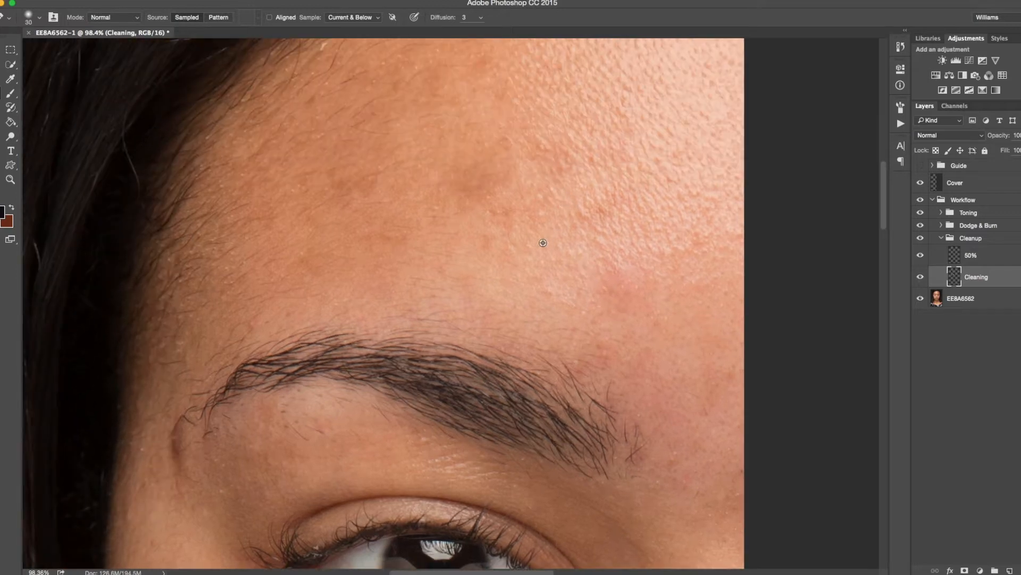
{"action": "left_click", "coordinate": [478, 222], "text": "alt"}
{"action": "mouse_move", "coordinate": [508, 216]}
{"action": "left_mouse_down"}
{"action": "mouse_move", "coordinate": [491, 213]}
{"action": "mouse_move", "coordinate": [485, 248]}
{"action": "left_mouse_up"}
{"action": "left_click", "coordinate": [471, 234], "text": "alt"}
{"action": "left_click", "coordinate": [427, 194], "text": "alt"}
{"action": "left_click_drag", "start_coordinate": [433, 206], "coordinate": [427, 204]}
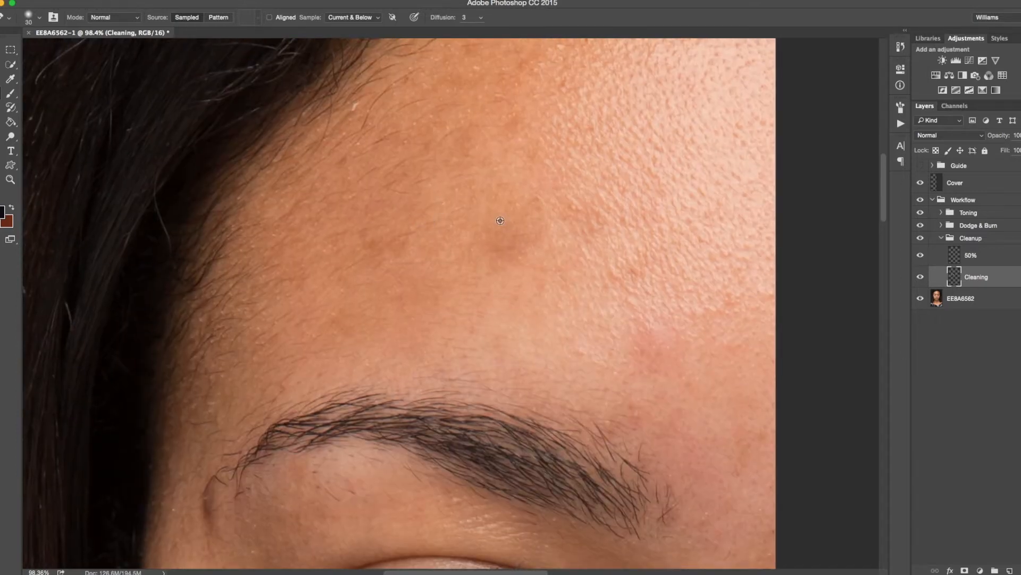
{"action": "left_click_drag", "start_coordinate": [474, 196], "coordinate": [456, 182]}
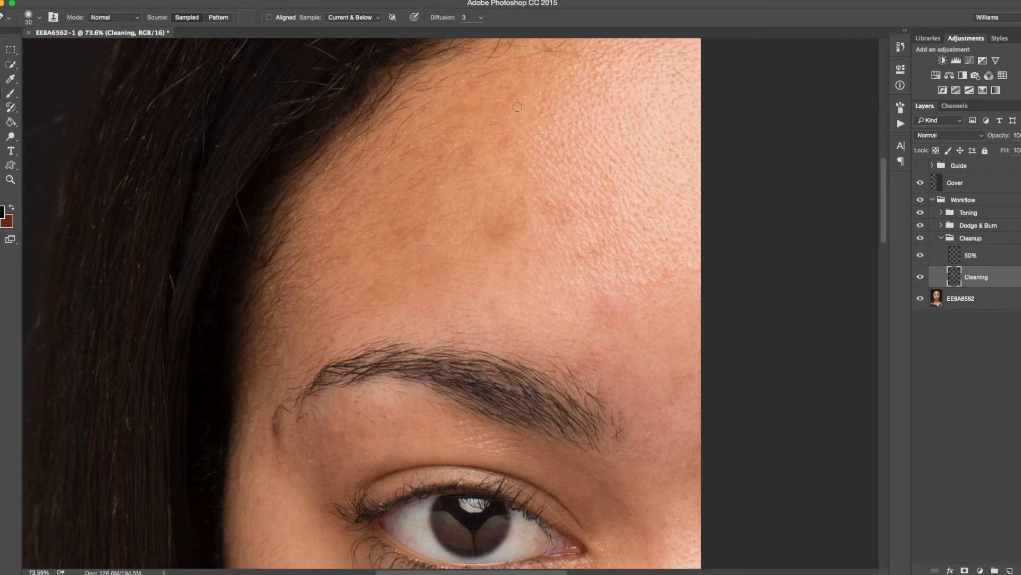
Heal the small marks just above the eyebrow and along the temple at the face's outer edge
{"action": "scroll", "coordinate": [485, 100], "scroll_direction": "down", "scroll_amount": 5}
{"action": "scroll", "coordinate": [440, 130], "scroll_direction": "left", "scroll_amount": 2}
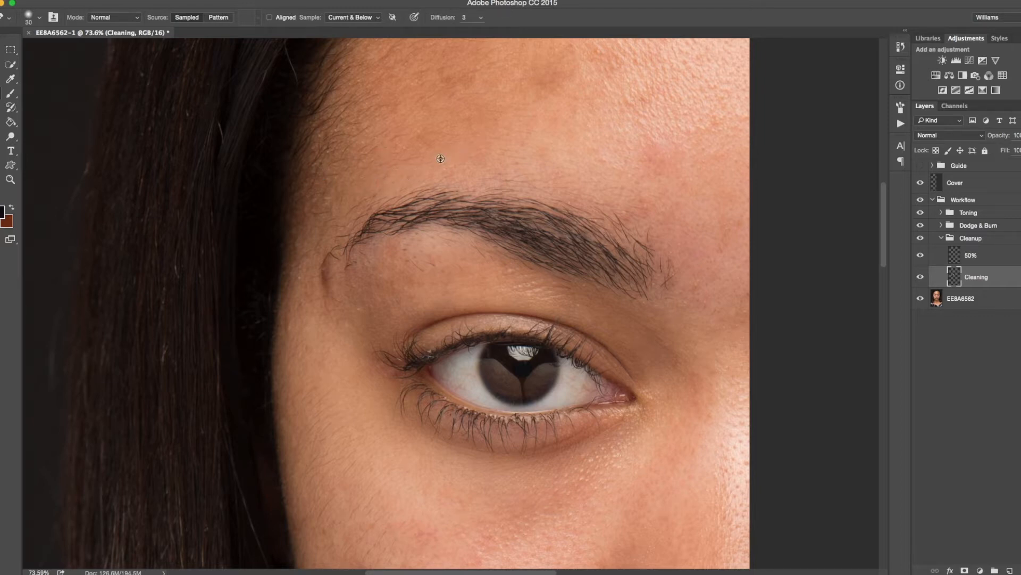
{"action": "left_click", "coordinate": [433, 126], "text": "alt"}
{"action": "left_click", "coordinate": [472, 217]}
{"action": "left_click", "coordinate": [301, 289], "text": "alt"}
{"action": "left_click", "coordinate": [301, 276]}
{"action": "left_click", "coordinate": [302, 316], "text": "alt"}
{"action": "left_click", "coordinate": [309, 327]}
Heal the dark crease beside the outer end of the eyebrow with the brush size at 40
{"action": "left_click_drag", "start_coordinate": [482, 558], "coordinate": [445, 287]}
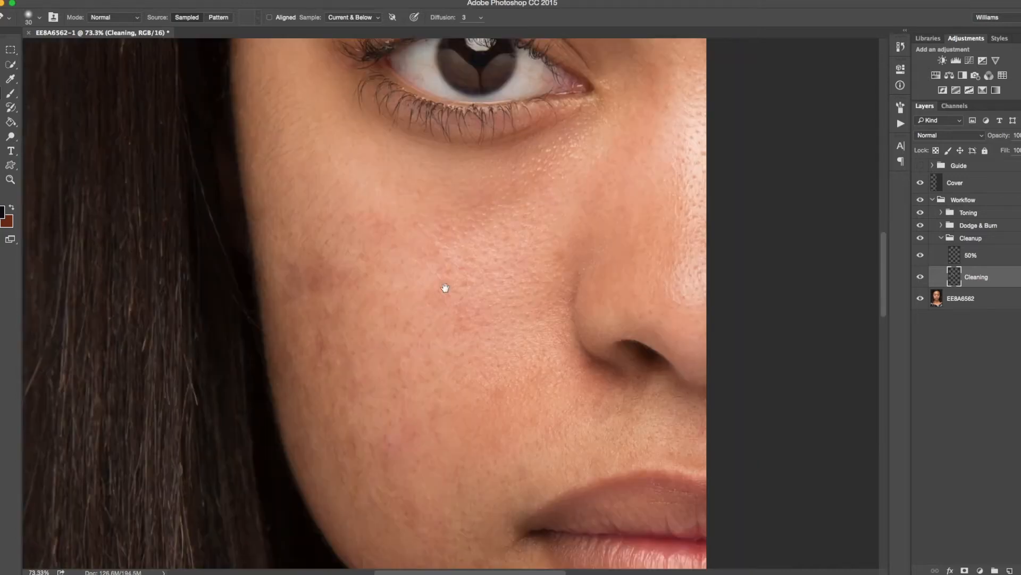
{"action": "left_click_drag", "start_coordinate": [532, 521], "coordinate": [542, 294]}
{"action": "mouse_move", "coordinate": [528, 361]}
{"action": "left_mouse_down"}
{"action": "mouse_move", "coordinate": [471, 218]}
{"action": "mouse_move", "coordinate": [524, 219]}
{"action": "left_mouse_up"}
{"action": "left_click_drag", "start_coordinate": [441, 133], "coordinate": [479, 373]}
{"action": "key", "text": "bracketright"}
{"action": "left_click", "coordinate": [405, 300], "text": "alt"}
{"action": "left_click_drag", "start_coordinate": [423, 268], "coordinate": [428, 227]}
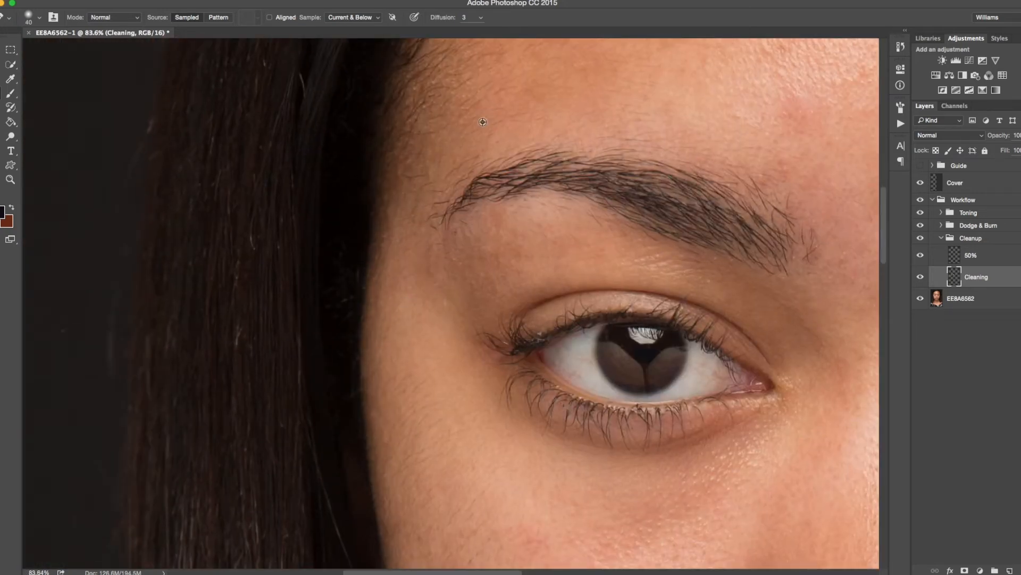
{"action": "left_click_drag", "start_coordinate": [529, 151], "coordinate": [477, 132]}
Compare the portrait with and without the Cleaning layer
{"action": "left_click", "coordinate": [921, 278]}
{"action": "left_click", "coordinate": [921, 277]}
{"action": "left_click", "coordinate": [921, 278]}
{"action": "left_click", "coordinate": [921, 277]}
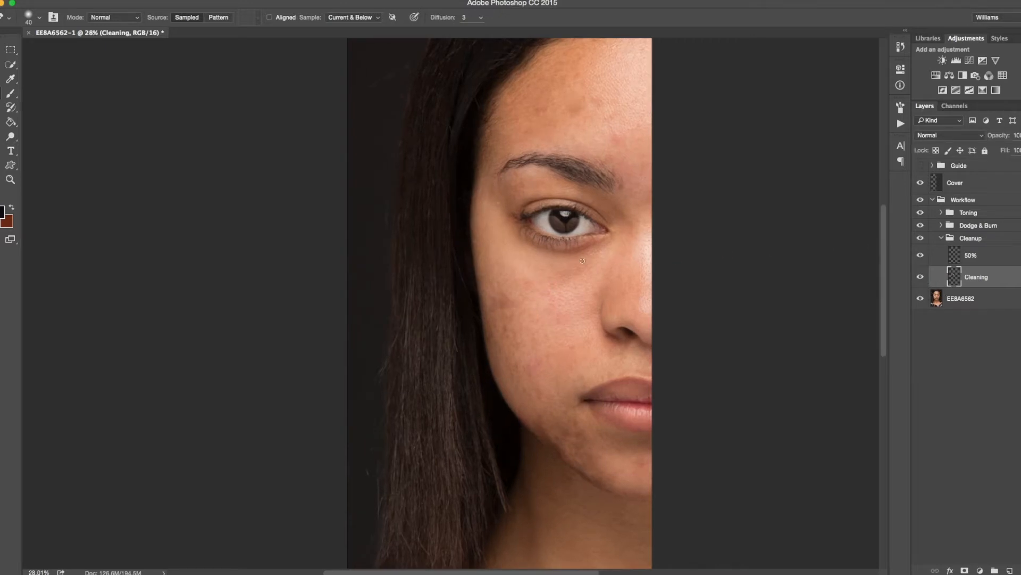
Show the Guide group over the whole portrait, collapse the Cleanup group and expand the Dodge & Burn group
{"action": "left_click", "coordinate": [921, 166]}
{"action": "left_click_drag", "start_coordinate": [522, 347], "coordinate": [443, 325]}
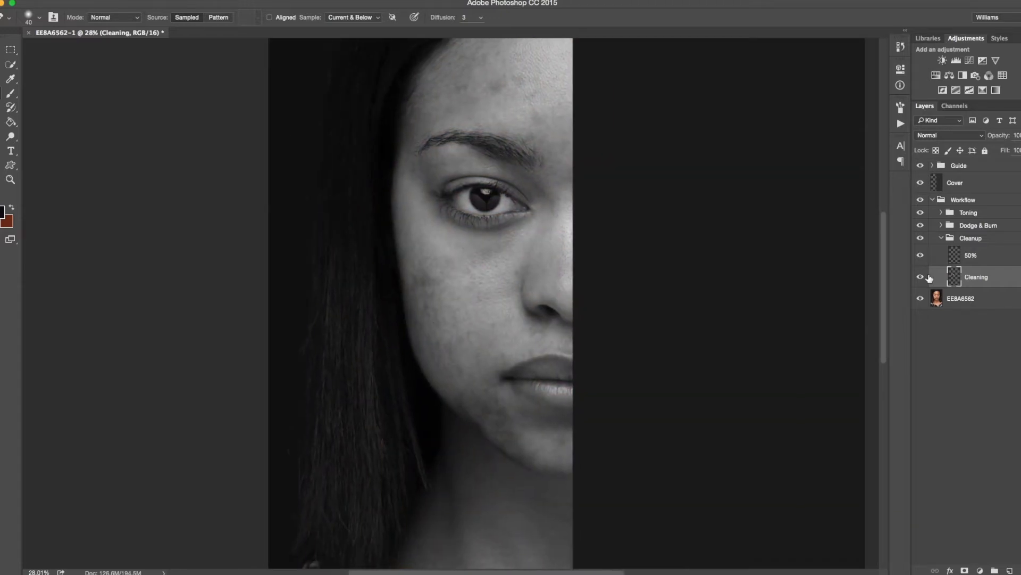
{"action": "left_click", "coordinate": [943, 238]}
{"action": "left_click", "coordinate": [941, 225]}
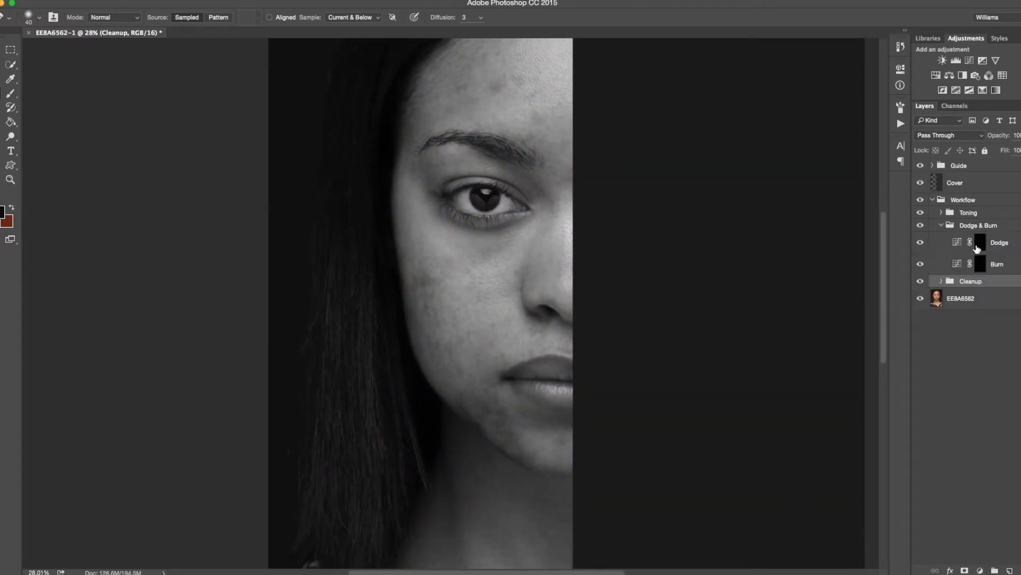
Select the Dodge layer's mask and set up the Brush with 2% flow
{"action": "left_click", "coordinate": [980, 242]}
{"action": "key", "text": "b"}
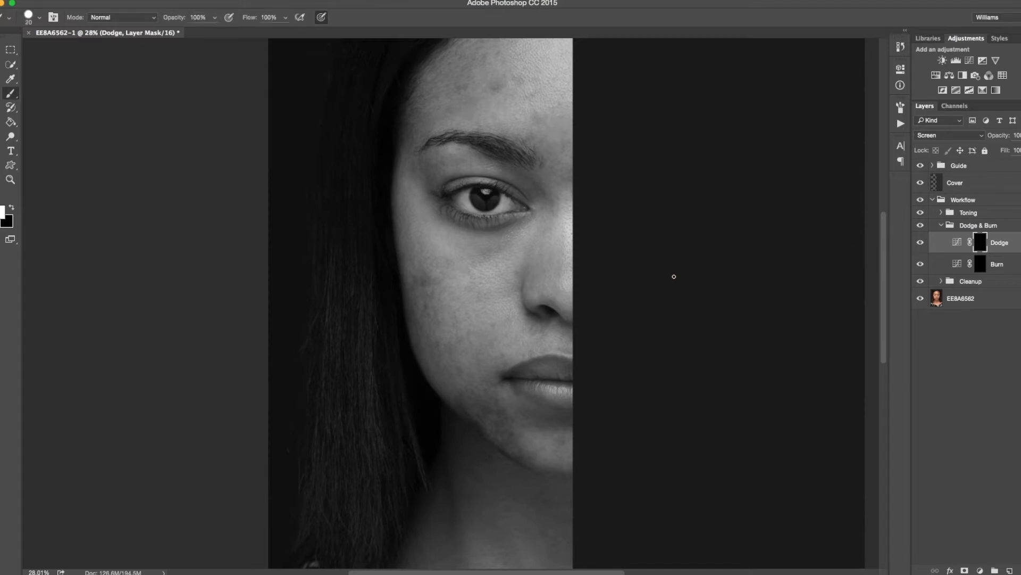
{"action": "key", "text": "shift+0"}
{"action": "key", "text": "shift+2"}
{"action": "scroll", "coordinate": [406, 266], "scroll_direction": "up", "scroll_amount": 2}
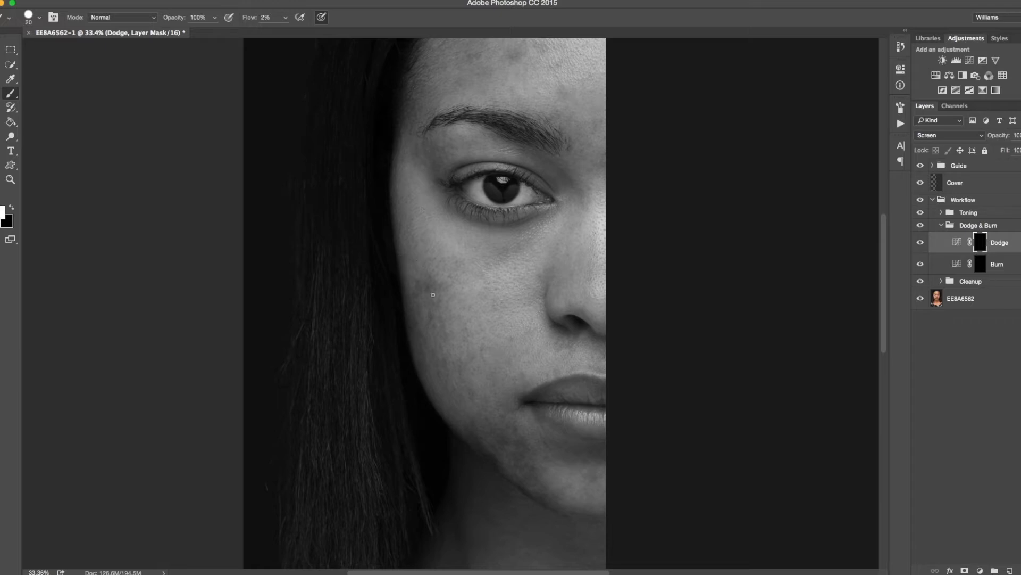
Begin dodging the dark patch on the outer cheek and turn off pressure control for the brush size
{"action": "key", "text": "bracketright"}
{"action": "key", "text": "bracketright"}
{"action": "key", "text": "bracketright"}
{"action": "key", "text": "bracketleft"}
{"action": "key", "text": "bracketleft"}
{"action": "mouse_move", "coordinate": [415, 293]}
{"action": "left_mouse_down"}
{"action": "mouse_move", "coordinate": [428, 296]}
{"action": "mouse_move", "coordinate": [412, 279]}
{"action": "left_mouse_up"}
{"action": "left_click", "coordinate": [322, 17]}
Paint on the Dodge mask to lighten the dark patches across the outer cheek, varying the brush size to fit
{"action": "key", "text": "bracketright"}
{"action": "key", "text": "bracketright"}
{"action": "key", "text": "bracketright"}
{"action": "key", "text": "bracketleft"}
{"action": "key", "text": "bracketleft"}
{"action": "key", "text": "bracketleft"}
{"action": "key", "text": "bracketleft"}
{"action": "key", "text": "bracketleft"}
{"action": "key", "text": "bracketright"}
{"action": "key", "text": "bracketright"}
{"action": "key", "text": "bracketleft"}
{"action": "key", "text": "bracketleft"}
{"action": "key", "text": "bracketright"}
{"action": "key", "text": "bracketright"}
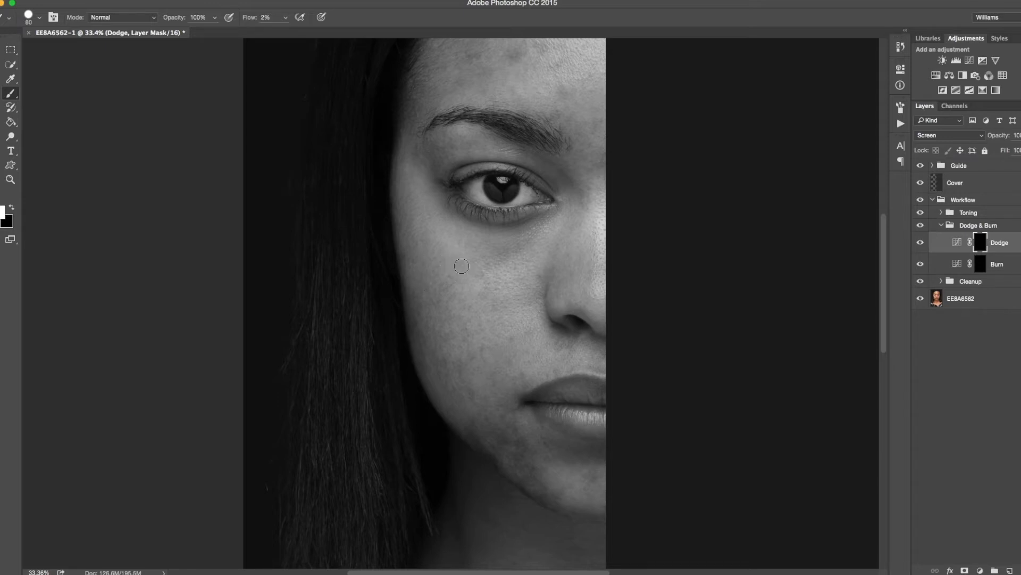
Dodge the dark blotches on the lower cheek, near the mouth and under the eye, ending with a brush size of 100
{"action": "key", "text": "bracketleft"}
{"action": "key", "text": "bracketleft"}
{"action": "key", "text": "bracketleft"}
{"action": "key", "text": "bracketleft"}
{"action": "key", "text": "bracketleft"}
{"action": "key", "text": "bracketleft"}
{"action": "key", "text": "bracketleft"}
{"action": "key", "text": "bracketright"}
{"action": "key", "text": "bracketleft"}
{"action": "key", "text": "bracketright"}
{"action": "key", "text": "bracketright"}
{"action": "key", "text": "bracketleft"}
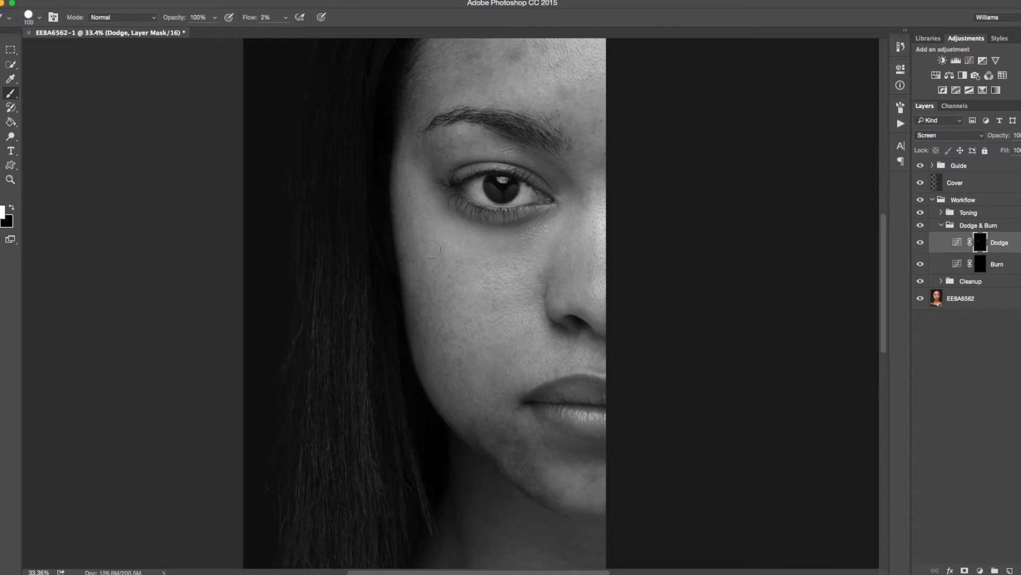
Choose the Hard Round brush with 100% hardness
{"action": "right_click", "coordinate": [465, 204]}
{"action": "left_click_drag", "start_coordinate": [540, 250], "coordinate": [536, 248]}
{"action": "left_click", "coordinate": [518, 295]}
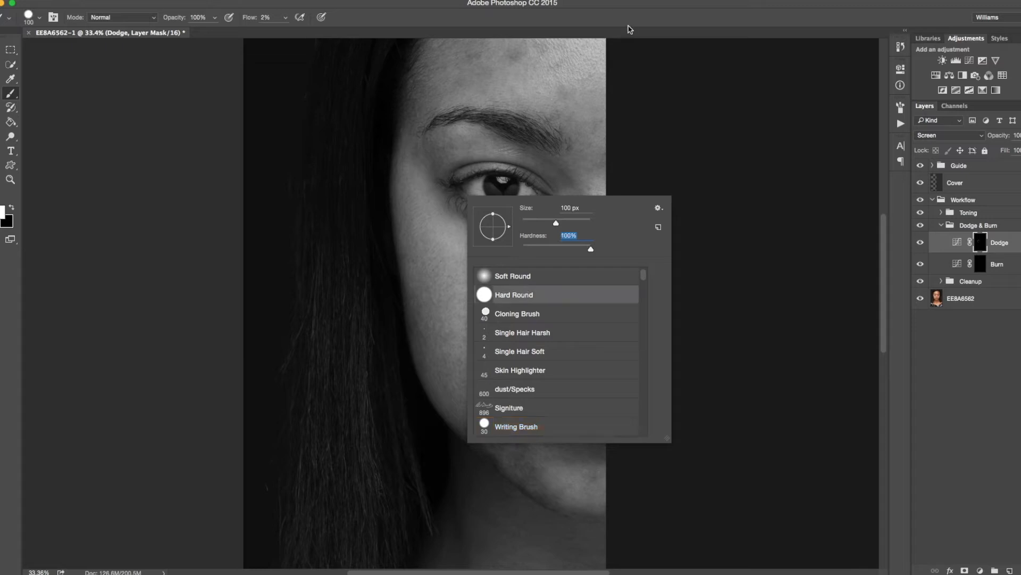
{"action": "key", "text": "Return"}
Inspect the painted strokes on the Dodge mask up close, then return to the image
{"action": "left_click", "coordinate": [983, 244], "text": "alt"}
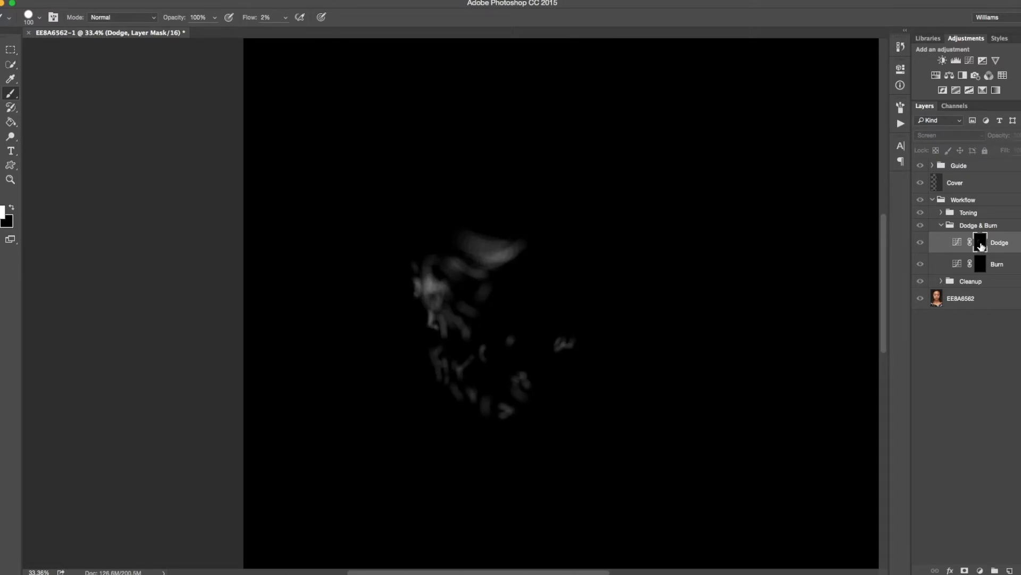
{"action": "left_click_drag", "start_coordinate": [476, 255], "coordinate": [537, 344]}
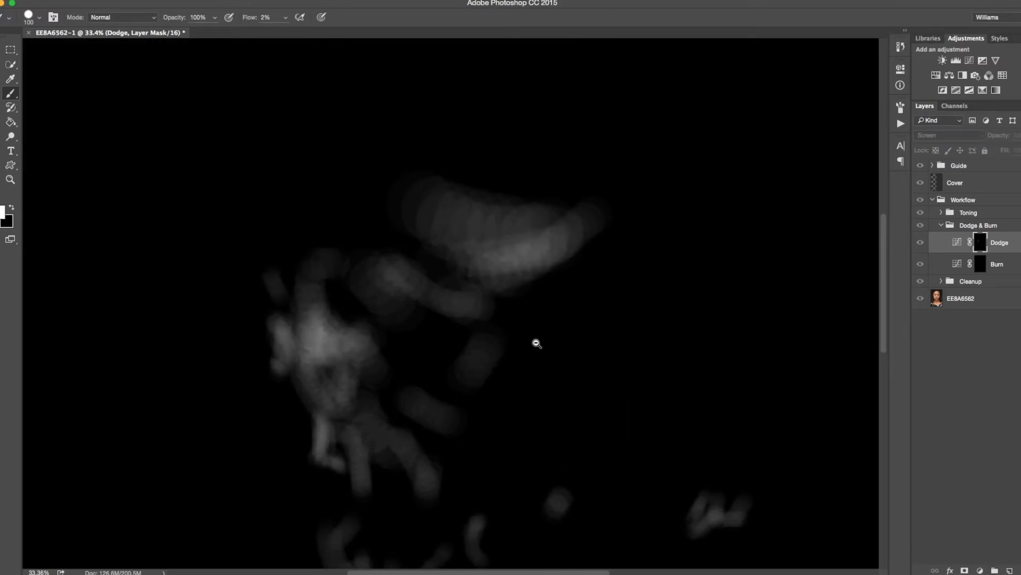
{"action": "left_click", "coordinate": [534, 341], "text": "alt"}
{"action": "left_click", "coordinate": [981, 243], "text": "alt"}
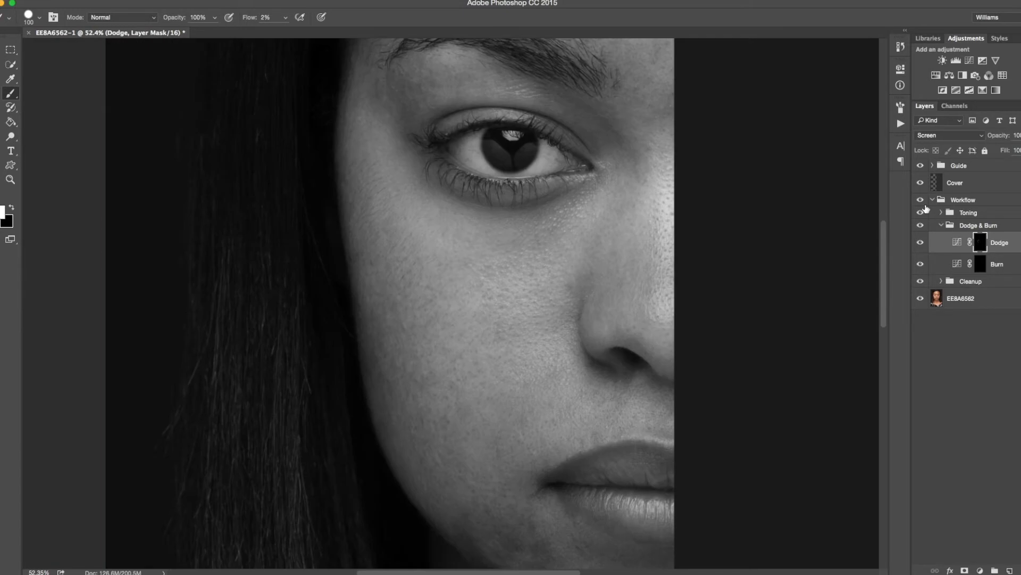
Hide the Guide group and compare the colour portrait with and without the Dodge layer
{"action": "left_click", "coordinate": [920, 165]}
{"action": "left_click", "coordinate": [923, 243]}
{"action": "left_click", "coordinate": [924, 242]}
{"action": "left_click", "coordinate": [924, 243]}
{"action": "left_click", "coordinate": [924, 242]}
{"action": "left_click", "coordinate": [924, 243]}
{"action": "left_click", "coordinate": [924, 243]}
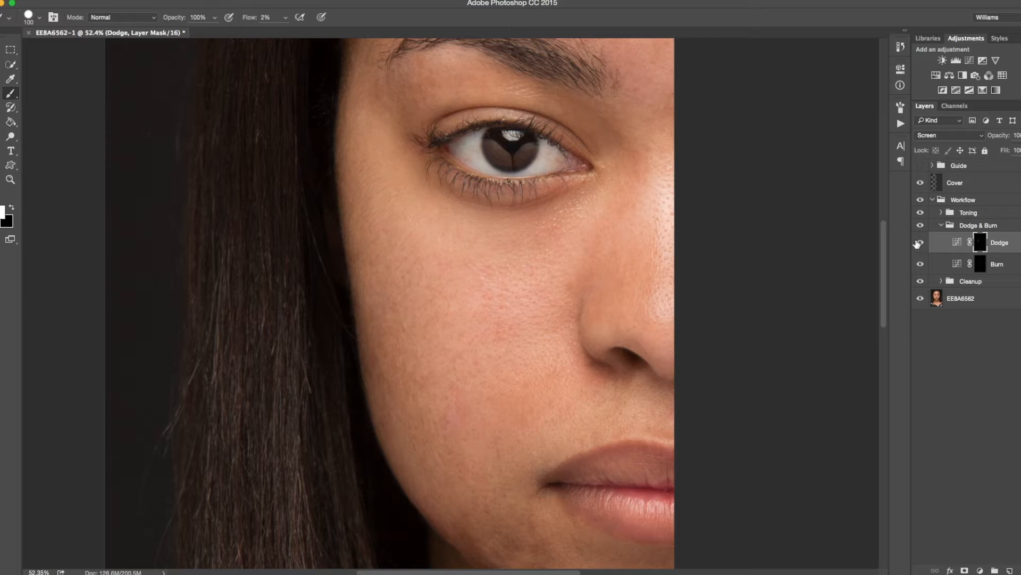
Show the Guide group again and dodge the dark marks around the eyebrow's outer end with a brush of 25 or smaller
{"action": "left_click", "coordinate": [920, 166]}
{"action": "left_click_drag", "start_coordinate": [497, 218], "coordinate": [482, 356]}
{"action": "key", "text": "bracketleft"}
{"action": "key", "text": "bracketleft"}
{"action": "key", "text": "bracketleft"}
{"action": "key", "text": "bracketleft"}
{"action": "key", "text": "bracketleft"}
{"action": "key", "text": "bracketleft"}
{"action": "key", "text": "bracketleft"}
{"action": "key", "text": "bracketleft"}
{"action": "key", "text": "bracketleft"}
{"action": "key", "text": "bracketleft"}
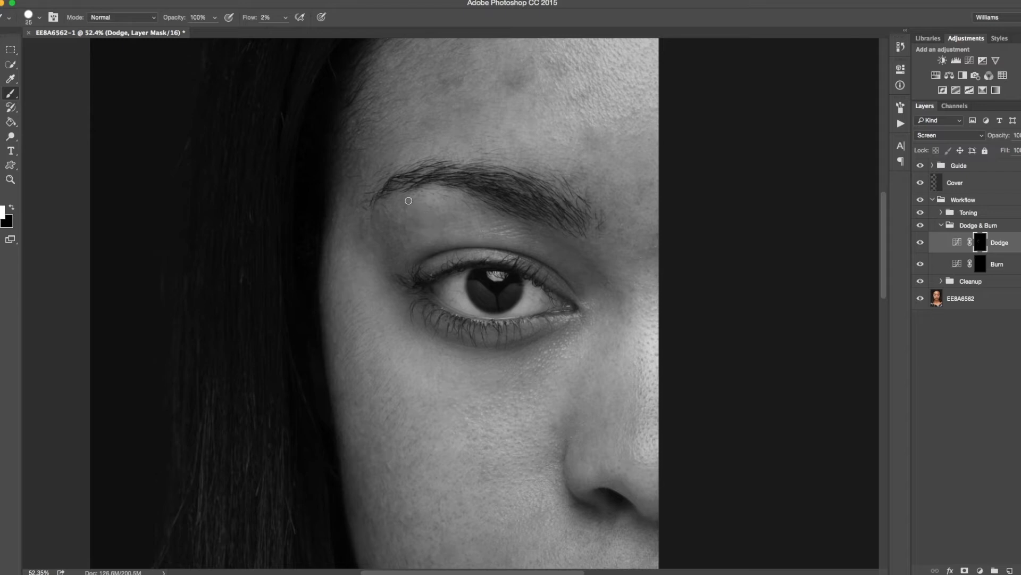
{"action": "key", "text": "bracketright"}
{"action": "key", "text": "bracketleft"}
{"action": "key", "text": "bracketleft"}
{"action": "left_click", "coordinate": [971, 305]}
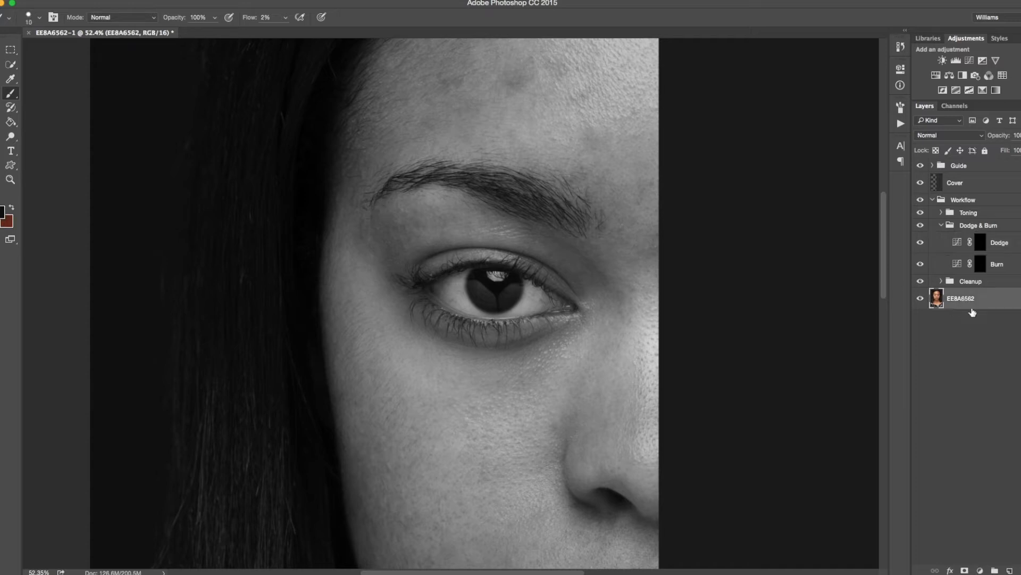
{"action": "left_click", "coordinate": [981, 246]}
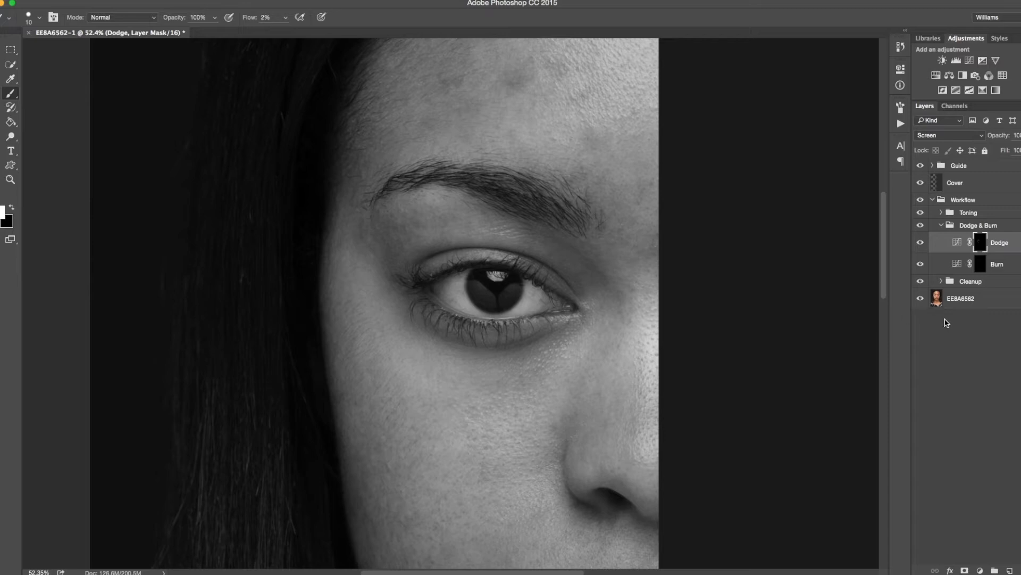
Lighten the uneven dark patches on the brow bone and beside the eye on the Dodge mask, with brush sizes up to 70
{"action": "key", "text": "bracketright"}
{"action": "key", "text": "bracketright"}
{"action": "key", "text": "bracketleft"}
{"action": "key", "text": "bracketright"}
{"action": "key", "text": "bracketleft"}
{"action": "key", "text": "bracketright"}
{"action": "key", "text": "bracketright"}
{"action": "key", "text": "bracketright"}
{"action": "key", "text": "bracketleft"}
{"action": "key", "text": "bracketleft"}
{"action": "key", "text": "bracketleft"}
{"action": "key", "text": "bracketleft"}
{"action": "key", "text": "bracketleft"}
{"action": "key", "text": "bracketright"}
{"action": "key", "text": "bracketright"}
{"action": "key", "text": "bracketright"}
{"action": "key", "text": "bracketright"}
{"action": "key", "text": "bracketright"}
{"action": "key", "text": "bracketright"}
{"action": "key", "text": "bracketright"}
{"action": "key", "text": "bracketright"}
{"action": "key", "text": "bracketright"}
{"action": "key", "text": "bracketright"}
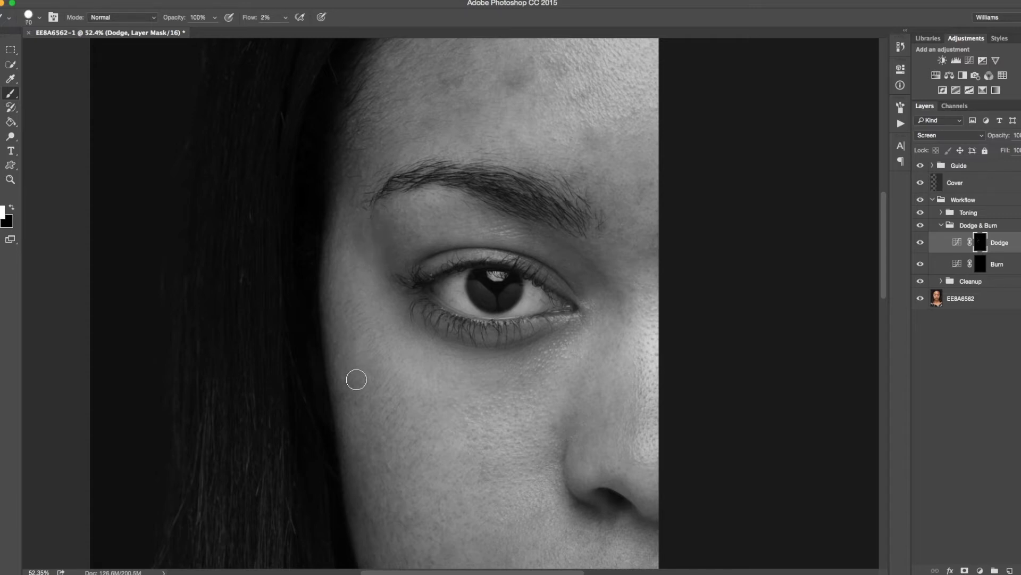
Dodge the dark areas along the face's outer edge from the upper cheek to the temple, reducing the brush from 50 to 25
{"action": "key", "text": "bracketleft"}
{"action": "key", "text": "bracketleft"}
{"action": "key", "text": "bracketleft"}
{"action": "key", "text": "bracketright"}
{"action": "key", "text": "bracketright"}
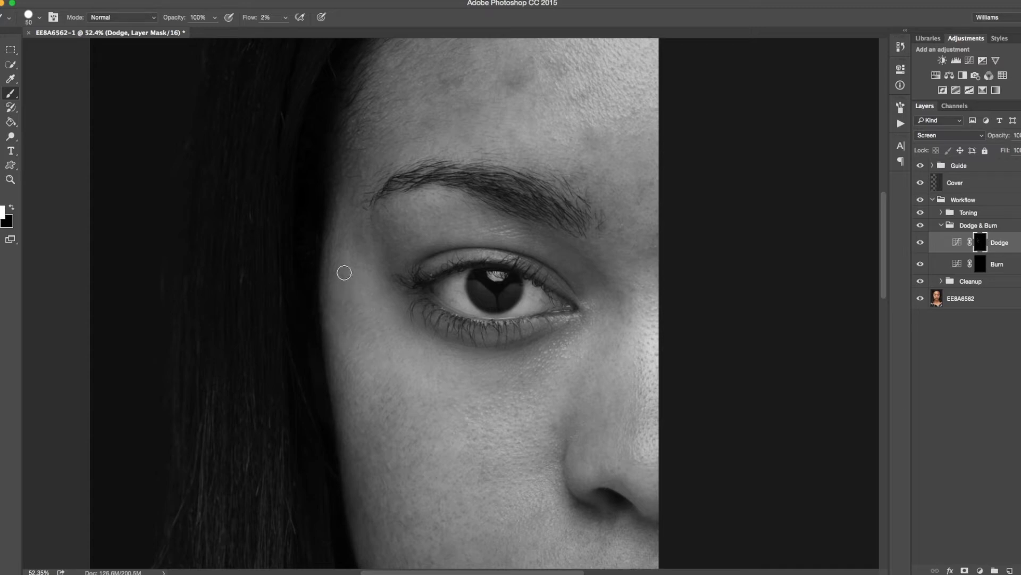
{"action": "key", "text": "bracketleft"}
{"action": "key", "text": "bracketleft"}
{"action": "left_click_drag", "start_coordinate": [364, 174], "coordinate": [350, 205]}
{"action": "key", "text": "bracketleft"}
Dodge the large dark blotches across the forehead with brush sizes up to 80
{"action": "left_click_drag", "start_coordinate": [431, 141], "coordinate": [400, 247]}
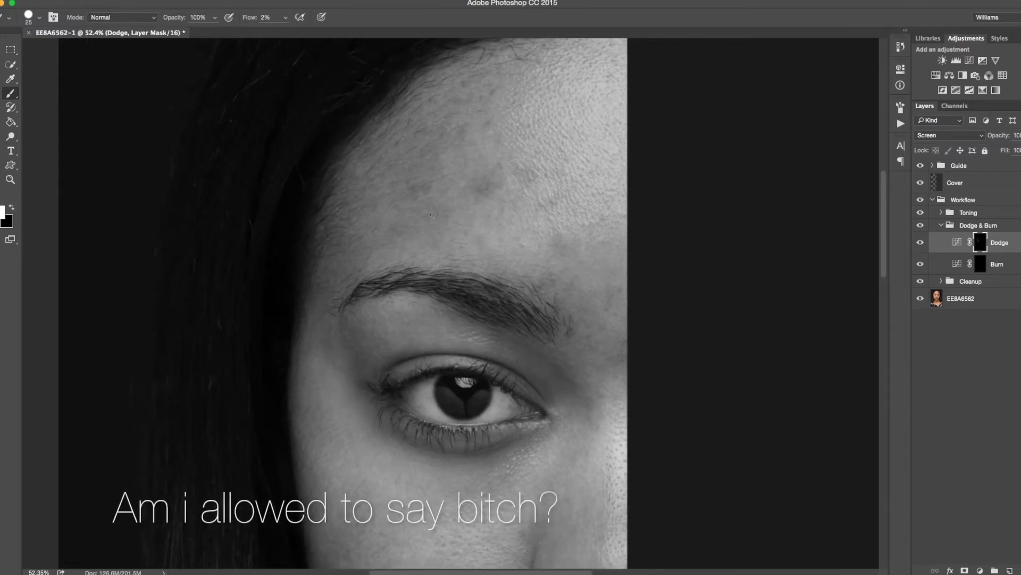
{"action": "key", "text": "bracketright"}
{"action": "key", "text": "bracketright"}
{"action": "key", "text": "bracketright"}
{"action": "key", "text": "bracketright"}
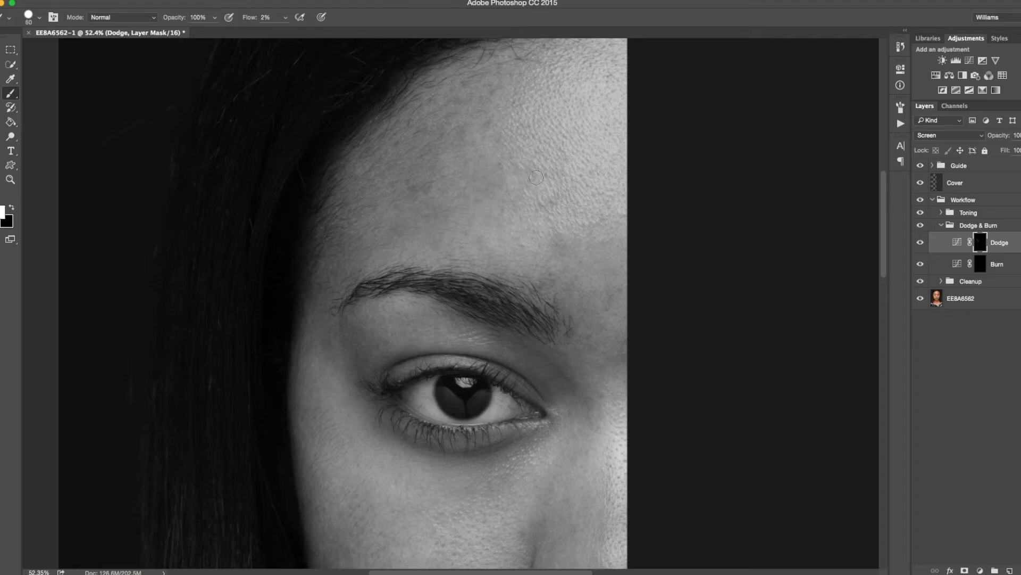
{"action": "key", "text": "bracketleft"}
{"action": "key", "text": "bracketleft"}
{"action": "key", "text": "bracketleft"}
{"action": "key", "text": "bracketleft"}
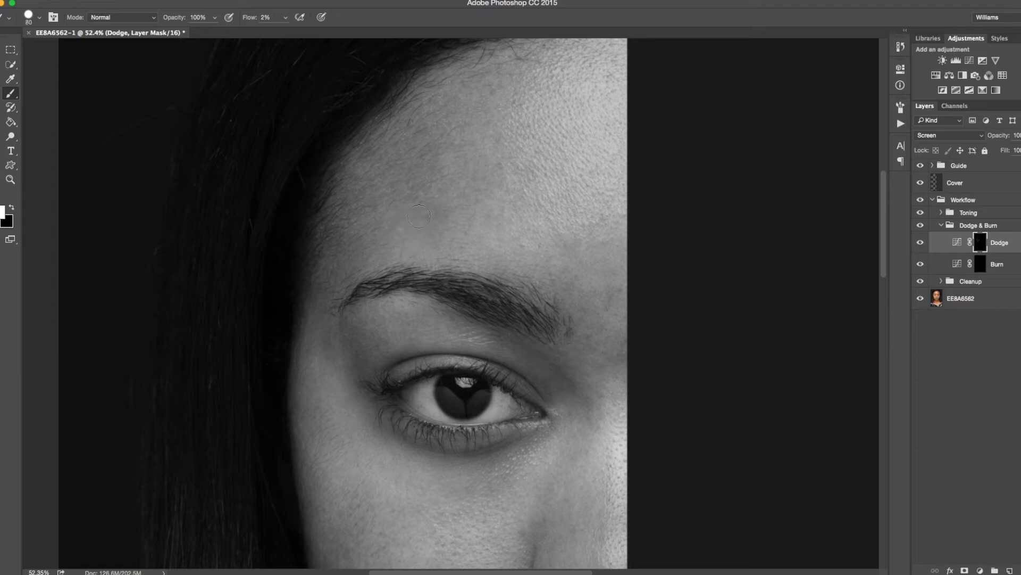
Dodge the remaining small dark spots on the forehead, finishing with a brush size of 45
{"action": "key", "text": "bracketleft"}
{"action": "key", "text": "bracketleft"}
{"action": "key", "text": "bracketleft"}
{"action": "key", "text": "bracketleft"}
{"action": "key", "text": "bracketleft"}
{"action": "key", "text": "bracketleft"}
{"action": "key", "text": "bracketleft"}
{"action": "key", "text": "bracketright"}
{"action": "key", "text": "bracketright"}
{"action": "mouse_move", "coordinate": [522, 246]}
{"action": "left_mouse_down"}
{"action": "mouse_move", "coordinate": [492, 230]}
{"action": "mouse_move", "coordinate": [500, 216]}
{"action": "left_mouse_up"}
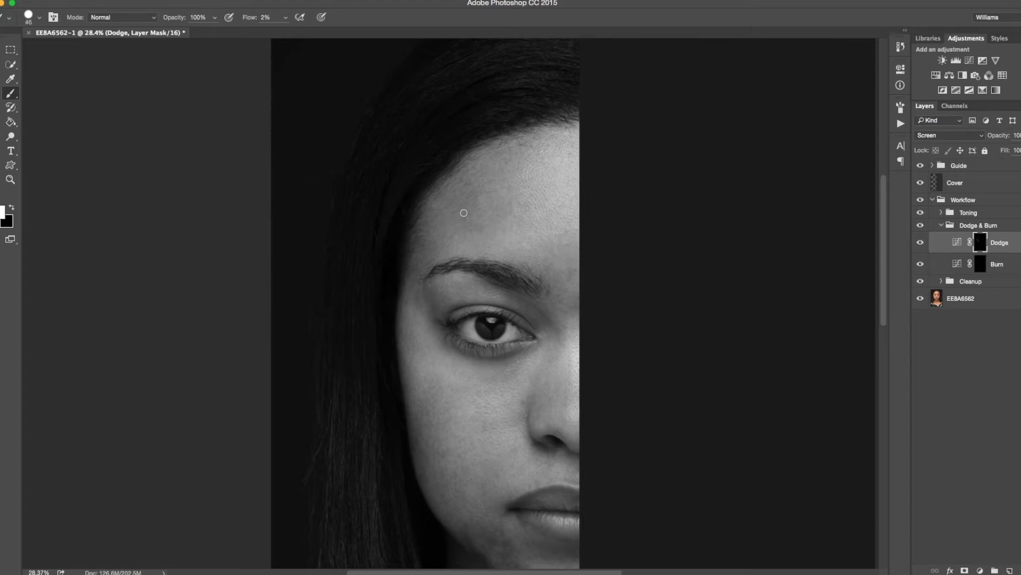
Dodge the remaining uneven dark patches on the forehead with varying brush sizes, finishing with a brush size of 35
{"action": "key", "text": "bracketright"}
{"action": "key", "text": "bracketright"}
{"action": "key", "text": "bracketright"}
{"action": "key", "text": "bracketright"}
{"action": "key", "text": "bracketright"}
{"action": "key", "text": "bracketright"}
{"action": "key", "text": "bracketright"}
{"action": "key", "text": "bracketright"}
{"action": "key", "text": "bracketright"}
{"action": "key", "text": "bracketleft"}
{"action": "key", "text": "bracketleft"}
{"action": "key", "text": "bracketleft"}
{"action": "key", "text": "bracketleft"}
{"action": "key", "text": "bracketleft"}
{"action": "key", "text": "bracketleft"}
{"action": "key", "text": "bracketleft"}
{"action": "key", "text": "bracketleft"}
{"action": "key", "text": "bracketleft"}
{"action": "key", "text": "bracketright"}
{"action": "key", "text": "bracketright"}
{"action": "key", "text": "bracketright"}
{"action": "key", "text": "bracketleft"}
{"action": "key", "text": "bracketleft"}
{"action": "key", "text": "bracketleft"}
Dodge the dark blotches across the cheek on the Dodge mask, starting at brush size 35 and varying it to match each patch
{"action": "left_click_drag", "start_coordinate": [454, 322], "coordinate": [452, 168]}
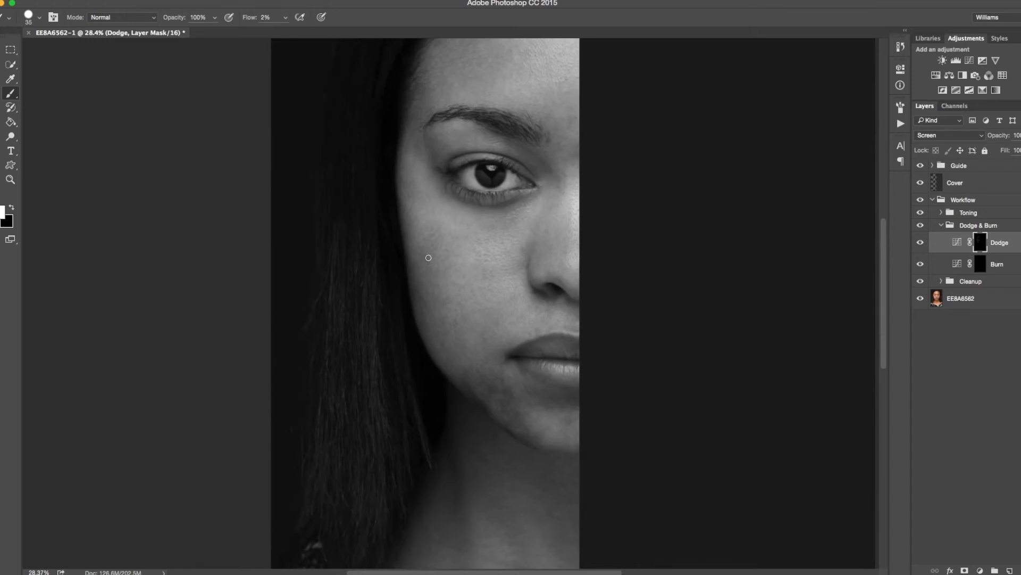
{"action": "key", "text": "bracketright"}
{"action": "key", "text": "bracketright"}
{"action": "key", "text": "bracketright"}
{"action": "key", "text": "bracketright"}
{"action": "key", "text": "bracketright"}
{"action": "key", "text": "bracketright"}
{"action": "key", "text": "bracketright"}
{"action": "key", "text": "bracketright"}
{"action": "key", "text": "bracketright"}
{"action": "key", "text": "bracketleft"}
{"action": "key", "text": "bracketleft"}
{"action": "key", "text": "bracketleft"}
{"action": "key", "text": "bracketleft"}
{"action": "key", "text": "bracketleft"}
{"action": "key", "text": "bracketright"}
{"action": "key", "text": "bracketright"}
{"action": "key", "text": "bracketleft"}
{"action": "key", "text": "bracketleft"}
{"action": "key", "text": "bracketleft"}
{"action": "key", "text": "bracketleft"}
{"action": "key", "text": "bracketleft"}
{"action": "key", "text": "bracketleft"}
{"action": "key", "text": "bracketleft"}
{"action": "key", "text": "bracketleft"}
{"action": "key", "text": "bracketright"}
{"action": "key", "text": "bracketright"}
{"action": "key", "text": "bracketright"}
{"action": "key", "text": "bracketright"}
{"action": "key", "text": "bracketleft"}
{"action": "key", "text": "bracketleft"}
{"action": "key", "text": "bracketleft"}
{"action": "key", "text": "bracketleft"}
{"action": "key", "text": "bracketright"}
{"action": "key", "text": "bracketright"}
{"action": "key", "text": "bracketright"}
{"action": "key", "text": "bracketright"}
{"action": "key", "text": "bracketleft"}
{"action": "key", "text": "bracketleft"}
{"action": "key", "text": "bracketleft"}
{"action": "key", "text": "bracketleft"}
{"action": "key", "text": "bracketleft"}
{"action": "key", "text": "bracketright"}
{"action": "key", "text": "bracketright"}
{"action": "key", "text": "bracketleft"}
Lighten the dark patches along the jaw and beside the mouth on the Dodge mask, starting with a brush size of 100
{"action": "key", "text": "bracketright"}
{"action": "key", "text": "bracketright"}
{"action": "key", "text": "bracketright"}
{"action": "key", "text": "bracketright"}
{"action": "key", "text": "bracketright"}
{"action": "key", "text": "bracketright"}
{"action": "key", "text": "bracketright"}
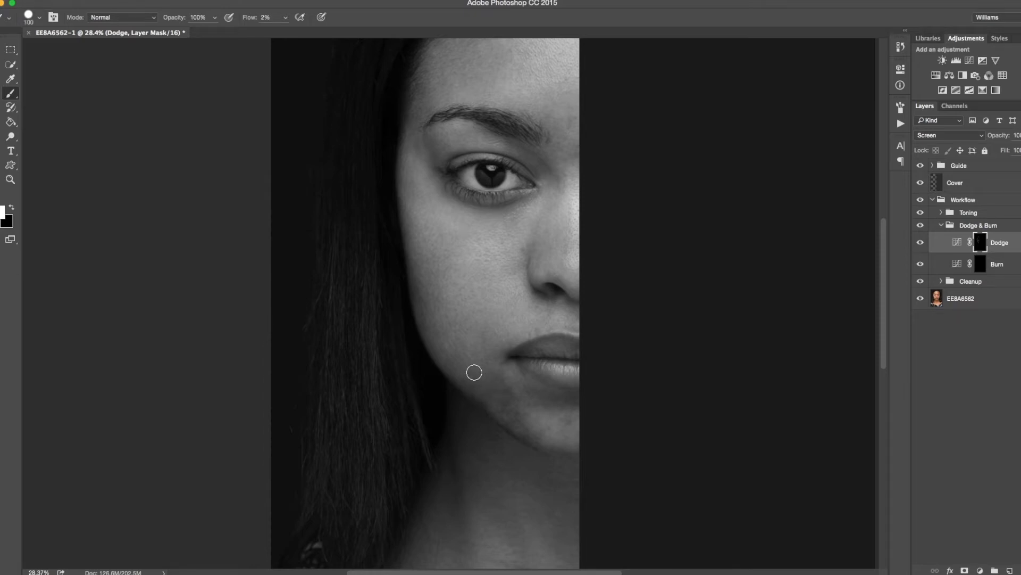
{"action": "key", "text": "bracketleft"}
{"action": "key", "text": "bracketleft"}
{"action": "key", "text": "bracketleft"}
{"action": "key", "text": "bracketleft"}
{"action": "key", "text": "bracketleft"}
{"action": "key", "text": "bracketleft"}
{"action": "key", "text": "bracketright"}
{"action": "key", "text": "bracketright"}
{"action": "key", "text": "bracketright"}
{"action": "key", "text": "bracketright"}
{"action": "key", "text": "bracketleft"}
{"action": "key", "text": "bracketleft"}
{"action": "key", "text": "bracketleft"}
{"action": "key", "text": "bracketleft"}
{"action": "key", "text": "bracketleft"}
{"action": "key", "text": "bracketright"}
{"action": "key", "text": "bracketright"}
{"action": "key", "text": "bracketright"}
{"action": "key", "text": "bracketleft"}
{"action": "key", "text": "bracketleft"}
{"action": "key", "text": "bracketleft"}
{"action": "key", "text": "bracketright"}
{"action": "key", "text": "bracketright"}
{"action": "key", "text": "bracketright"}
{"action": "key", "text": "bracketleft"}
{"action": "key", "text": "bracketleft"}
Switch to the Burn layer mask and darken the overly bright spots on the cheek, varying the brush size from 125 down
{"action": "key", "text": "alt+bracketleft"}
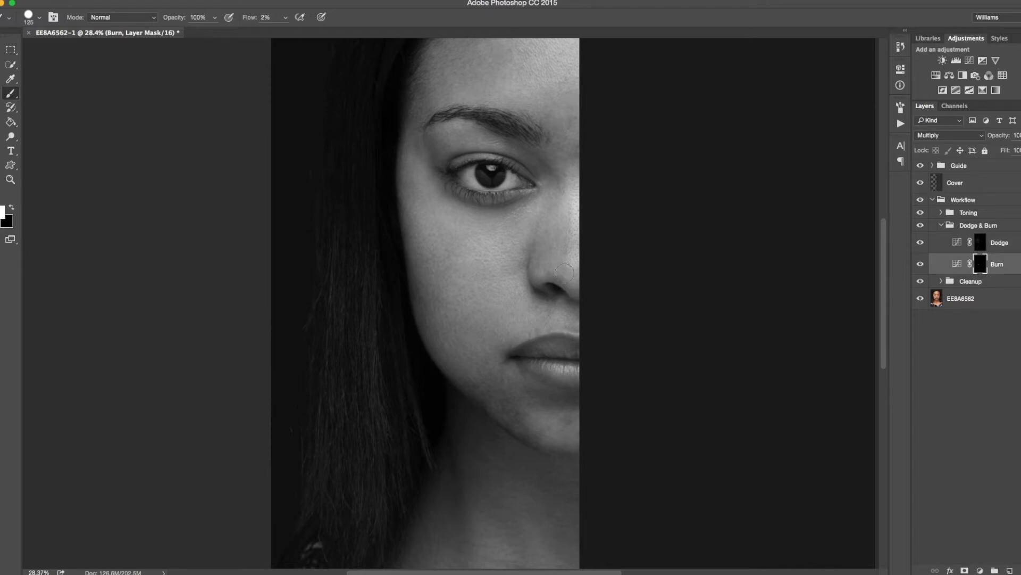
{"action": "key", "text": "bracketleft"}
{"action": "key", "text": "bracketleft"}
{"action": "key", "text": "bracketleft"}
{"action": "key", "text": "bracketleft"}
{"action": "key", "text": "bracketleft"}
{"action": "key", "text": "bracketleft"}
{"action": "key", "text": "bracketleft"}
{"action": "key", "text": "bracketleft"}
{"action": "mouse_move", "coordinate": [431, 291]}
{"action": "left_mouse_down"}
{"action": "mouse_move", "coordinate": [436, 281]}
{"action": "mouse_move", "coordinate": [420, 287]}
{"action": "mouse_move", "coordinate": [436, 284]}
{"action": "mouse_move", "coordinate": [432, 276]}
{"action": "left_mouse_up"}
{"action": "key", "text": "bracketright"}
{"action": "key", "text": "bracketright"}
{"action": "key", "text": "bracketleft"}
{"action": "key", "text": "bracketleft"}
{"action": "key", "text": "bracketright"}
{"action": "key", "text": "bracketright"}
{"action": "key", "text": "bracketright"}
{"action": "key", "text": "bracketright"}
{"action": "key", "text": "bracketright"}
{"action": "key", "text": "bracketright"}
{"action": "key", "text": "bracketright"}
{"action": "key", "text": "bracketright"}
{"action": "key", "text": "bracketleft"}
{"action": "key", "text": "bracketleft"}
{"action": "key", "text": "bracketleft"}
{"action": "key", "text": "bracketleft"}
{"action": "key", "text": "bracketleft"}
Switch to the Dodge layer mask and lighten the dark patches on the cheek, varying the brush size from 90 and finishing at 125
{"action": "left_click", "coordinate": [980, 242]}
{"action": "key", "text": "bracketright"}
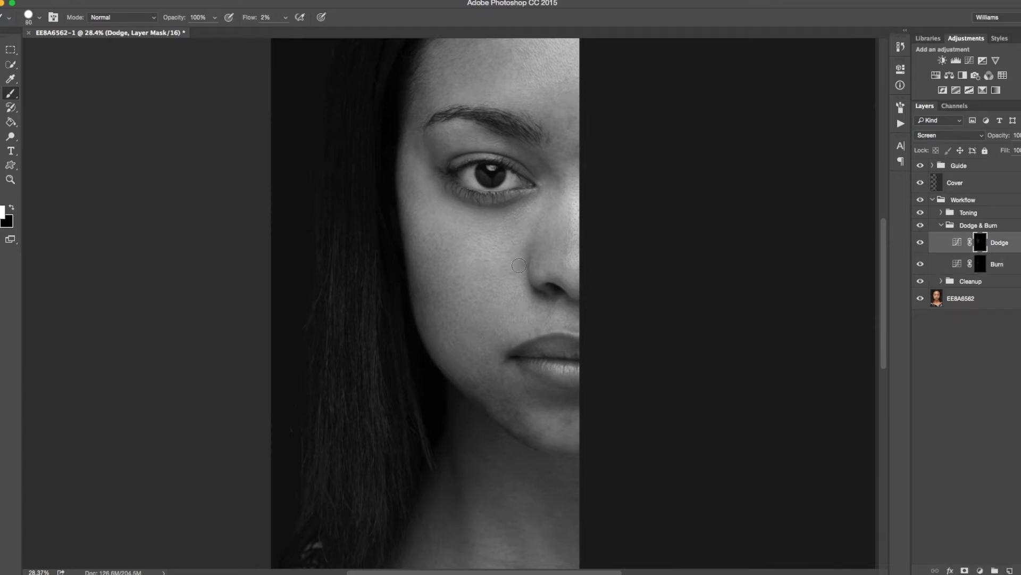
{"action": "key", "text": "bracketright"}
{"action": "key", "text": "bracketright"}
{"action": "key", "text": "bracketright"}
{"action": "key", "text": "bracketright"}
{"action": "key", "text": "bracketright"}
{"action": "key", "text": "bracketright"}
{"action": "key", "text": "bracketright"}
{"action": "key", "text": "bracketright"}
{"action": "key", "text": "bracketright"}
{"action": "key", "text": "bracketright"}
{"action": "key", "text": "bracketright"}
{"action": "key", "text": "bracketright"}
{"action": "key", "text": "bracketright"}
{"action": "key", "text": "bracketleft"}
{"action": "key", "text": "bracketleft"}
{"action": "key", "text": "bracketleft"}
{"action": "key", "text": "bracketleft"}
{"action": "key", "text": "bracketright"}
{"action": "key", "text": "bracketright"}
{"action": "key", "text": "bracketright"}
{"action": "key", "text": "bracketright"}
{"action": "key", "text": "bracketright"}
{"action": "key", "text": "bracketright"}
{"action": "key", "text": "bracketright"}
{"action": "key", "text": "bracketright"}
{"action": "key", "text": "bracketright"}
{"action": "key", "text": "bracketright"}
{"action": "key", "text": "bracketleft"}
{"action": "key", "text": "bracketleft"}
Expand the Guide group and set its Brightness/Contrast adjustment to a contrast of 100
{"action": "left_click", "coordinate": [933, 165]}
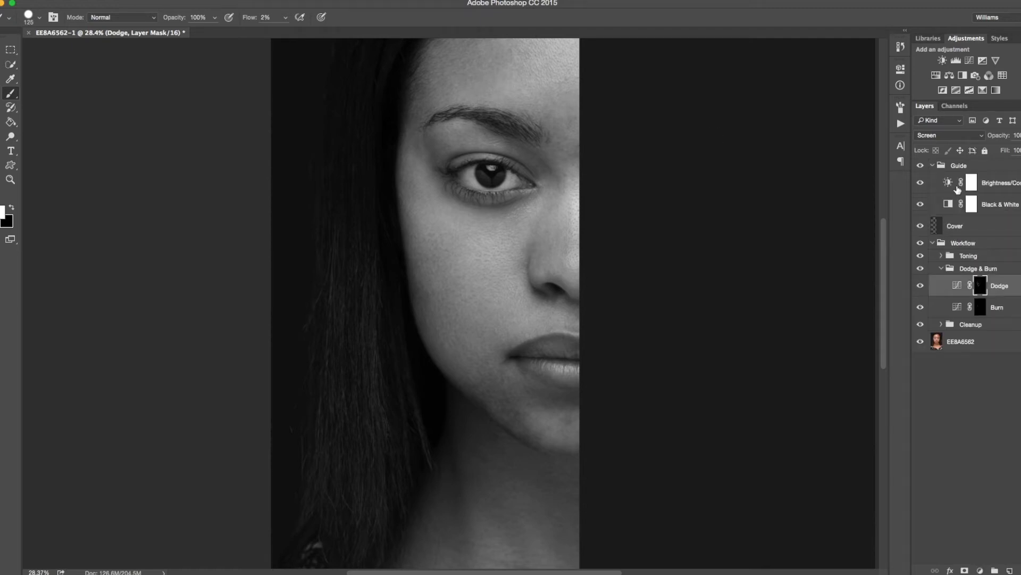
{"action": "double_click", "coordinate": [950, 185]}
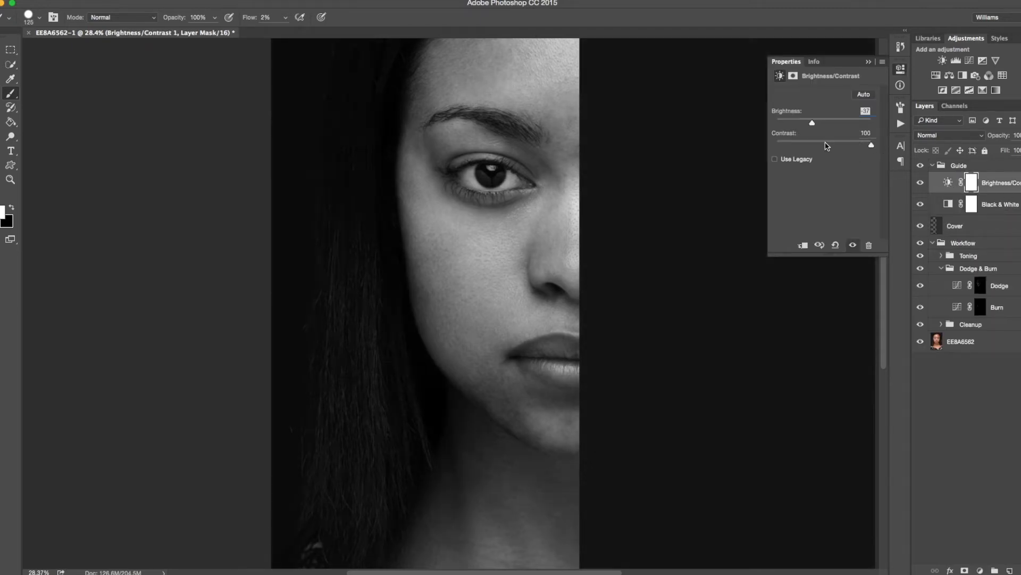
Dodge the dark patches from the chin and jaw up to the temple on the Dodge mask with varying brush sizes, then compare before and after
{"action": "left_click", "coordinate": [980, 285]}
{"action": "key", "text": "bracketleft"}
{"action": "key", "text": "bracketleft"}
{"action": "key", "text": "bracketleft"}
{"action": "key", "text": "bracketleft"}
{"action": "key", "text": "bracketleft"}
{"action": "key", "text": "bracketleft"}
{"action": "key", "text": "bracketleft"}
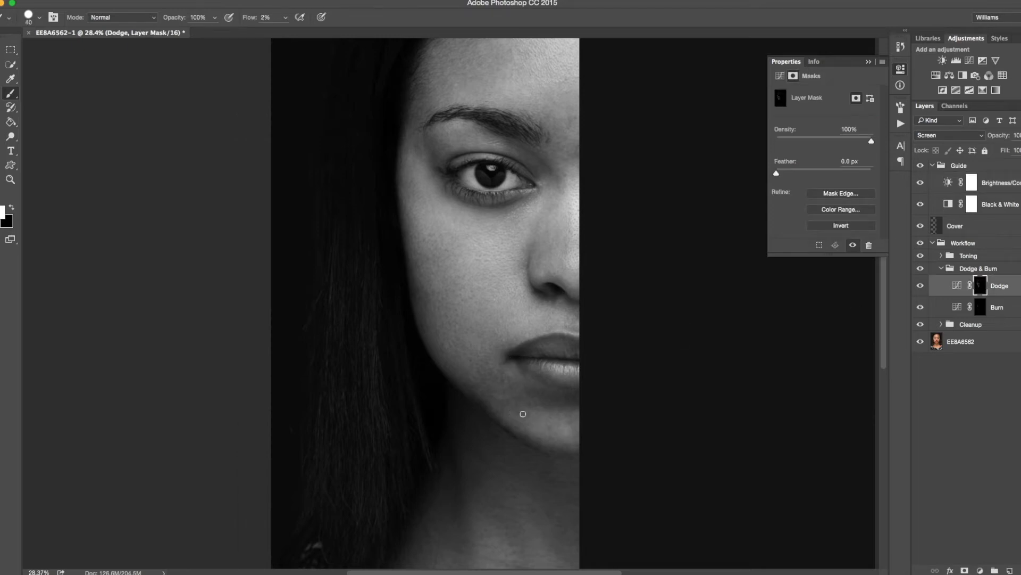
{"action": "key", "text": "bracketright"}
{"action": "key", "text": "bracketright"}
{"action": "key", "text": "bracketright"}
{"action": "key", "text": "bracketright"}
{"action": "key", "text": "bracketright"}
{"action": "key", "text": "bracketleft"}
{"action": "key", "text": "bracketleft"}
{"action": "key", "text": "bracketleft"}
{"action": "key", "text": "bracketleft"}
{"action": "key", "text": "bracketleft"}
{"action": "key", "text": "bracketright"}
{"action": "key", "text": "bracketright"}
{"action": "key", "text": "bracketright"}
{"action": "key", "text": "bracketleft"}
{"action": "key", "text": "bracketleft"}
{"action": "key", "text": "bracketleft"}
{"action": "key", "text": "bracketright"}
{"action": "key", "text": "bracketright"}
{"action": "key", "text": "bracketright"}
{"action": "key", "text": "bracketleft"}
{"action": "key", "text": "bracketleft"}
{"action": "key", "text": "bracketleft"}
{"action": "key", "text": "bracketright"}
{"action": "key", "text": "bracketright"}
{"action": "key", "text": "bracketright"}
{"action": "key", "text": "bracketright"}
{"action": "key", "text": "bracketright"}
{"action": "key", "text": "bracketright"}
{"action": "key", "text": "bracketright"}
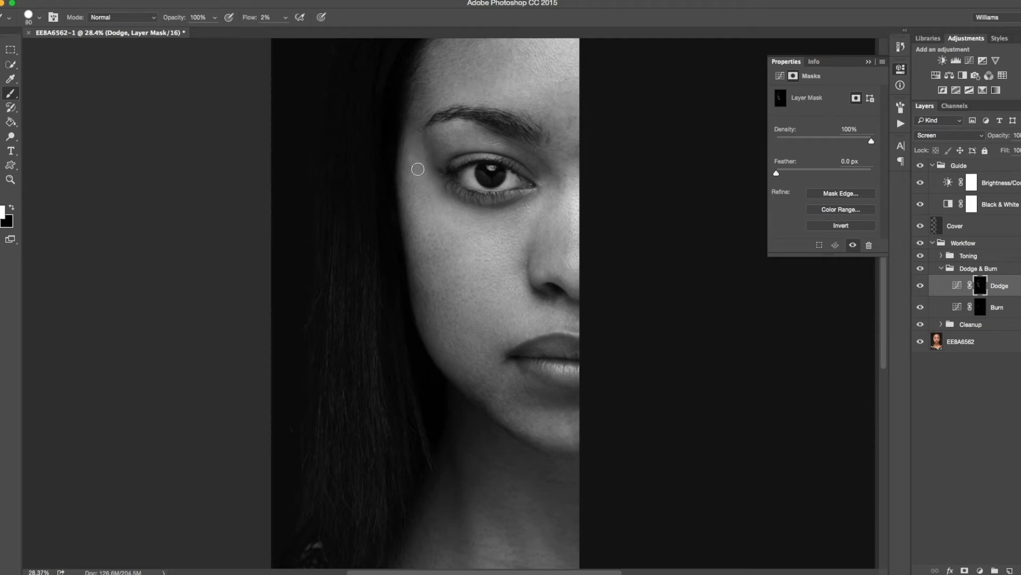
{"action": "key", "text": "bracketleft"}
{"action": "key", "text": "bracketleft"}
{"action": "left_click", "coordinate": [920, 243]}
{"action": "left_click", "coordinate": [920, 243]}
Switch to the Burn layer mask and darken the bright skin beside the outer corner of the eye, using brush sizes from 40 upward
{"action": "left_click", "coordinate": [980, 308]}
{"action": "key", "text": "bracketleft"}
{"action": "left_click_drag", "start_coordinate": [403, 180], "coordinate": [411, 180]}
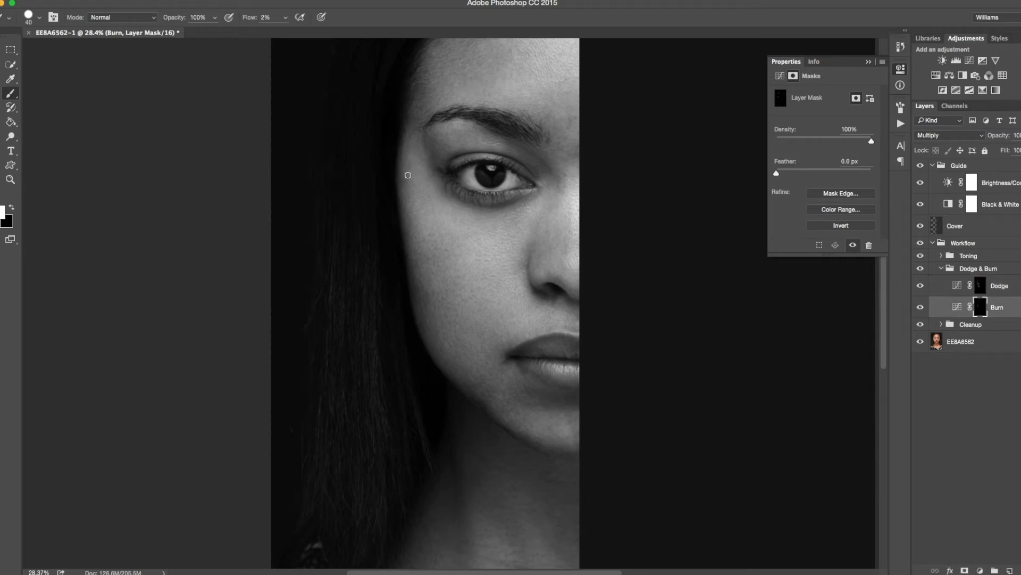
{"action": "key", "text": "bracketleft"}
{"action": "key", "text": "bracketright"}
{"action": "key", "text": "bracketright"}
{"action": "key", "text": "bracketright"}
{"action": "key", "text": "bracketright"}
{"action": "key", "text": "bracketright"}
{"action": "key", "text": "bracketright"}
{"action": "key", "text": "bracketright"}
{"action": "key", "text": "bracketleft"}
{"action": "key", "text": "bracketleft"}
{"action": "key", "text": "bracketleft"}
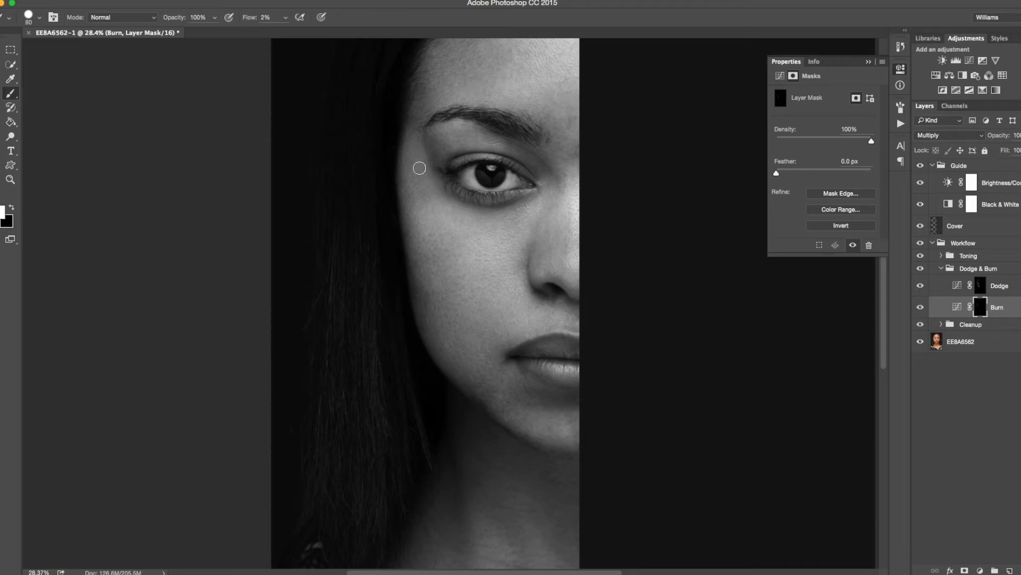
{"action": "key", "text": "bracketright"}
{"action": "key", "text": "bracketright"}
{"action": "key", "text": "bracketright"}
Return to the Dodge mask with the Guide group hidden and lighten the dark edge of the jawline using a brush size of 15
{"action": "key", "text": "alt+bracketright"}
{"action": "key", "text": "bracketleft"}
{"action": "key", "text": "bracketleft"}
{"action": "key", "text": "bracketleft"}
{"action": "key", "text": "bracketleft"}
{"action": "key", "text": "bracketleft"}
{"action": "key", "text": "bracketleft"}
{"action": "key", "text": "bracketleft"}
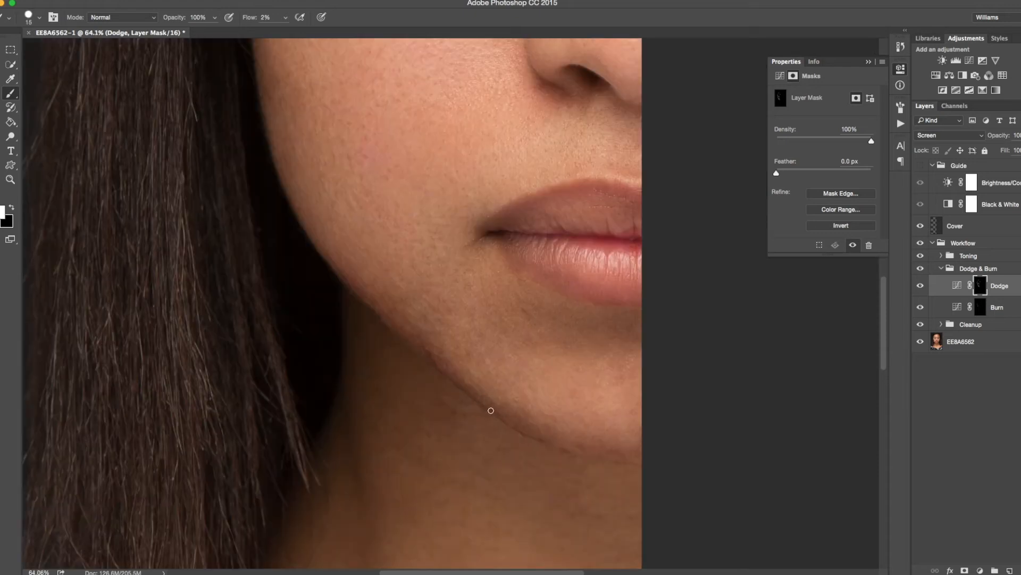
Switch to the Cleaning layer and clean up the jawline's edge with the Clone Stamp at brush sizes 20 to 25
{"action": "key", "text": "alt+bracketleft"}
{"action": "key", "text": "alt+bracketleft"}
{"action": "key", "text": "alt+bracketleft"}
{"action": "key", "text": "alt+bracketleft"}
{"action": "key", "text": "bracketright"}
{"action": "key", "text": "bracketright"}
{"action": "scroll", "coordinate": [491, 419], "scroll_direction": "up", "scroll_amount": 3}
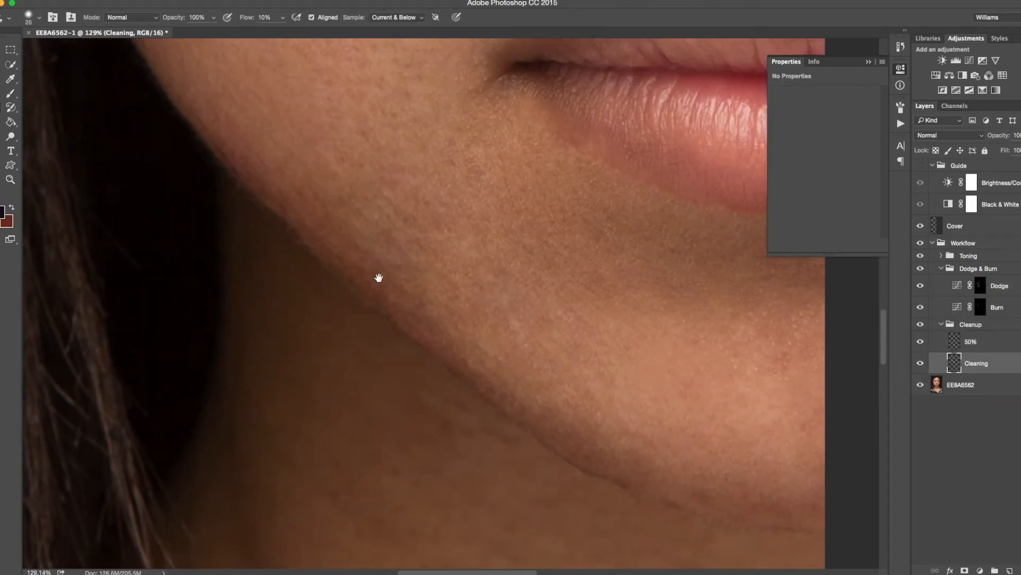
{"action": "left_click_drag", "start_coordinate": [343, 264], "coordinate": [336, 259]}
{"action": "mouse_move", "coordinate": [262, 153]}
{"action": "left_mouse_down"}
{"action": "mouse_move", "coordinate": [312, 208]}
{"action": "mouse_move", "coordinate": [362, 294]}
{"action": "left_mouse_up"}
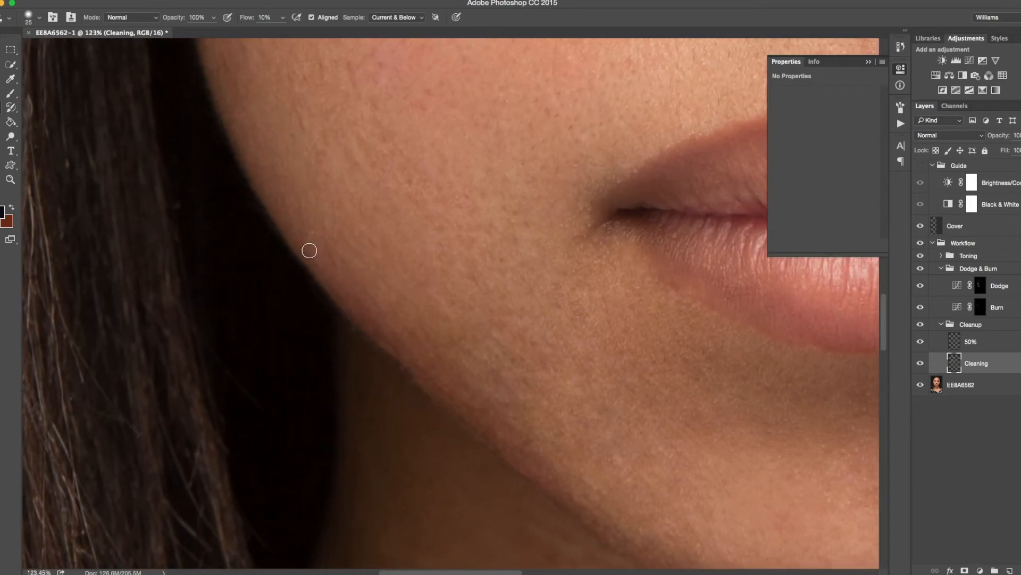
{"action": "left_click_drag", "start_coordinate": [485, 274], "coordinate": [450, 244]}
{"action": "left_click_drag", "start_coordinate": [467, 159], "coordinate": [425, 270]}
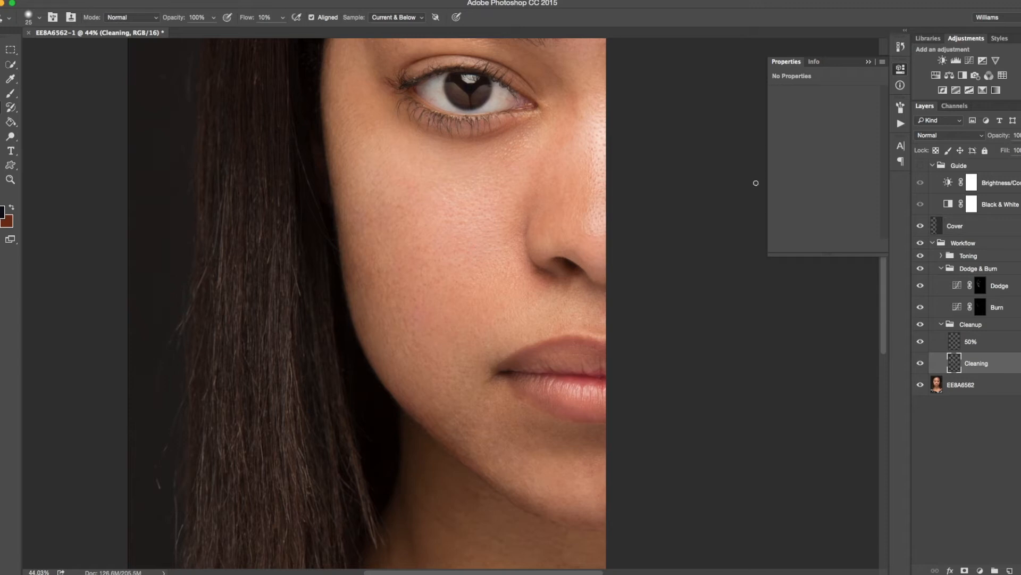
Show the Guide group again and select the Burn layer mask with the Brush tool
{"action": "left_click", "coordinate": [922, 167]}
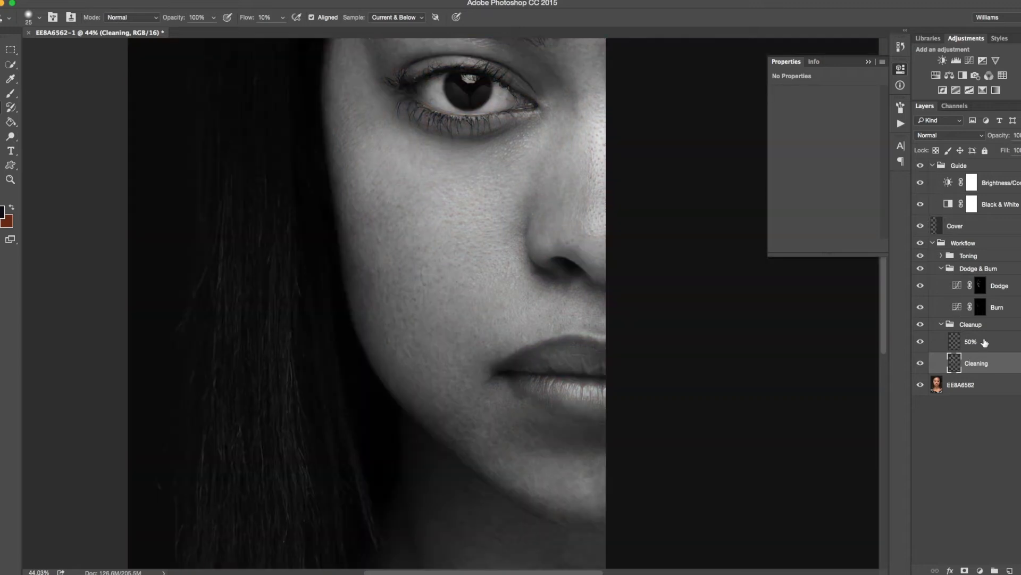
{"action": "left_click", "coordinate": [980, 307]}
{"action": "key", "text": "b"}
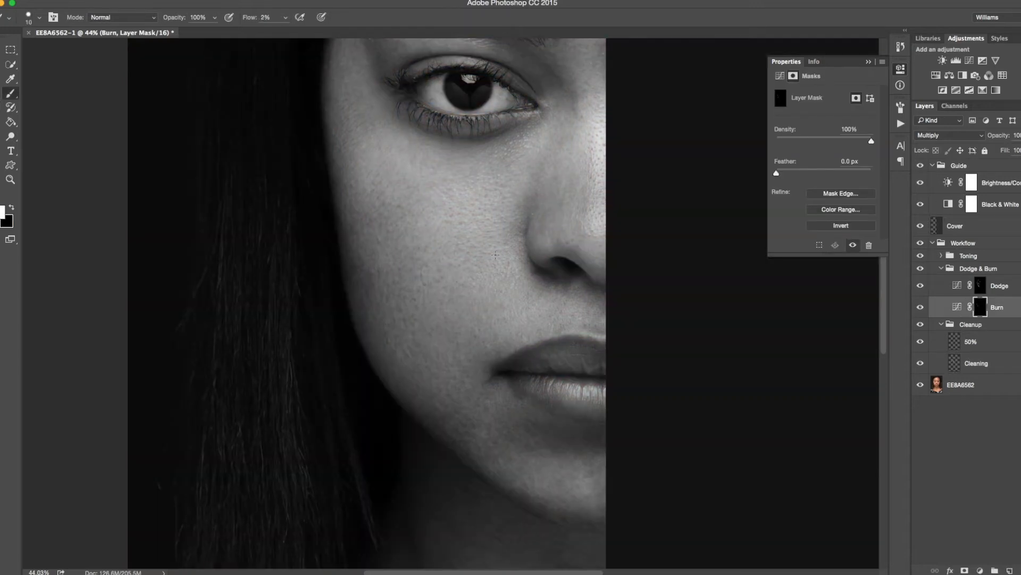
Compare the portrait without the Workflow group and darken bright patches on the cheek on the Burn mask with varied brush sizes
{"action": "left_click", "coordinate": [918, 243]}
{"action": "left_click", "coordinate": [918, 242]}
{"action": "key", "text": "bracketright"}
{"action": "key", "text": "bracketright"}
{"action": "key", "text": "bracketright"}
{"action": "key", "text": "bracketright"}
{"action": "key", "text": "bracketright"}
{"action": "key", "text": "bracketright"}
{"action": "key", "text": "bracketright"}
{"action": "key", "text": "bracketleft"}
{"action": "key", "text": "bracketleft"}
{"action": "key", "text": "bracketright"}
{"action": "key", "text": "bracketleft"}
{"action": "key", "text": "bracketleft"}
{"action": "key", "text": "bracketright"}
{"action": "key", "text": "bracketright"}
{"action": "key", "text": "bracketright"}
{"action": "key", "text": "bracketleft"}
{"action": "key", "text": "bracketleft"}
{"action": "key", "text": "bracketleft"}
Compare the portrait without the Workflow group, enlarge the Burn brush to 125 and collapse the layer mask Properties
{"action": "left_click", "coordinate": [921, 243]}
{"action": "left_click", "coordinate": [921, 243]}
{"action": "left_click", "coordinate": [921, 244]}
{"action": "left_click", "coordinate": [921, 243]}
{"action": "key", "text": "bracketright"}
{"action": "key", "text": "bracketright"}
{"action": "key", "text": "bracketright"}
{"action": "key", "text": "bracketright"}
{"action": "key", "text": "bracketright"}
{"action": "left_click", "coordinate": [898, 69]}
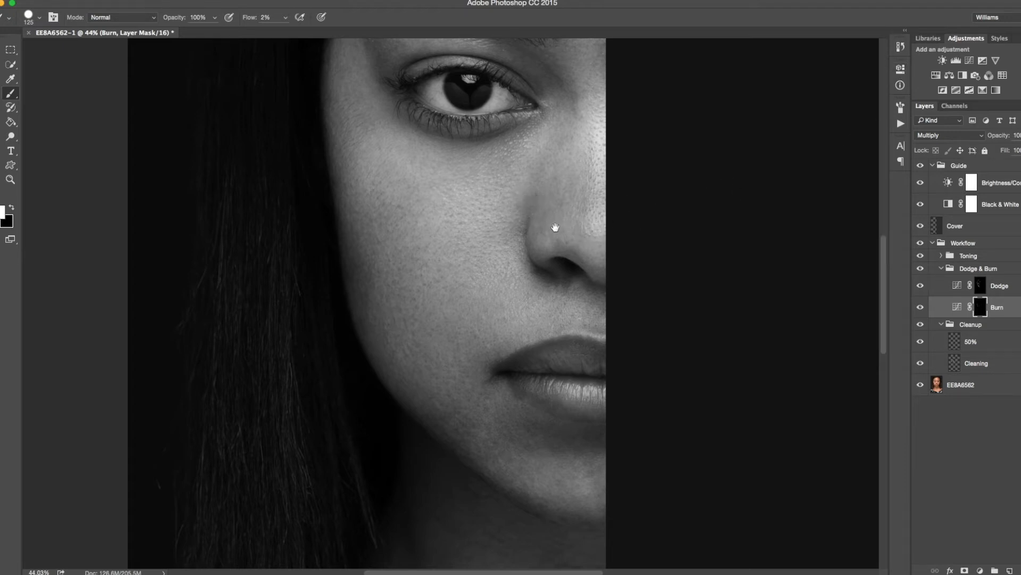
Recheck the face without the Workflow group and darken bright spots between the mouth corner and chin with brush sizes from 90 downward
{"action": "left_click_drag", "start_coordinate": [559, 226], "coordinate": [524, 231]}
{"action": "left_click", "coordinate": [920, 244]}
{"action": "left_click", "coordinate": [920, 243]}
{"action": "key", "text": "bracketleft"}
{"action": "key", "text": "bracketleft"}
{"action": "key", "text": "bracketleft"}
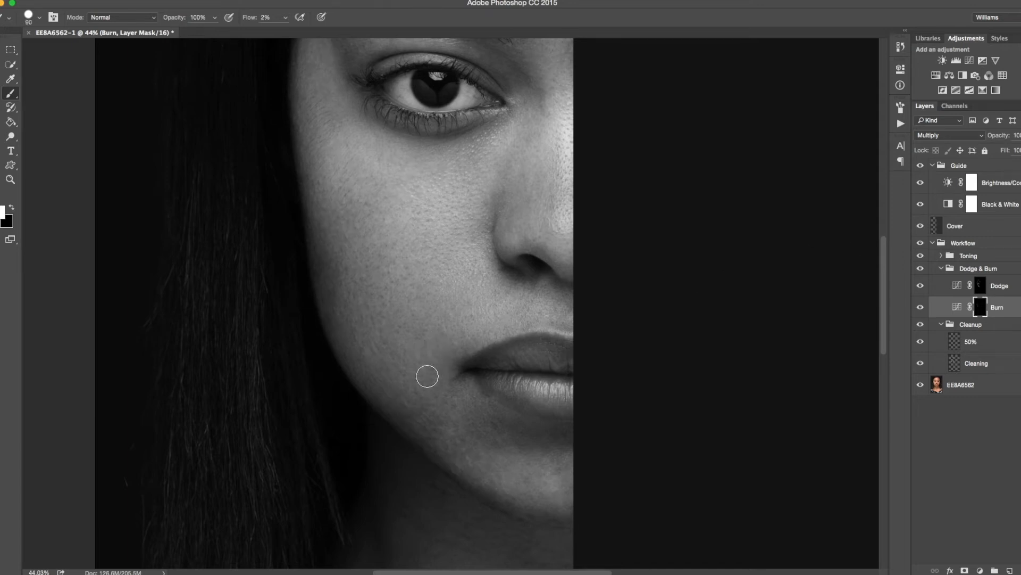
{"action": "key", "text": "bracketleft"}
{"action": "key", "text": "bracketleft"}
{"action": "key", "text": "bracketleft"}
{"action": "key", "text": "bracketleft"}
{"action": "key", "text": "bracketleft"}
{"action": "key", "text": "bracketleft"}
{"action": "mouse_move", "coordinate": [423, 404]}
{"action": "left_mouse_down"}
{"action": "mouse_move", "coordinate": [413, 402]}
{"action": "mouse_move", "coordinate": [423, 406]}
{"action": "mouse_move", "coordinate": [419, 433]}
{"action": "mouse_move", "coordinate": [444, 435]}
{"action": "left_mouse_up"}
{"action": "key", "text": "bracketleft"}
{"action": "mouse_move", "coordinate": [447, 445]}
{"action": "left_mouse_down"}
{"action": "mouse_move", "coordinate": [451, 452]}
{"action": "mouse_move", "coordinate": [442, 449]}
{"action": "left_mouse_up"}
Darken the remaining small bright spots on the lower face on the Burn mask using brush sizes around 20
{"action": "key", "text": "bracketright"}
{"action": "key", "text": "bracketleft"}
{"action": "key", "text": "bracketright"}
{"action": "key", "text": "bracketright"}
{"action": "key", "text": "bracketleft"}
{"action": "key", "text": "bracketright"}
{"action": "key", "text": "bracketright"}
{"action": "left_click_drag", "start_coordinate": [421, 252], "coordinate": [447, 306]}
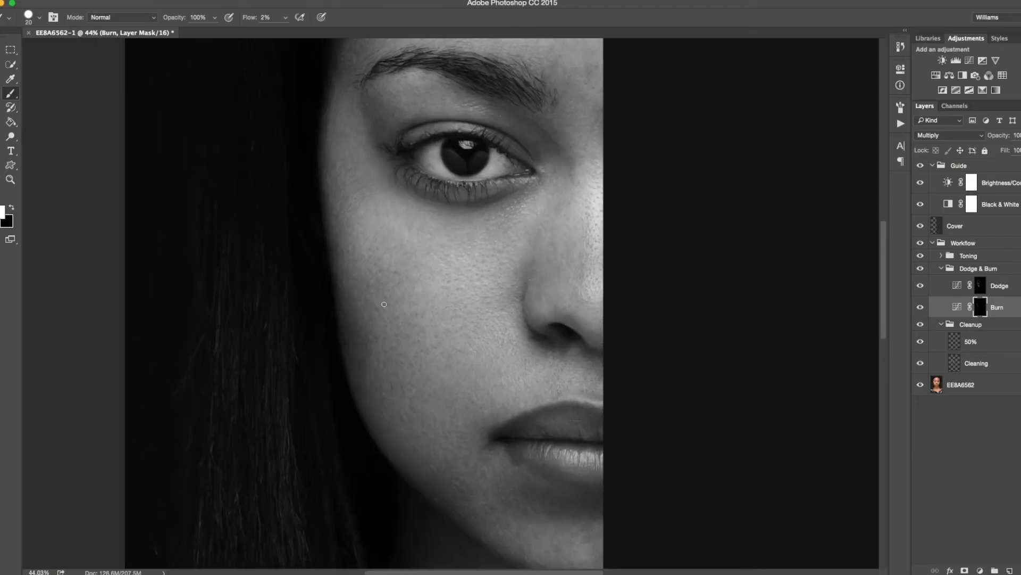
Switch to the Dodge layer mask and compare the portrait with the Workflow group hidden and shown
{"action": "left_click", "coordinate": [979, 285]}
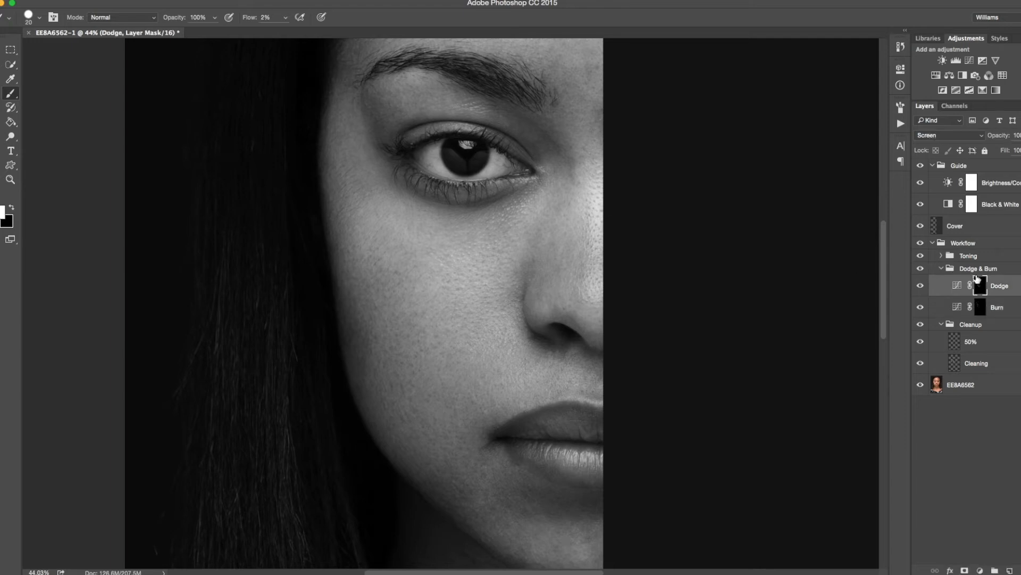
{"action": "left_click", "coordinate": [921, 243]}
{"action": "left_click", "coordinate": [920, 243]}
{"action": "left_click", "coordinate": [921, 244]}
{"action": "left_click", "coordinate": [921, 243]}
Lighten dark patches on the cheek on the Dodge mask, varying the brush size to suit each patch
{"action": "key", "text": "bracketright"}
{"action": "key", "text": "bracketright"}
{"action": "key", "text": "bracketright"}
{"action": "key", "text": "bracketright"}
{"action": "key", "text": "bracketleft"}
{"action": "key", "text": "bracketright"}
{"action": "key", "text": "bracketright"}
{"action": "key", "text": "bracketleft"}
{"action": "key", "text": "bracketleft"}
{"action": "key", "text": "bracketleft"}
{"action": "key", "text": "bracketleft"}
{"action": "key", "text": "bracketright"}
{"action": "key", "text": "bracketright"}
{"action": "key", "text": "bracketright"}
{"action": "key", "text": "bracketright"}
{"action": "key", "text": "bracketleft"}
{"action": "key", "text": "bracketleft"}
{"action": "key", "text": "bracketleft"}
{"action": "key", "text": "bracketleft"}
Lighten dark spots on the skin beside the outer corner of the eye on the Dodge mask with brush sizes from 9 upward
{"action": "left_click_drag", "start_coordinate": [382, 102], "coordinate": [410, 167]}
{"action": "left_click", "coordinate": [389, 158]}
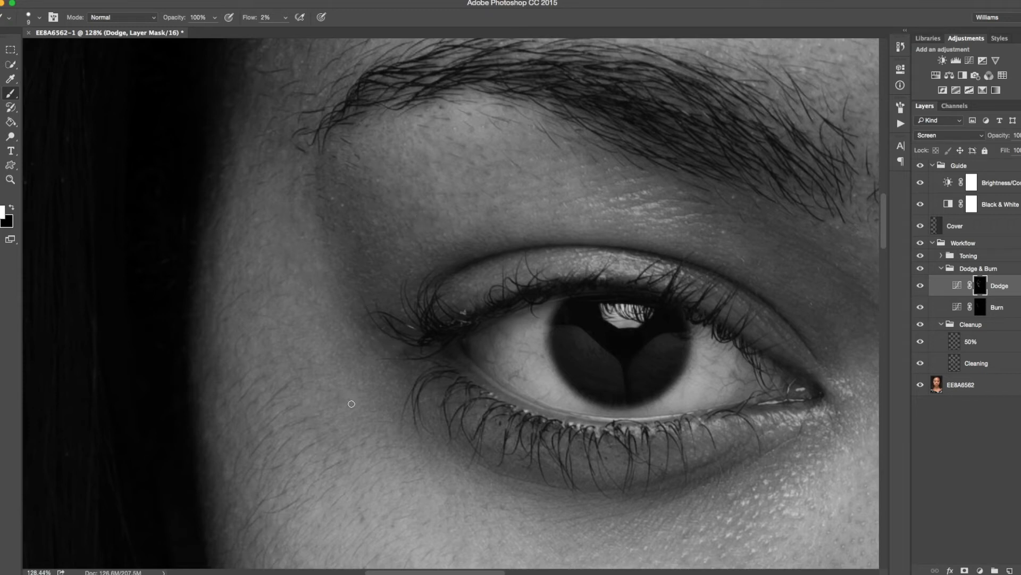
{"action": "scroll", "coordinate": [378, 298], "scroll_direction": "down", "scroll_amount": 3}
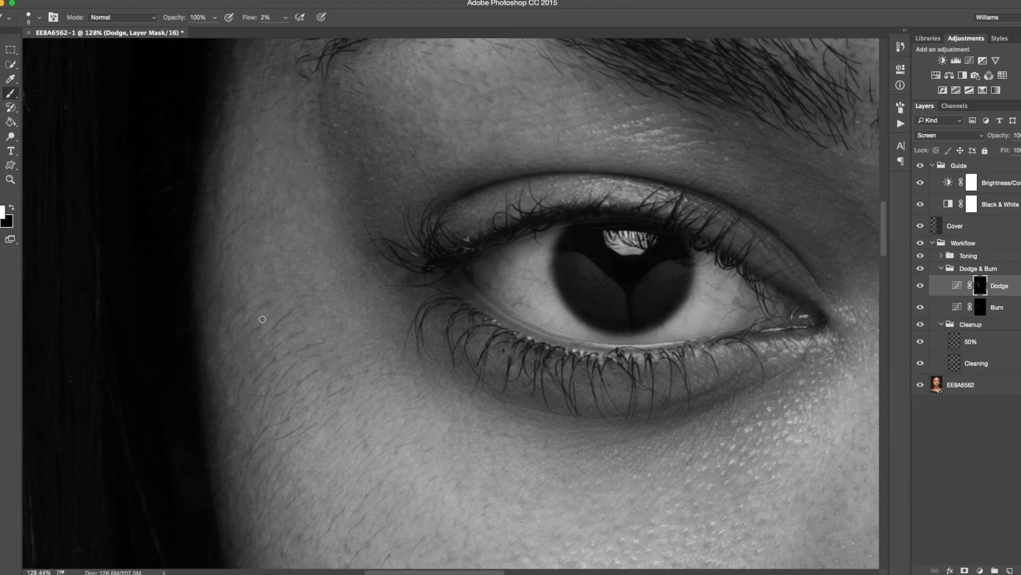
{"action": "key", "text": "bracketright"}
{"action": "key", "text": "bracketright"}
{"action": "key", "text": "bracketright"}
{"action": "key", "text": "bracketright"}
{"action": "left_click_drag", "start_coordinate": [360, 363], "coordinate": [321, 340]}
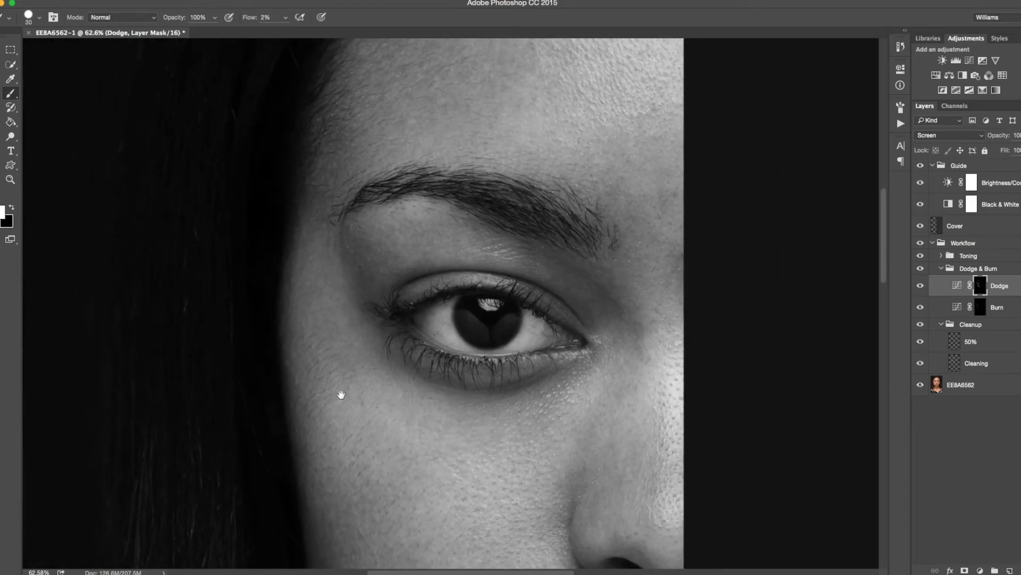
Lighten dark patches on the upper cheek below the eye on the Dodge mask, starting with a brush size of 30
{"action": "left_click_drag", "start_coordinate": [345, 395], "coordinate": [353, 259]}
{"action": "key", "text": "bracketright"}
{"action": "key", "text": "bracketright"}
{"action": "key", "text": "bracketright"}
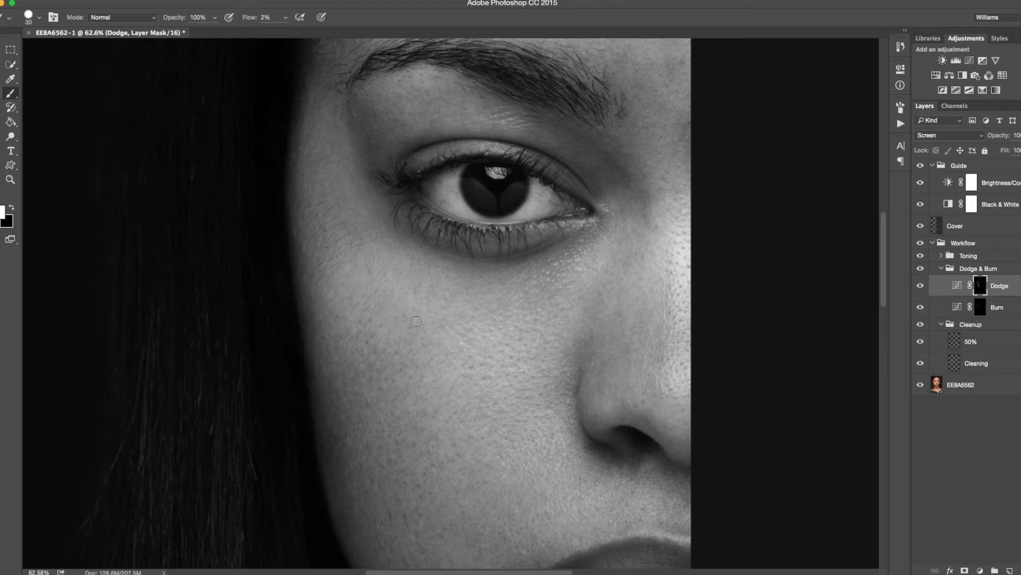
{"action": "key", "text": "bracketleft"}
{"action": "key", "text": "bracketleft"}
{"action": "key", "text": "bracketleft"}
{"action": "key", "text": "bracketleft"}
{"action": "key", "text": "bracketright"}
{"action": "key", "text": "bracketright"}
{"action": "key", "text": "bracketright"}
{"action": "key", "text": "bracketright"}
{"action": "key", "text": "bracketright"}
{"action": "key", "text": "bracketright"}
{"action": "key", "text": "bracketright"}
Lighten small dark spots on the lower cheek on the Dodge mask with a fine brush of about size 8
{"action": "left_click_drag", "start_coordinate": [436, 426], "coordinate": [427, 246]}
{"action": "key", "text": "bracketleft"}
{"action": "key", "text": "bracketleft"}
{"action": "key", "text": "bracketleft"}
{"action": "key", "text": "bracketleft"}
{"action": "key", "text": "bracketleft"}
{"action": "key", "text": "bracketleft"}
{"action": "key", "text": "bracketleft"}
{"action": "key", "text": "bracketleft"}
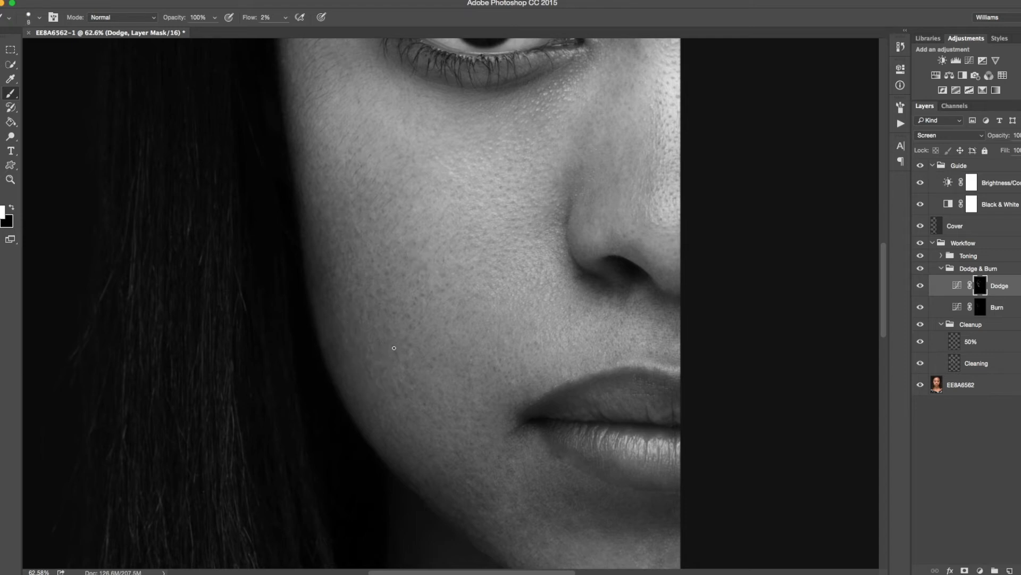
{"action": "key", "text": "bracketright"}
{"action": "key", "text": "bracketleft"}
{"action": "key", "text": "bracketright"}
{"action": "key", "text": "bracketright"}
{"action": "key", "text": "bracketleft"}
{"action": "key", "text": "bracketleft"}
{"action": "key", "text": "bracketright"}
{"action": "key", "text": "bracketright"}
{"action": "key", "text": "bracketleft"}
{"action": "key", "text": "bracketright"}
{"action": "key", "text": "bracketleft"}
{"action": "key", "text": "bracketleft"}
Even out the broader dark patches on the lower cheek on the Dodge mask with progressively larger brush sizes
{"action": "key", "text": "bracketright"}
{"action": "key", "text": "bracketright"}
{"action": "key", "text": "bracketright"}
{"action": "key", "text": "bracketright"}
{"action": "key", "text": "bracketright"}
{"action": "key", "text": "bracketleft"}
{"action": "key", "text": "bracketright"}
{"action": "key", "text": "bracketright"}
{"action": "key", "text": "bracketright"}
{"action": "key", "text": "bracketright"}
{"action": "key", "text": "bracketright"}
{"action": "key", "text": "bracketright"}
{"action": "key", "text": "bracketright"}
Lighten dark spots on the chin and along the jaw on the Dodge mask with a brush size of 15
{"action": "scroll", "coordinate": [501, 417], "scroll_direction": "down", "scroll_amount": 5}
{"action": "scroll", "coordinate": [487, 303], "scroll_direction": "right", "scroll_amount": 1}
{"action": "key", "text": "bracketleft"}
{"action": "key", "text": "bracketleft"}
{"action": "key", "text": "bracketleft"}
{"action": "key", "text": "bracketleft"}
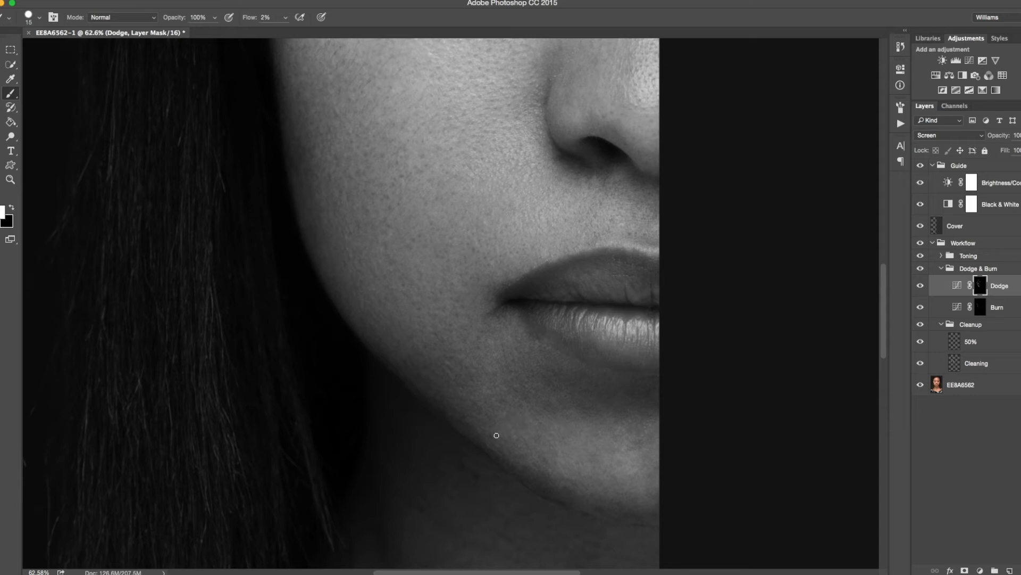
Darken bright spots above the mouth corner on the Burn mask and lighten dark cheek spots on the Dodge mask at brush size 15
{"action": "left_click", "coordinate": [980, 308]}
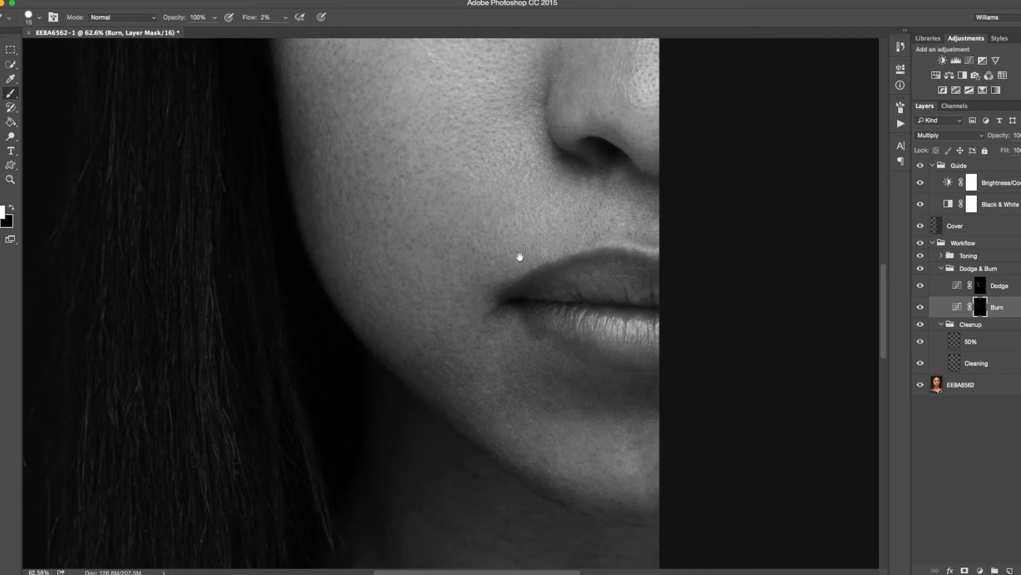
{"action": "left_click_drag", "start_coordinate": [519, 262], "coordinate": [520, 390]}
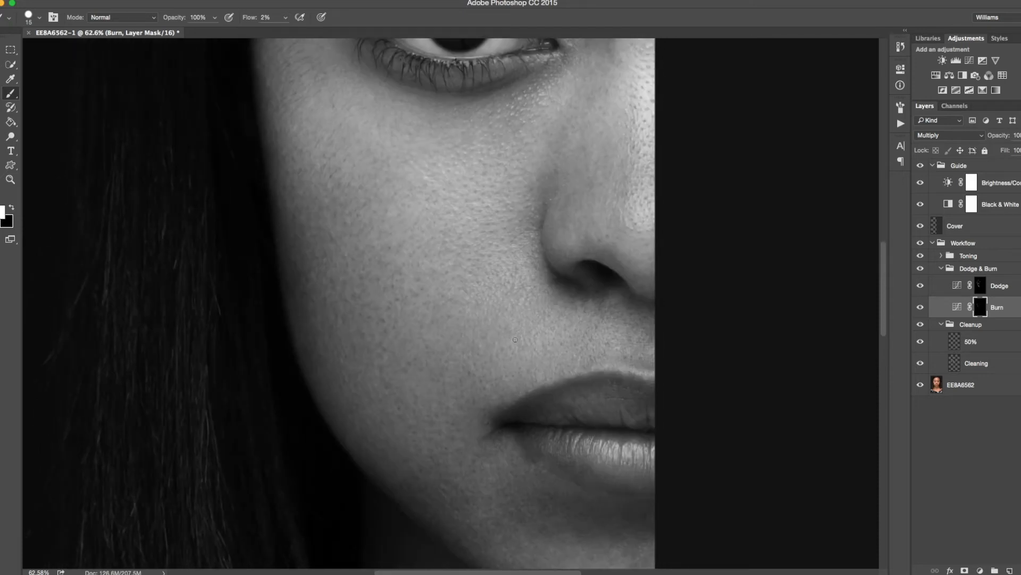
{"action": "left_click_drag", "start_coordinate": [503, 339], "coordinate": [543, 370]}
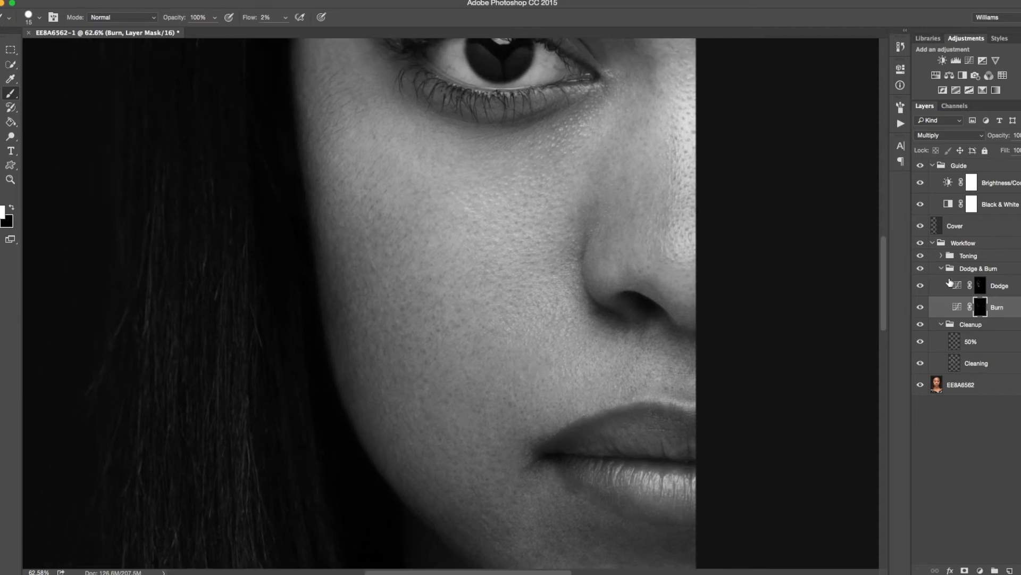
{"action": "left_click", "coordinate": [977, 287]}
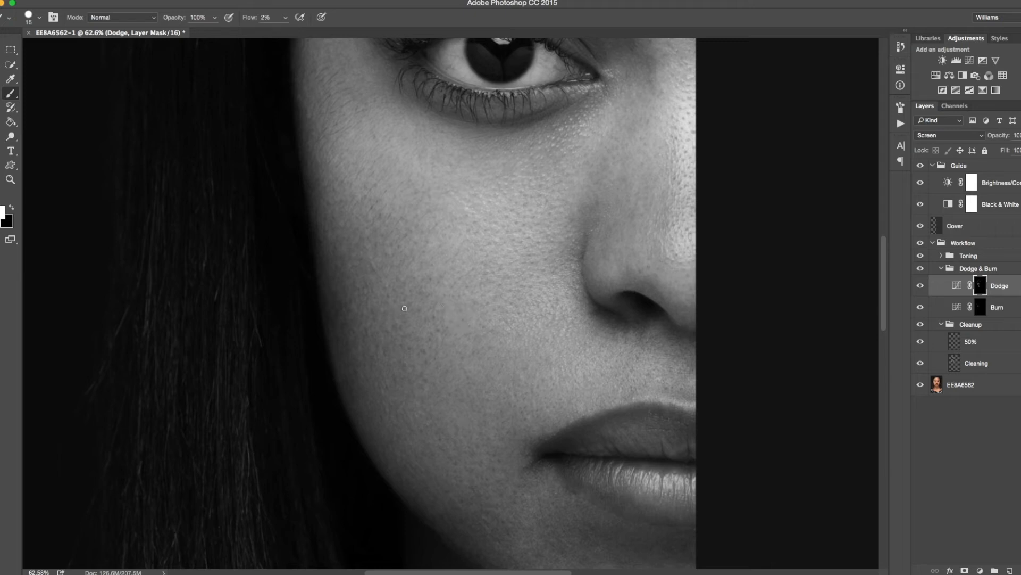
{"action": "left_click_drag", "start_coordinate": [442, 329], "coordinate": [497, 375]}
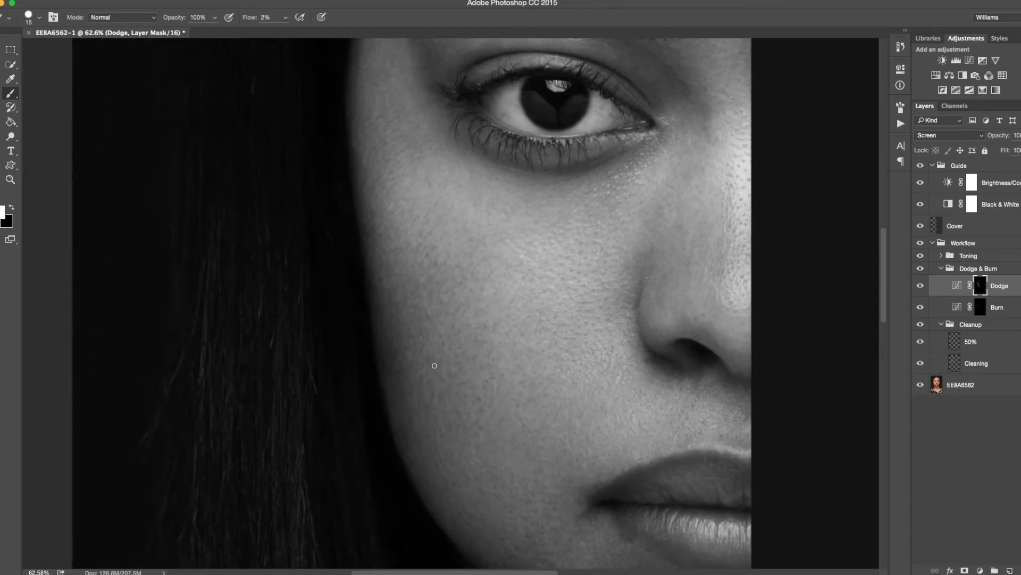
Heal flaws across the cheek on the 50% layer with the Healing Brush in Lighten mode, sampling nearby clean skin
{"action": "key", "text": "alt+bracketleft"}
{"action": "key", "text": "alt+bracketleft"}
{"action": "key", "text": "alt+bracketleft"}
{"action": "key", "text": "j"}
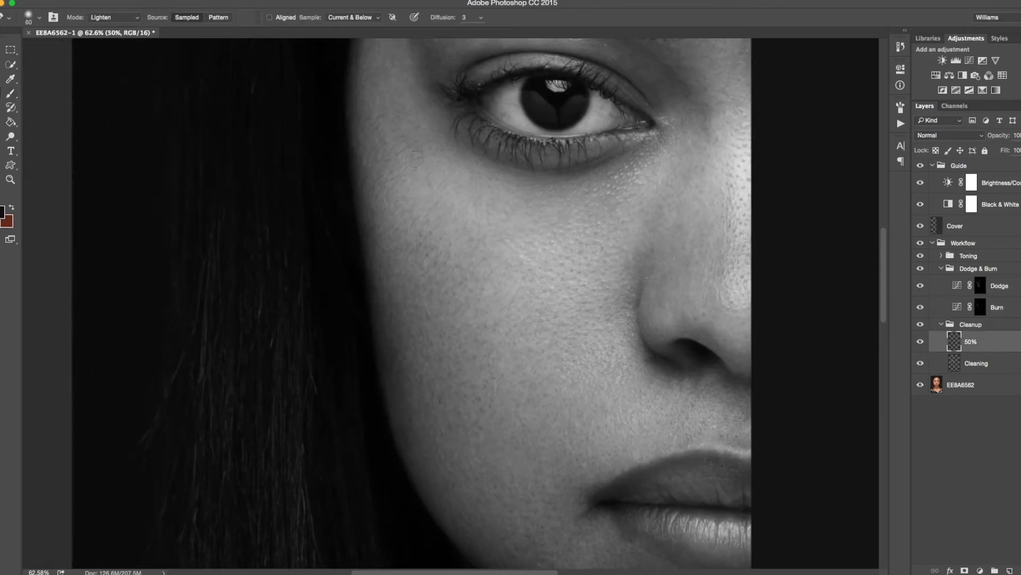
{"action": "right_click", "coordinate": [3, 93]}
{"action": "left_click", "coordinate": [75, 101]}
{"action": "left_click_drag", "start_coordinate": [553, 351], "coordinate": [542, 277]}
{"action": "left_click", "coordinate": [596, 281]}
{"action": "left_click", "coordinate": [460, 308], "text": "alt"}
{"action": "left_click", "coordinate": [468, 332]}
{"action": "left_click", "coordinate": [494, 304], "text": "alt"}
{"action": "left_click", "coordinate": [396, 298], "text": "alt"}
{"action": "left_click", "coordinate": [397, 223]}
{"action": "left_click", "coordinate": [622, 351], "text": "alt"}
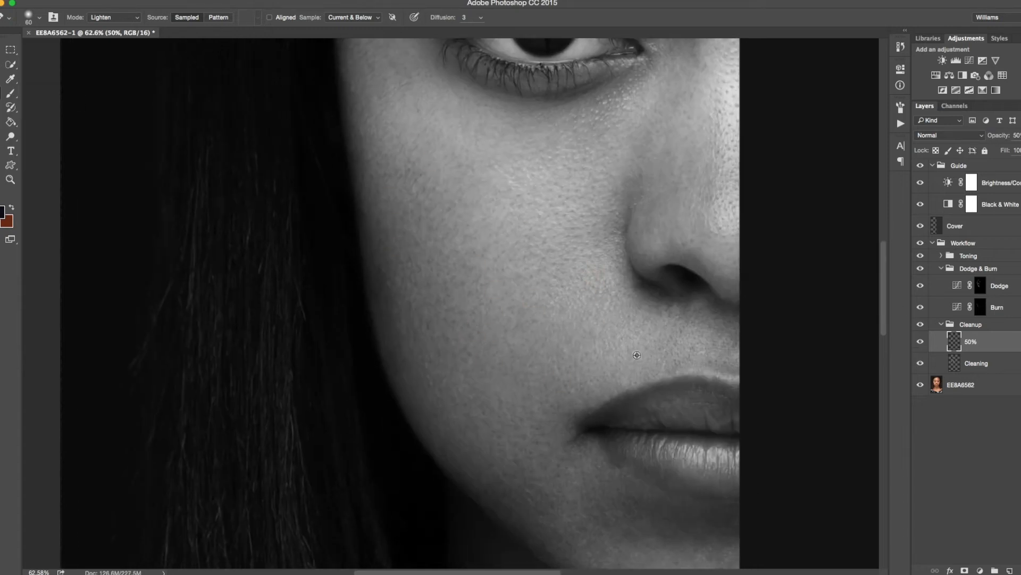
Heal remaining flaws on the lower cheek, around the mouth and beside the nose on the 50% layer
{"action": "left_click", "coordinate": [482, 410]}
{"action": "left_click_drag", "start_coordinate": [516, 463], "coordinate": [477, 350]}
{"action": "left_click", "coordinate": [504, 371]}
{"action": "left_click", "coordinate": [601, 409], "text": "alt"}
{"action": "left_click", "coordinate": [612, 456]}
{"action": "left_click_drag", "start_coordinate": [553, 266], "coordinate": [558, 424]}
{"action": "left_click", "coordinate": [419, 177]}
{"action": "left_click", "coordinate": [688, 208], "text": "alt"}
{"action": "left_click", "coordinate": [633, 191]}
{"action": "scroll", "coordinate": [621, 209], "scroll_direction": "down", "scroll_amount": 2}
{"action": "mouse_move", "coordinate": [655, 253]}
{"action": "left_mouse_down"}
{"action": "mouse_move", "coordinate": [650, 410]}
{"action": "mouse_move", "coordinate": [631, 423]}
{"action": "left_mouse_up"}
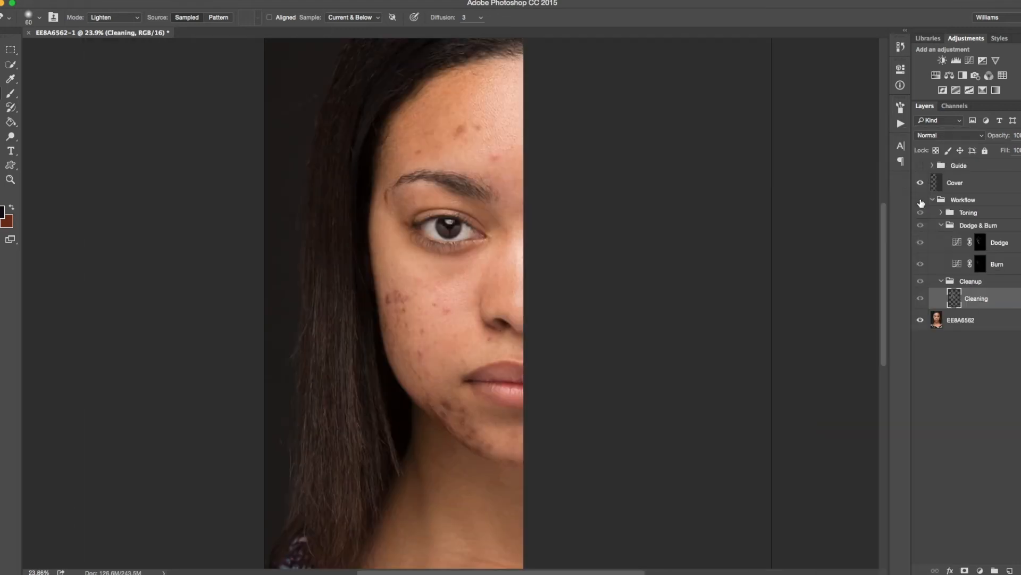
Lighten dark patches along the jaw on the Dodge mask, increasing the brush size to 50
{"action": "left_click", "coordinate": [980, 242]}
{"action": "key", "text": "b"}
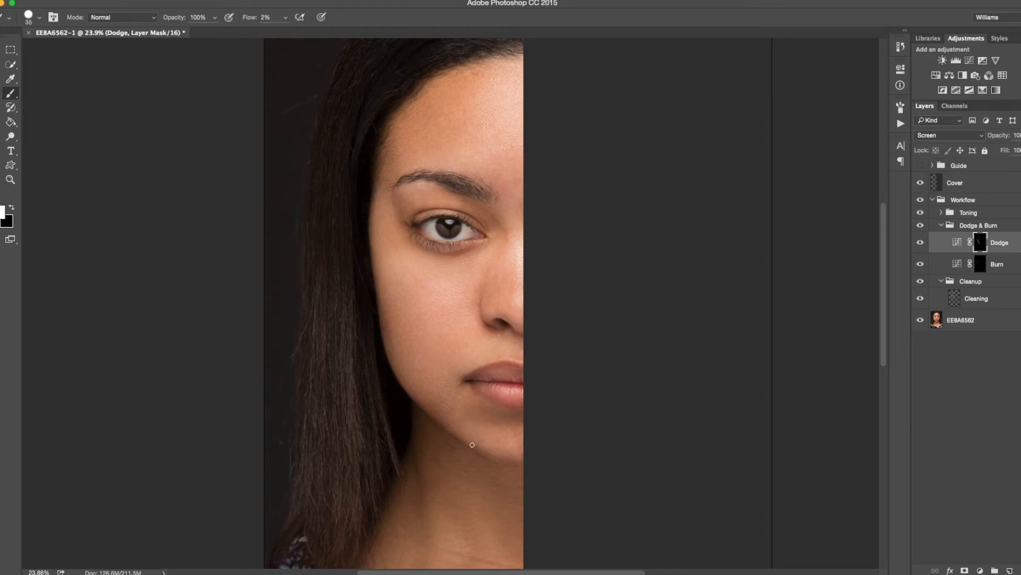
{"action": "key", "text": "bracketright"}
{"action": "key", "text": "bracketleft"}
{"action": "key", "text": "bracketright"}
{"action": "key", "text": "bracketright"}
{"action": "key", "text": "bracketright"}
Compare the portrait before and after retouching by repeatedly hiding and showing the Workflow group
{"action": "left_click", "coordinate": [920, 200]}
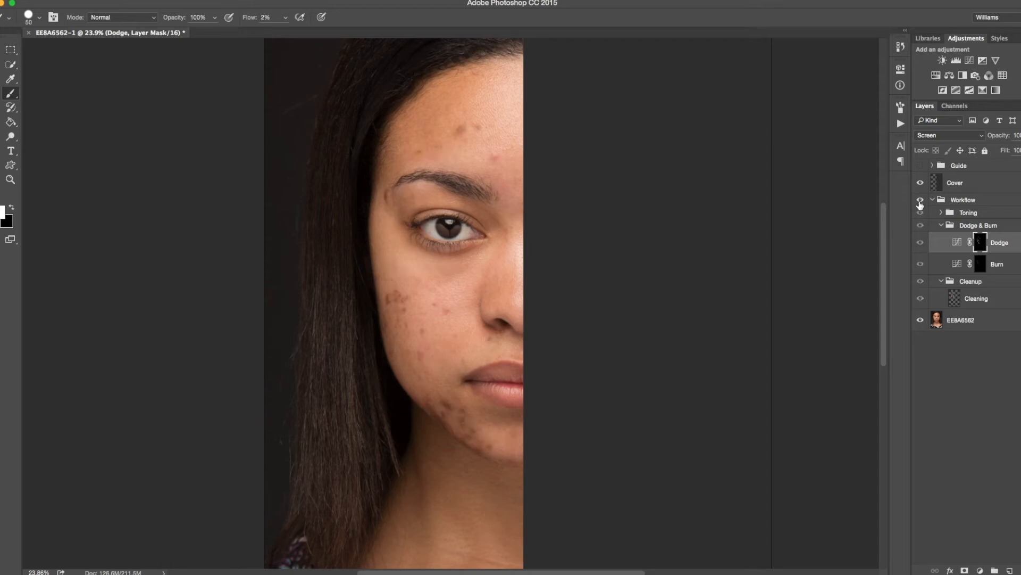
{"action": "left_click", "coordinate": [920, 201]}
{"action": "left_click", "coordinate": [920, 201]}
{"action": "left_click", "coordinate": [921, 200]}
{"action": "left_click", "coordinate": [921, 201]}
{"action": "left_click", "coordinate": [920, 200]}
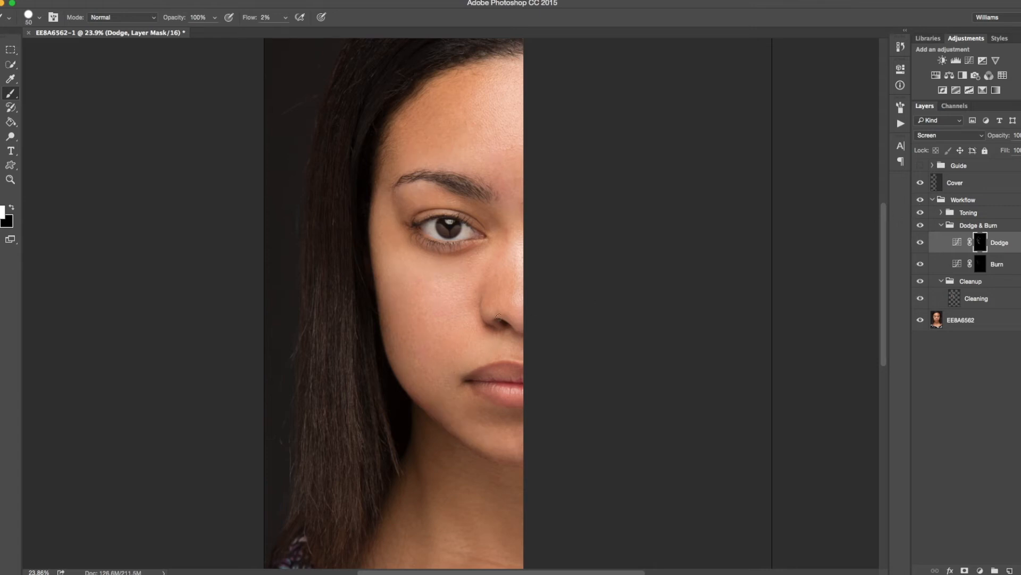
{"action": "left_click", "coordinate": [922, 204]}
{"action": "left_click", "coordinate": [921, 203]}
{"action": "left_click", "coordinate": [921, 203]}
{"action": "left_click", "coordinate": [921, 203]}
{"action": "left_click", "coordinate": [921, 201]}
{"action": "left_click", "coordinate": [921, 201]}
{"action": "left_click", "coordinate": [921, 201]}
{"action": "left_click", "coordinate": [921, 201]}
Darken bright patches on the cheek on the Burn mask with progressively smaller brush sizes
{"action": "left_click", "coordinate": [982, 264]}
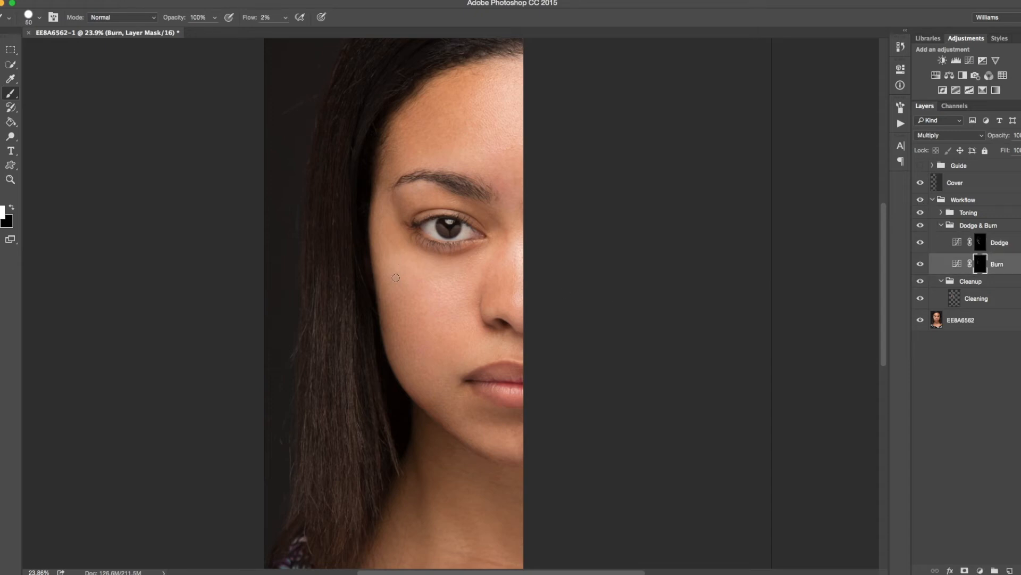
{"action": "key", "text": "bracketleft"}
{"action": "key", "text": "bracketleft"}
{"action": "key", "text": "bracketleft"}
{"action": "key", "text": "bracketleft"}
Show the Guide group and hide its Brightness/Contrast adjustment so that only Black & White applies
{"action": "left_click", "coordinate": [920, 166]}
{"action": "left_click", "coordinate": [932, 166]}
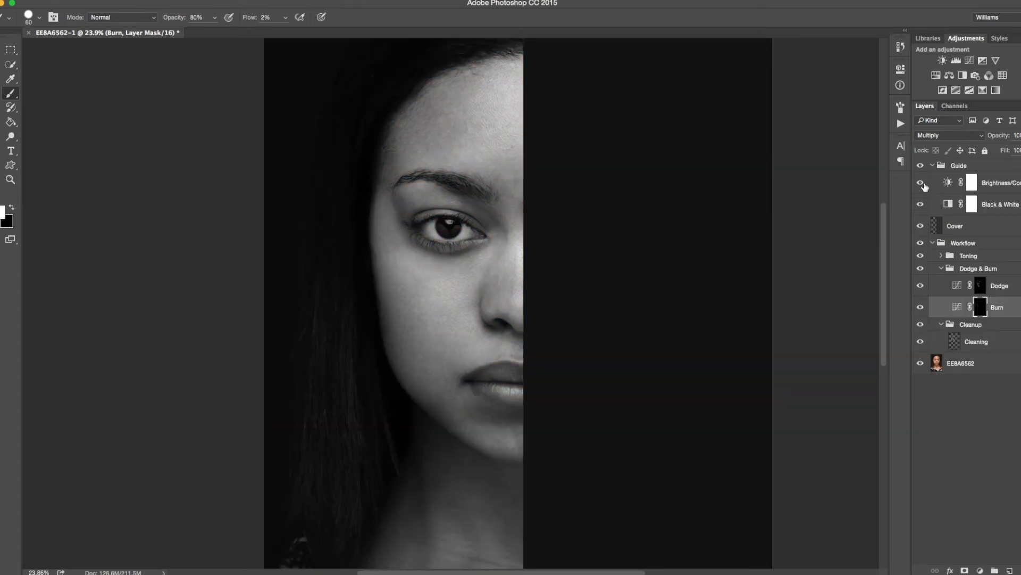
{"action": "left_click", "coordinate": [921, 186]}
{"action": "left_click", "coordinate": [932, 165]}
{"action": "left_click", "coordinate": [921, 166]}
{"action": "left_click", "coordinate": [921, 166]}
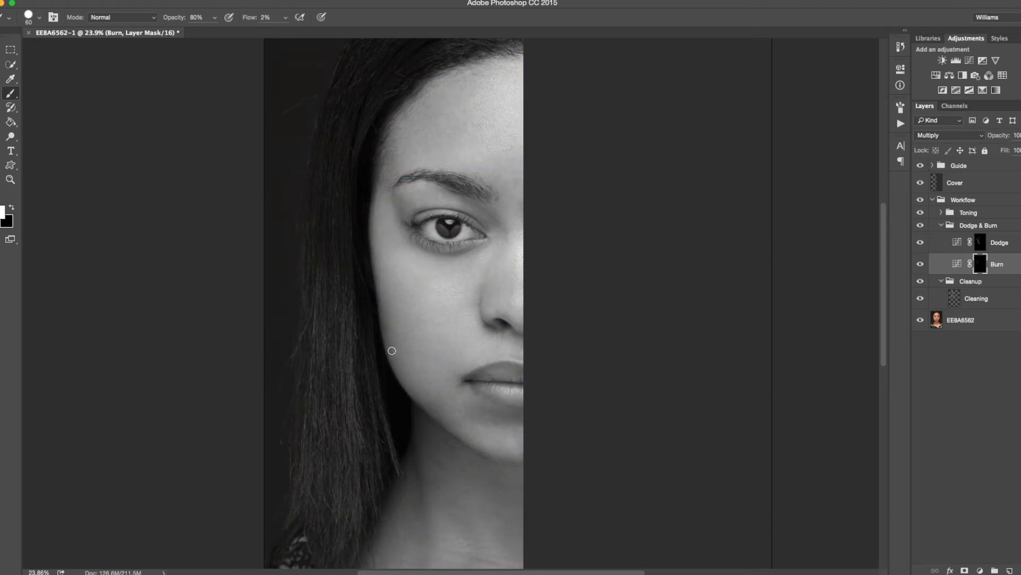
Examine the overall retouch in black and white by toggling the Workflow group's visibility
{"action": "left_click", "coordinate": [921, 202]}
{"action": "left_click", "coordinate": [921, 201]}
{"action": "left_click", "coordinate": [921, 201]}
{"action": "left_click", "coordinate": [920, 201]}
{"action": "left_click", "coordinate": [922, 202]}
{"action": "left_click", "coordinate": [922, 201]}
{"action": "left_click", "coordinate": [922, 201]}
{"action": "left_click", "coordinate": [922, 202]}
Examine how dodging and burning alone changes the skin by toggling the Dodge & Burn group's visibility
{"action": "left_click", "coordinate": [922, 225]}
{"action": "left_click", "coordinate": [922, 225]}
{"action": "left_click", "coordinate": [923, 226]}
{"action": "left_click", "coordinate": [923, 226]}
{"action": "left_click", "coordinate": [924, 226]}
{"action": "left_click", "coordinate": [923, 225]}
{"action": "left_click", "coordinate": [924, 226]}
{"action": "left_click", "coordinate": [923, 226]}
Lighten broader dark areas of the face on the Dodge mask, increasing the brush size to 90
{"action": "left_click", "coordinate": [980, 243]}
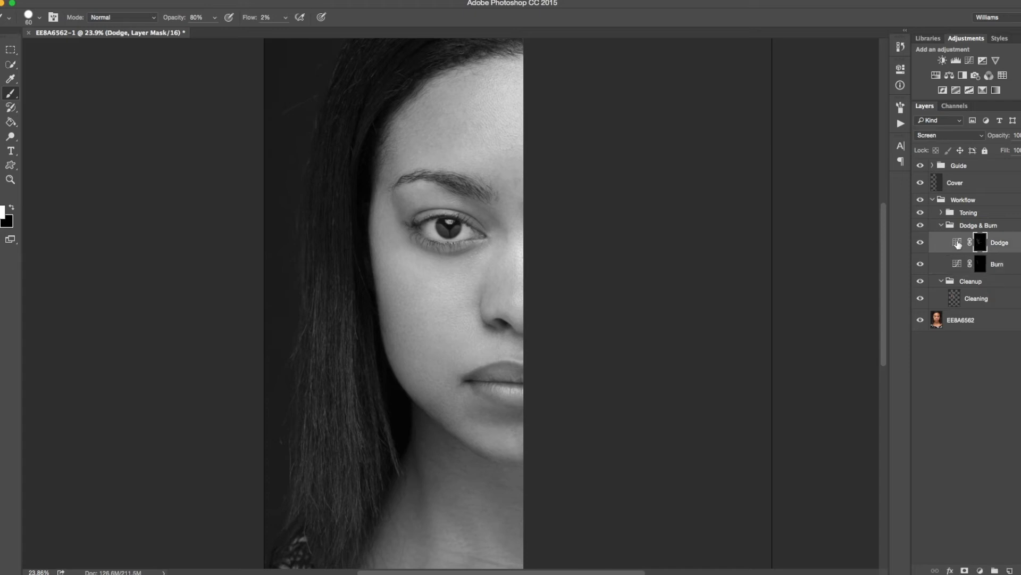
{"action": "left_click", "coordinate": [920, 226]}
{"action": "left_click", "coordinate": [920, 226]}
{"action": "key", "text": "bracketright"}
{"action": "key", "text": "bracketleft"}
{"action": "key", "text": "bracketright"}
{"action": "key", "text": "bracketright"}
Check the broader dodging by hiding and showing the Dodge & Burn group
{"action": "left_click", "coordinate": [935, 227]}
{"action": "left_click", "coordinate": [921, 226]}
{"action": "left_click", "coordinate": [920, 225]}
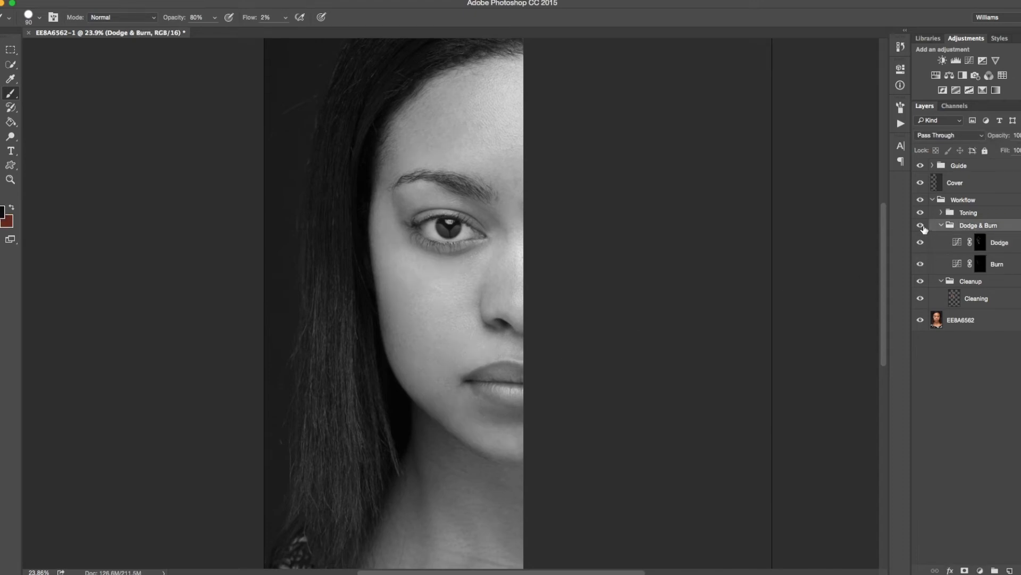
Activate the Burn mask and compare the face with the Workflow group hidden and shown
{"action": "left_click", "coordinate": [980, 264]}
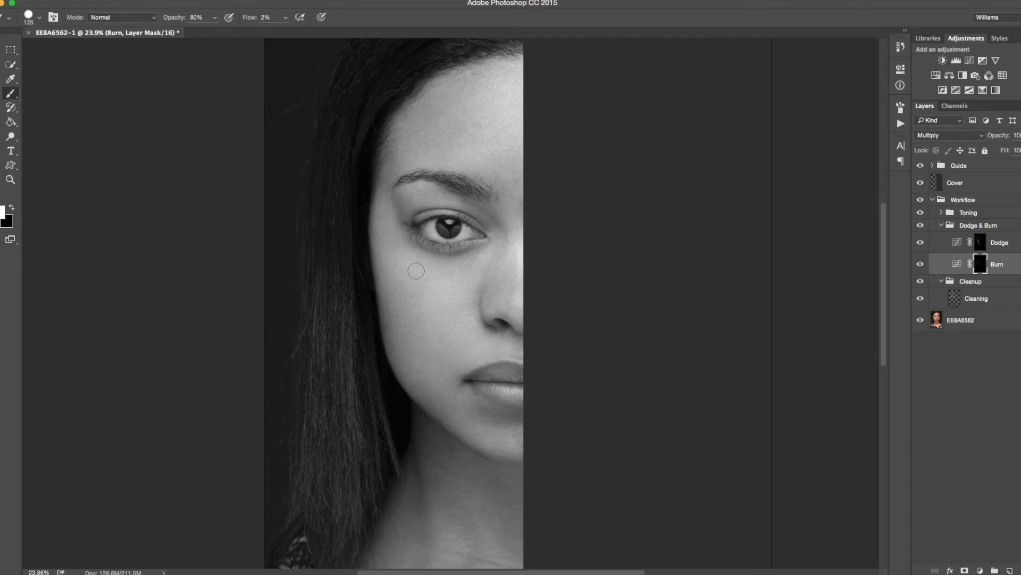
{"action": "left_click", "coordinate": [921, 199]}
{"action": "left_click", "coordinate": [921, 199]}
{"action": "left_click", "coordinate": [921, 199]}
{"action": "left_click", "coordinate": [921, 199]}
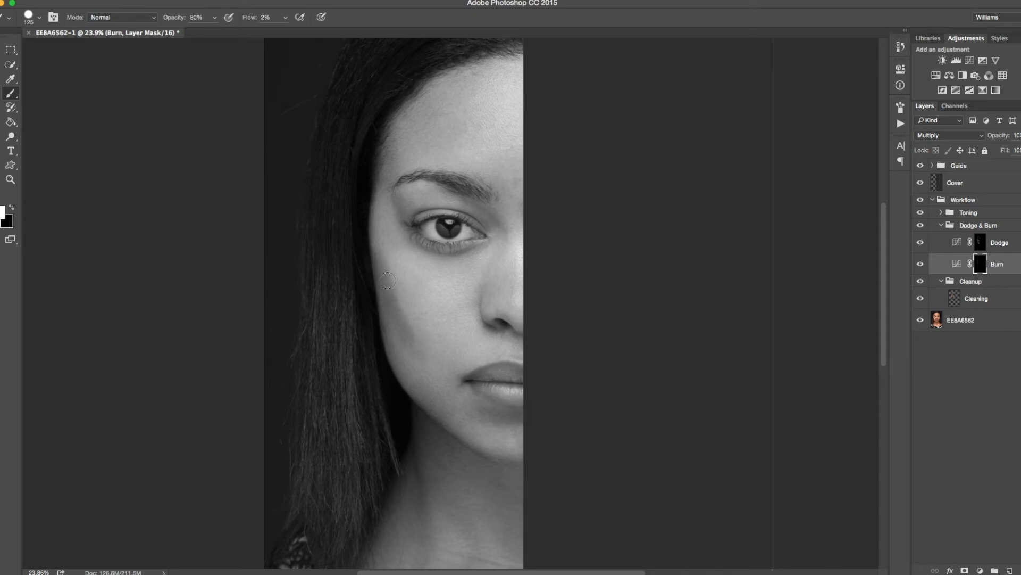
Try to paint a dark contour along the outer cheek on the Burn mask with a brush size of 125
{"action": "mouse_move", "coordinate": [393, 300]}
{"action": "left_mouse_down"}
{"action": "mouse_move", "coordinate": [422, 346]}
{"action": "mouse_move", "coordinate": [375, 239]}
{"action": "left_mouse_up"}
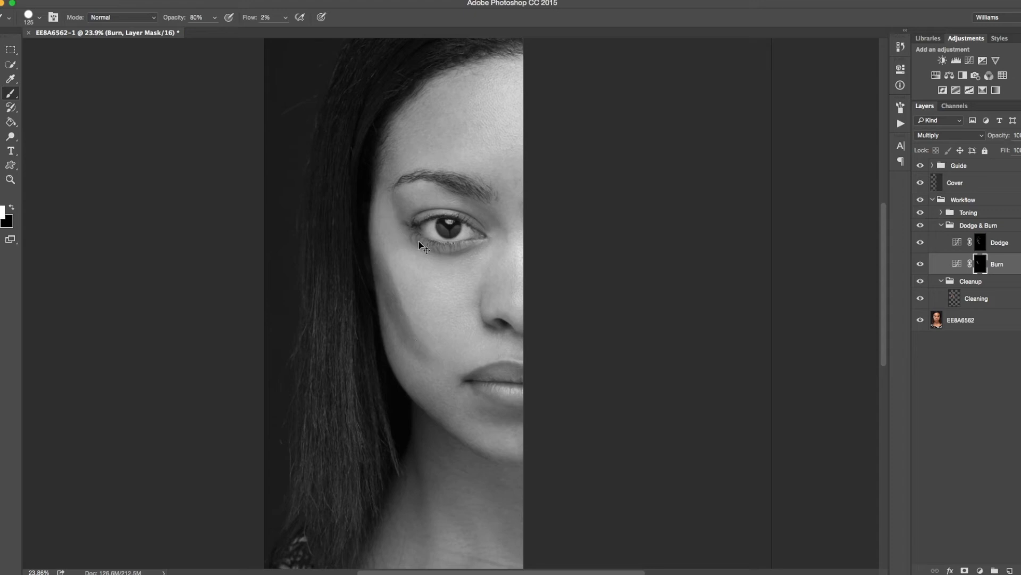
{"action": "key", "text": "ctrl+z"}
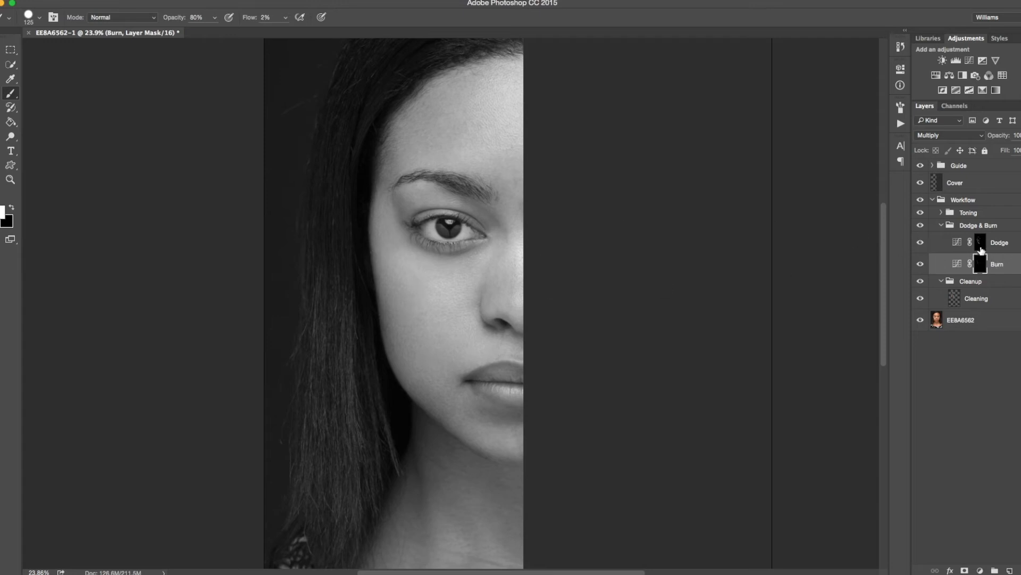
Lighten remaining dark patches on the Dodge mask, checking the Dodge & Burn group's effect and reducing the brush size to 50
{"action": "left_click", "coordinate": [979, 248]}
{"action": "left_click", "coordinate": [922, 226]}
{"action": "left_click", "coordinate": [922, 225]}
{"action": "left_click", "coordinate": [922, 225]}
{"action": "left_click", "coordinate": [921, 227]}
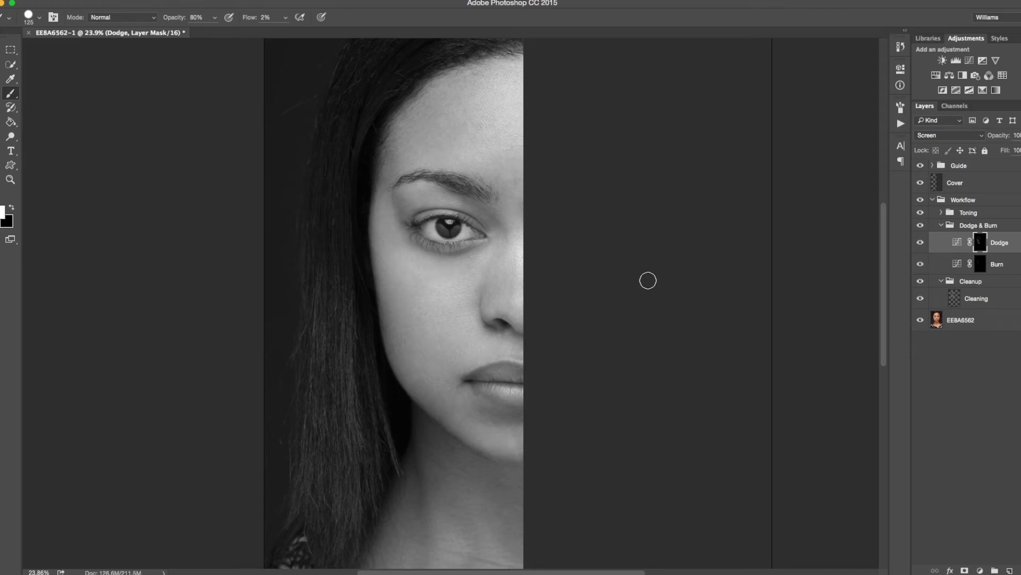
{"action": "key", "text": "bracketleft"}
{"action": "key", "text": "bracketleft"}
{"action": "key", "text": "bracketleft"}
{"action": "key", "text": "bracketleft"}
{"action": "key", "text": "bracketleft"}
{"action": "key", "text": "bracketleft"}
{"action": "key", "text": "bracketleft"}
Compare the skin's evenness with and without dodging and burning by repeatedly toggling the Dodge & Burn group
{"action": "left_click", "coordinate": [920, 226]}
{"action": "left_click", "coordinate": [920, 226]}
{"action": "left_click", "coordinate": [920, 226]}
{"action": "left_click", "coordinate": [920, 226]}
{"action": "left_click", "coordinate": [919, 226]}
{"action": "left_click", "coordinate": [919, 227]}
{"action": "left_click", "coordinate": [918, 227]}
{"action": "left_click", "coordinate": [922, 226]}
{"action": "left_click", "coordinate": [922, 226]}
{"action": "left_click", "coordinate": [922, 226]}
{"action": "left_click", "coordinate": [922, 227]}
{"action": "left_click", "coordinate": [922, 227]}
{"action": "left_click", "coordinate": [923, 227]}
Turn on the Guide group's Brightness/Contrast adjustment and check the Dodge & Burn group's effect at higher contrast
{"action": "left_click", "coordinate": [932, 165]}
{"action": "left_click", "coordinate": [922, 183]}
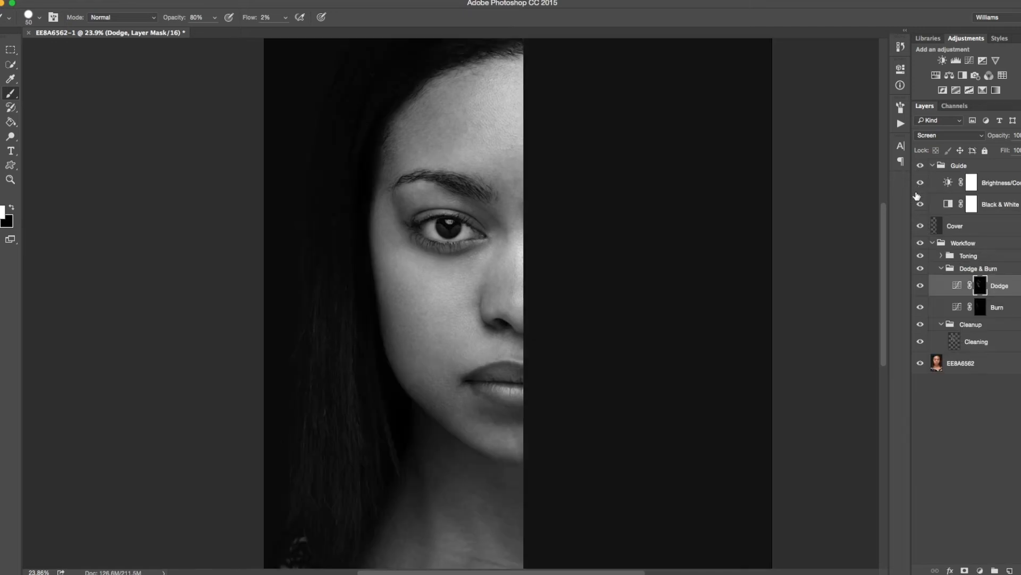
{"action": "left_click", "coordinate": [921, 270]}
{"action": "left_click", "coordinate": [921, 270]}
Refine the dark spots on the face on the Dodge mask with varying brush sizes
{"action": "key", "text": "bracketright"}
{"action": "key", "text": "bracketleft"}
{"action": "key", "text": "bracketleft"}
{"action": "key", "text": "bracketleft"}
{"action": "key", "text": "bracketleft"}
Add a second Brightness/Contrast adjustment to the Guide group with contrast at 100 and brightness lowered to about -60
{"action": "double_click", "coordinate": [948, 182]}
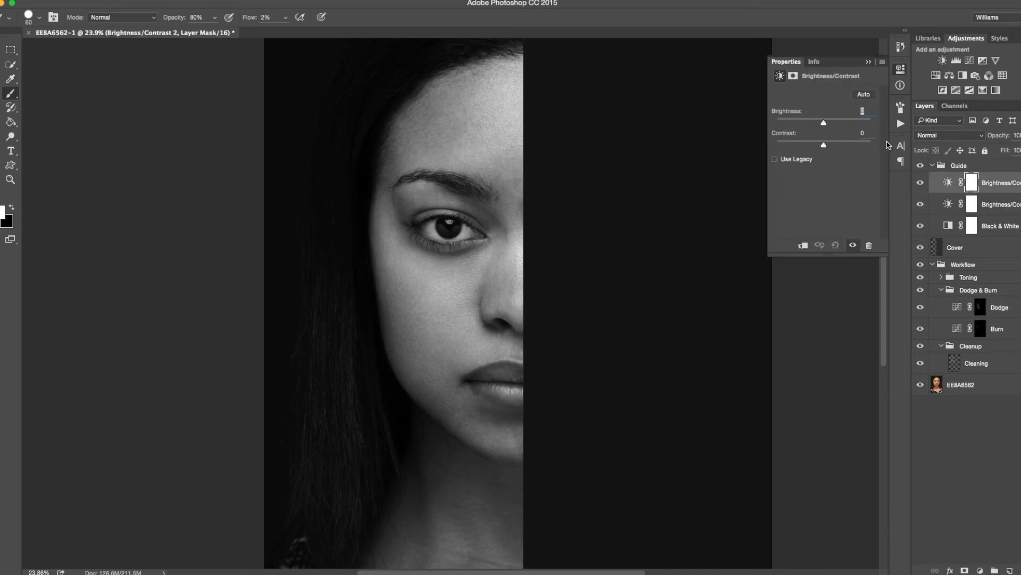
{"action": "left_click_drag", "start_coordinate": [867, 143], "coordinate": [896, 143]}
{"action": "left_click_drag", "start_coordinate": [824, 123], "coordinate": [807, 126]}
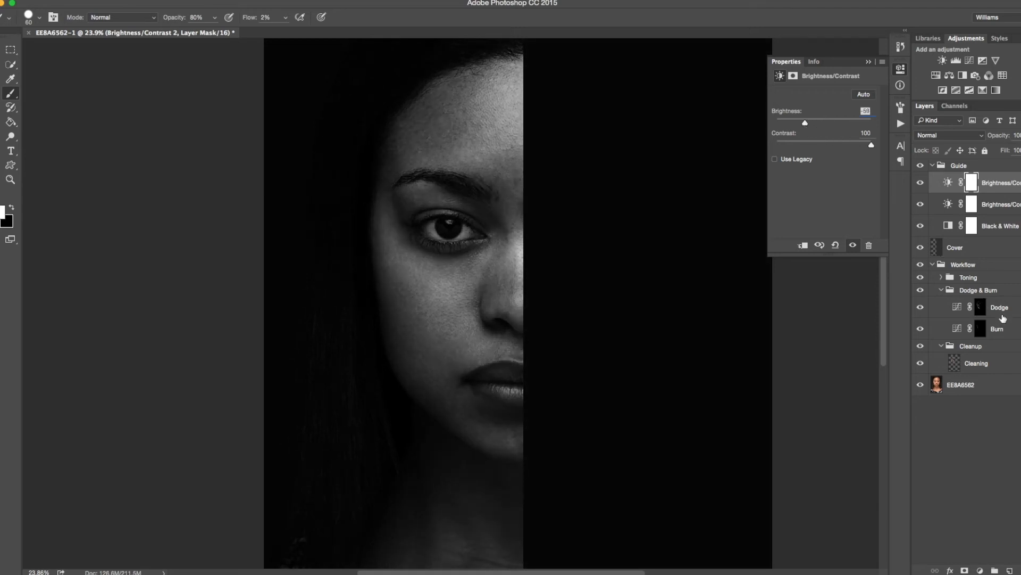
Lighten the remaining dark patches on the face on the Dodge mask at 2% flow, varying the brush size to suit each area
{"action": "left_click", "coordinate": [980, 307]}
{"action": "key", "text": "bracketleft"}
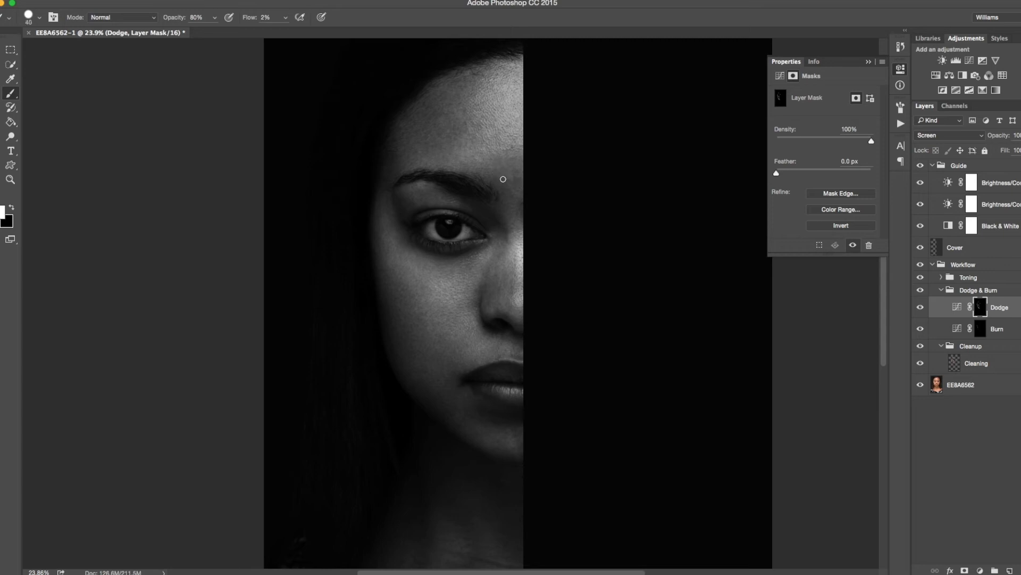
{"action": "key", "text": "bracketright"}
{"action": "key", "text": "bracketleft"}
{"action": "key", "text": "bracketright"}
{"action": "key", "text": "bracketright"}
{"action": "key", "text": "bracketright"}
{"action": "key", "text": "bracketright"}
{"action": "key", "text": "bracketright"}
{"action": "key", "text": "bracketright"}
{"action": "key", "text": "bracketleft"}
{"action": "key", "text": "bracketleft"}
{"action": "key", "text": "bracketleft"}
{"action": "key", "text": "bracketleft"}
{"action": "key", "text": "bracketleft"}
{"action": "key", "text": "bracketright"}
{"action": "key", "text": "bracketright"}
{"action": "key", "text": "bracketright"}
{"action": "key", "text": "bracketright"}
{"action": "key", "text": "bracketleft"}
{"action": "key", "text": "bracketright"}
{"action": "key", "text": "bracketright"}
{"action": "key", "text": "bracketright"}
{"action": "key", "text": "bracketleft"}
{"action": "key", "text": "bracketleft"}
{"action": "key", "text": "bracketleft"}
{"action": "key", "text": "bracketleft"}
{"action": "key", "text": "bracketleft"}
{"action": "key", "text": "bracketleft"}
{"action": "key", "text": "bracketright"}
{"action": "key", "text": "bracketright"}
{"action": "key", "text": "bracketright"}
{"action": "key", "text": "bracketright"}
{"action": "key", "text": "bracketleft"}
{"action": "key", "text": "bracketleft"}
{"action": "key", "text": "bracketleft"}
{"action": "key", "text": "bracketright"}
{"action": "key", "text": "bracketright"}
{"action": "key", "text": "bracketright"}
{"action": "key", "text": "bracketright"}
{"action": "key", "text": "bracketright"}
{"action": "key", "text": "bracketright"}
{"action": "key", "text": "bracketright"}
{"action": "key", "text": "bracketright"}
{"action": "key", "text": "bracketleft"}
{"action": "key", "text": "bracketleft"}
{"action": "key", "text": "bracketleft"}
{"action": "key", "text": "bracketleft"}
{"action": "key", "text": "bracketleft"}
{"action": "key", "text": "bracketleft"}
{"action": "key", "text": "bracketleft"}
{"action": "key", "text": "bracketleft"}
{"action": "key", "text": "bracketright"}
{"action": "key", "text": "bracketright"}
{"action": "key", "text": "bracketright"}
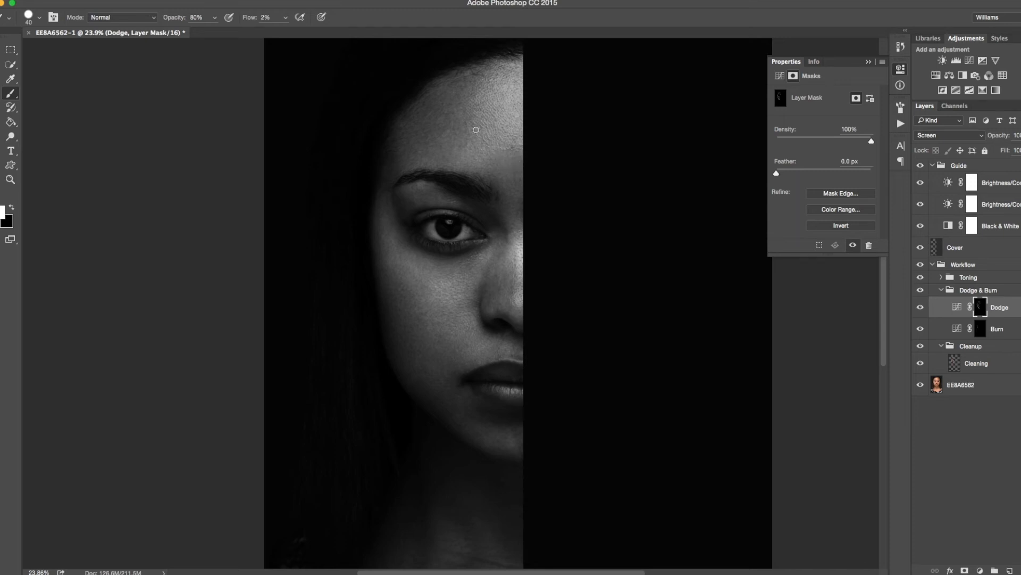
Compare the high-contrast face with and without the retouching by toggling the Workflow group's visibility
{"action": "left_click", "coordinate": [921, 265]}
{"action": "left_click", "coordinate": [921, 265]}
{"action": "left_click", "coordinate": [921, 265]}
{"action": "left_click", "coordinate": [920, 265]}
Darken the bright patches on the face on the Burn mask with varying brush sizes, checking against the hidden Workflow group
{"action": "left_click", "coordinate": [979, 331]}
{"action": "left_click", "coordinate": [925, 268]}
{"action": "left_click", "coordinate": [925, 267]}
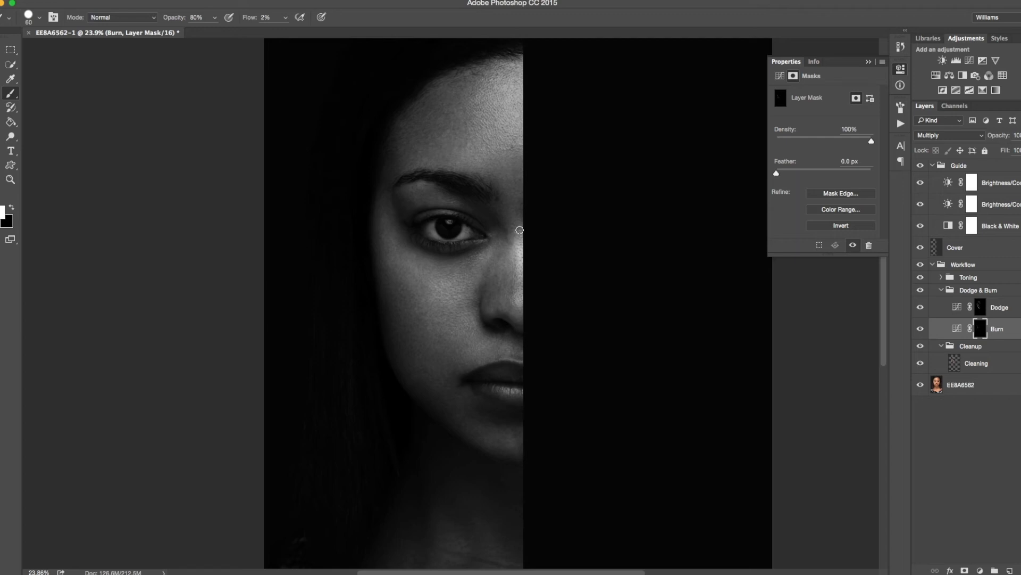
{"action": "left_click", "coordinate": [921, 264]}
{"action": "left_click", "coordinate": [921, 264]}
{"action": "key", "text": "bracketleft"}
{"action": "key", "text": "bracketleft"}
{"action": "key", "text": "bracketright"}
{"action": "key", "text": "bracketright"}
{"action": "key", "text": "bracketright"}
{"action": "key", "text": "bracketright"}
Touch up remaining bright spots on the Burn mask with a smaller brush, repeatedly comparing with and without the Workflow group
{"action": "left_click", "coordinate": [921, 265]}
{"action": "left_click", "coordinate": [920, 266]}
{"action": "left_click", "coordinate": [920, 265]}
{"action": "left_click", "coordinate": [920, 265]}
{"action": "key", "text": "bracketleft"}
{"action": "key", "text": "bracketright"}
{"action": "left_click", "coordinate": [920, 266]}
{"action": "left_click", "coordinate": [920, 266]}
{"action": "left_click", "coordinate": [920, 266]}
{"action": "left_click", "coordinate": [920, 266]}
{"action": "key", "text": "bracketleft"}
{"action": "key", "text": "bracketleft"}
{"action": "key", "text": "bracketleft"}
{"action": "key", "text": "bracketleft"}
Return to the Dodge mask and examine the tonal evenness by repeatedly toggling the whole Workflow group
{"action": "left_click", "coordinate": [982, 311]}
{"action": "left_click", "coordinate": [922, 268]}
{"action": "left_click", "coordinate": [921, 267]}
{"action": "left_click", "coordinate": [920, 267]}
{"action": "left_click", "coordinate": [920, 267]}
{"action": "left_click", "coordinate": [919, 267]}
{"action": "left_click", "coordinate": [918, 267]}
{"action": "left_click", "coordinate": [919, 267]}
{"action": "left_click", "coordinate": [919, 267]}
{"action": "left_click", "coordinate": [918, 267]}
{"action": "left_click", "coordinate": [918, 267]}
Brush skin color over the cheek on the duplicated Tone layer with an enlarged brush at 10% flow
{"action": "key", "text": "bracketright"}
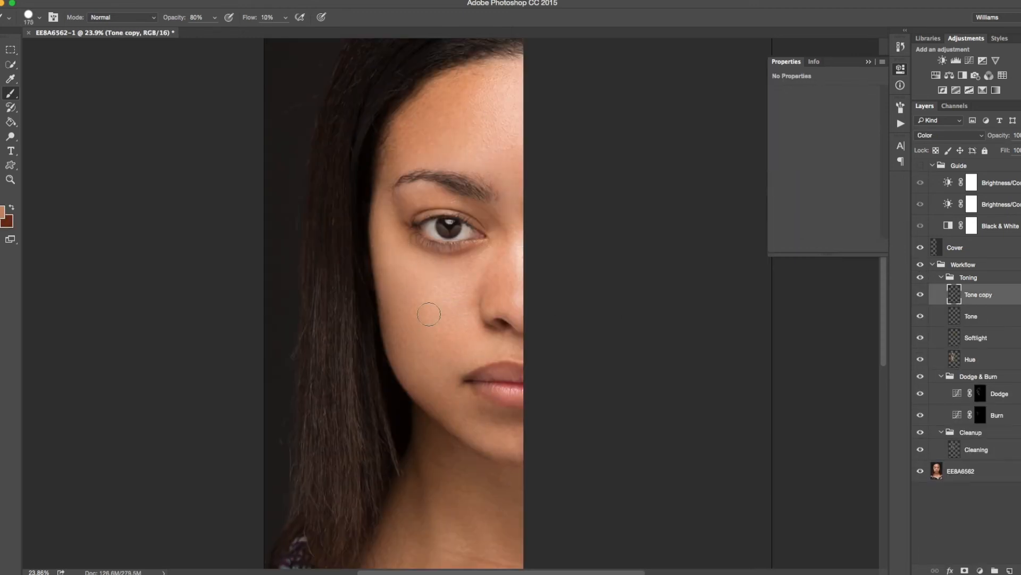
{"action": "key", "text": "bracketright"}
{"action": "key", "text": "bracketright"}
{"action": "key", "text": "bracketright"}
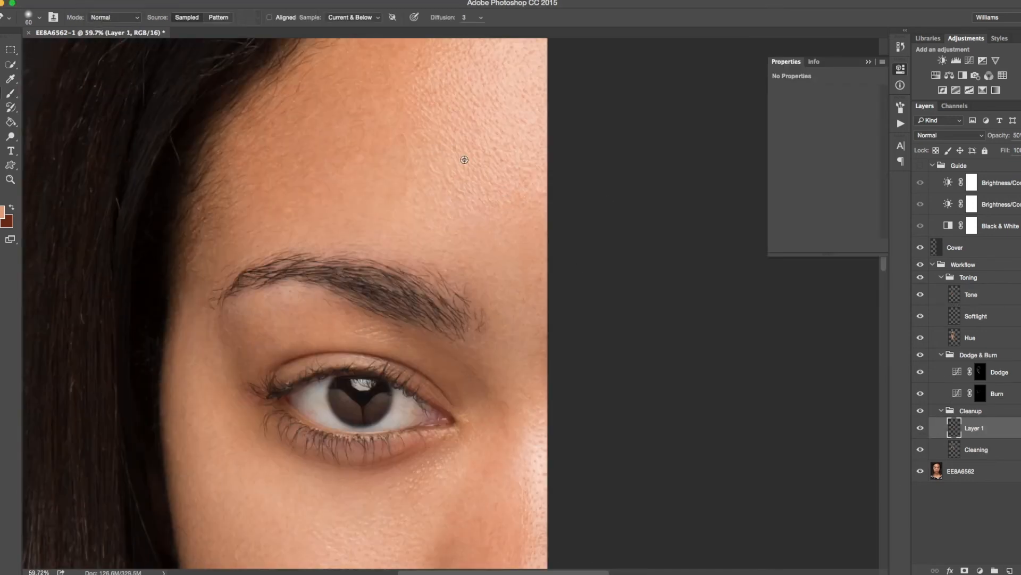
Heal the flaws below the eye and on the upper cheek on the new layer in the Cleanup group, using nearby skin samples
{"action": "scroll", "coordinate": [357, 169], "scroll_direction": "down", "scroll_amount": 10}
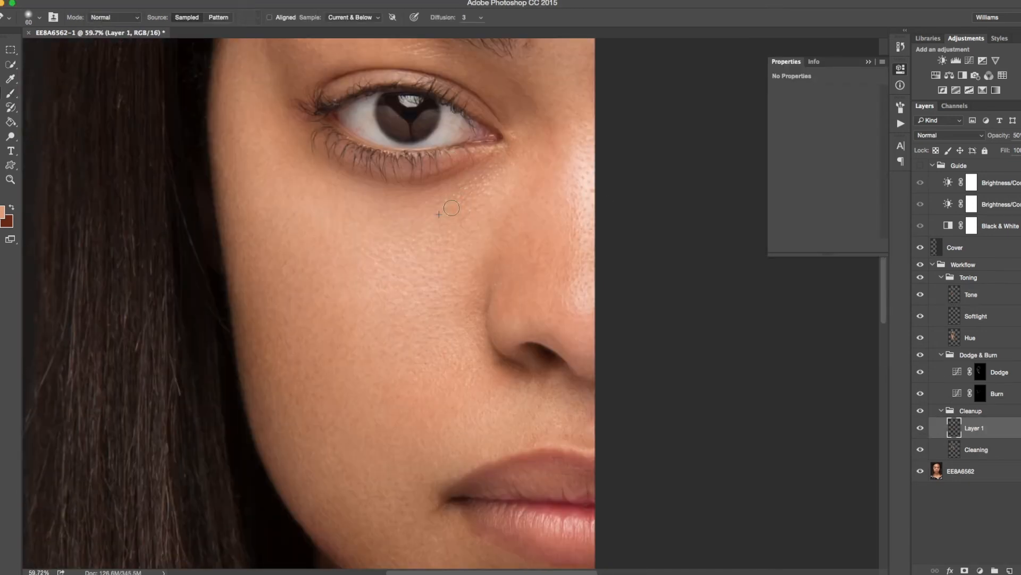
{"action": "left_click", "coordinate": [494, 211]}
{"action": "left_click", "coordinate": [481, 204], "text": "alt"}
{"action": "left_click", "coordinate": [485, 195]}
{"action": "left_click", "coordinate": [471, 206], "text": "alt"}
{"action": "left_click", "coordinate": [468, 192], "text": "alt"}
{"action": "left_click", "coordinate": [499, 274], "text": "alt"}
{"action": "left_click", "coordinate": [487, 282]}
{"action": "left_click", "coordinate": [439, 288]}
{"action": "left_click_drag", "start_coordinate": [389, 312], "coordinate": [407, 247]}
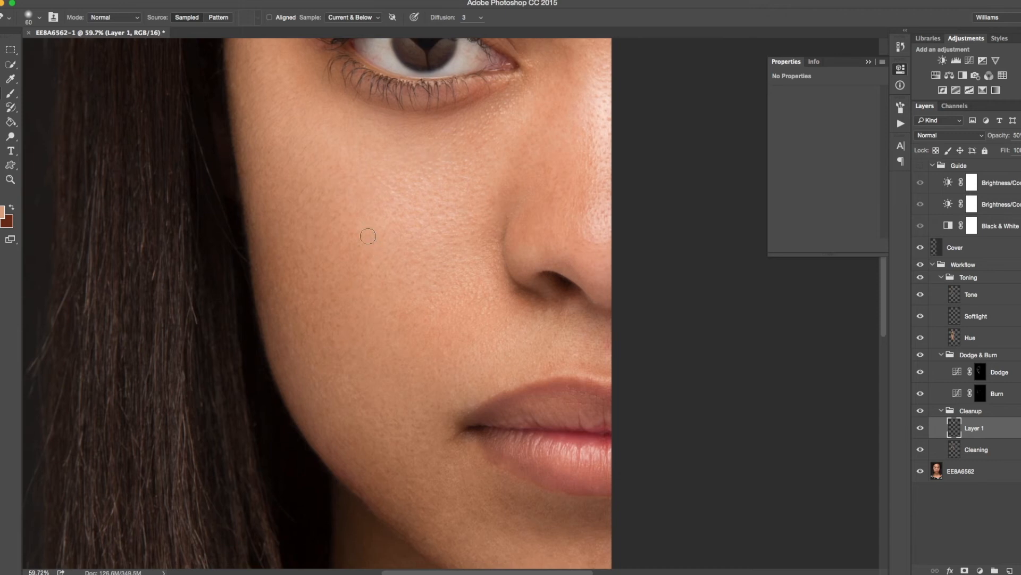
Heal the remaining flaws on the outer cheek, along the jaw and near the mouth with freshly sampled skin
{"action": "left_click", "coordinate": [357, 259], "text": "alt"}
{"action": "left_click", "coordinate": [352, 248]}
{"action": "left_click", "coordinate": [282, 303], "text": "alt"}
{"action": "left_click", "coordinate": [311, 301]}
{"action": "left_click", "coordinate": [346, 361], "text": "alt"}
{"action": "left_click_drag", "start_coordinate": [413, 492], "coordinate": [361, 350]}
{"action": "left_click", "coordinate": [495, 208], "text": "alt"}
{"action": "left_click", "coordinate": [340, 275]}
{"action": "left_click_drag", "start_coordinate": [431, 394], "coordinate": [462, 394]}
Merge the extra healing layer into the Cleaning layer and fit the whole image in view
{"action": "left_click", "coordinate": [1010, 570]}
{"action": "key", "text": "super+e"}
{"action": "key", "text": "super+alt+f"}
{"action": "key", "text": "Return"}
{"action": "key", "text": "super+0"}
{"action": "key", "text": "super+e"}
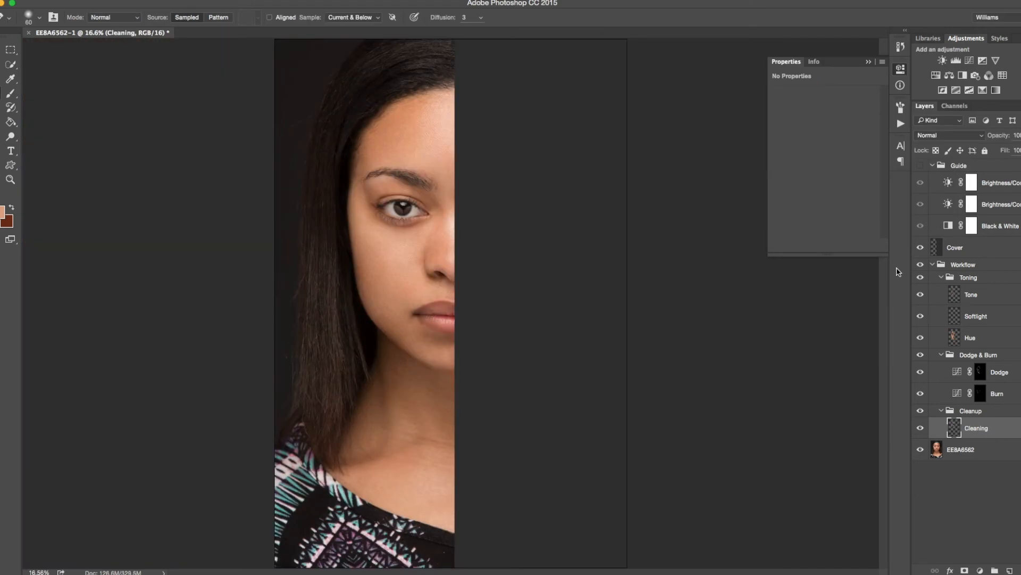
Compare the full color portrait before and after retouching by toggling the Workflow group's visibility
{"action": "key", "text": "o"}
{"action": "left_click", "coordinate": [933, 264]}
{"action": "left_click", "coordinate": [920, 265]}
{"action": "left_click", "coordinate": [919, 265]}
{"action": "left_click", "coordinate": [920, 265]}
{"action": "left_click", "coordinate": [920, 265]}
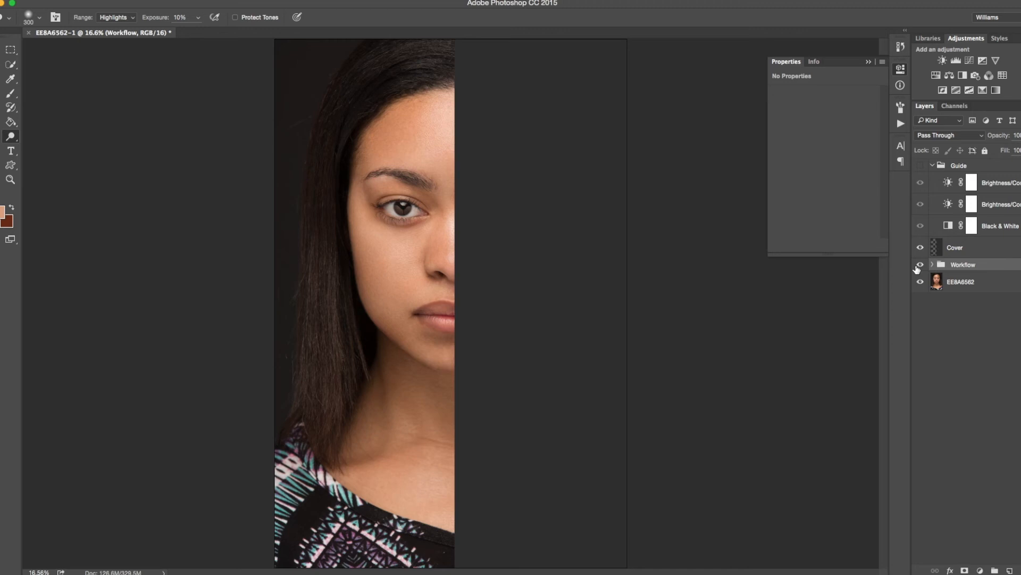
{"action": "left_click", "coordinate": [933, 265]}
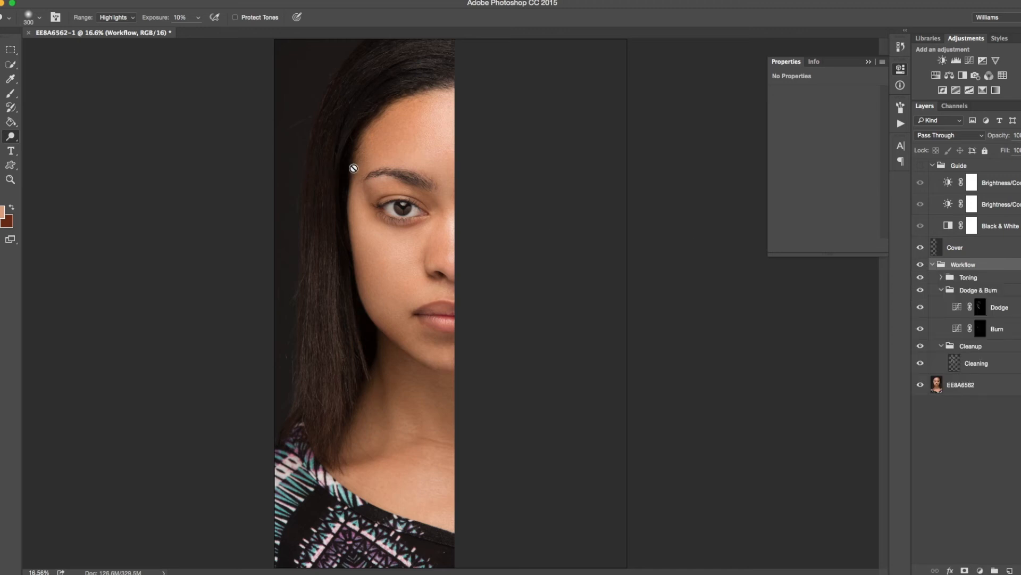
{"action": "left_click", "coordinate": [921, 266]}
{"action": "left_click", "coordinate": [920, 266]}
{"action": "left_click", "coordinate": [921, 266]}
{"action": "left_click", "coordinate": [921, 266]}
Show the Guide group without its upper Brightness/Contrast adjustment and ready the Burn mask for brushing around the eye at 2% flow
{"action": "mouse_move", "coordinate": [360, 149]}
{"action": "left_mouse_down"}
{"action": "mouse_move", "coordinate": [411, 220]}
{"action": "mouse_move", "coordinate": [478, 202]}
{"action": "left_mouse_up"}
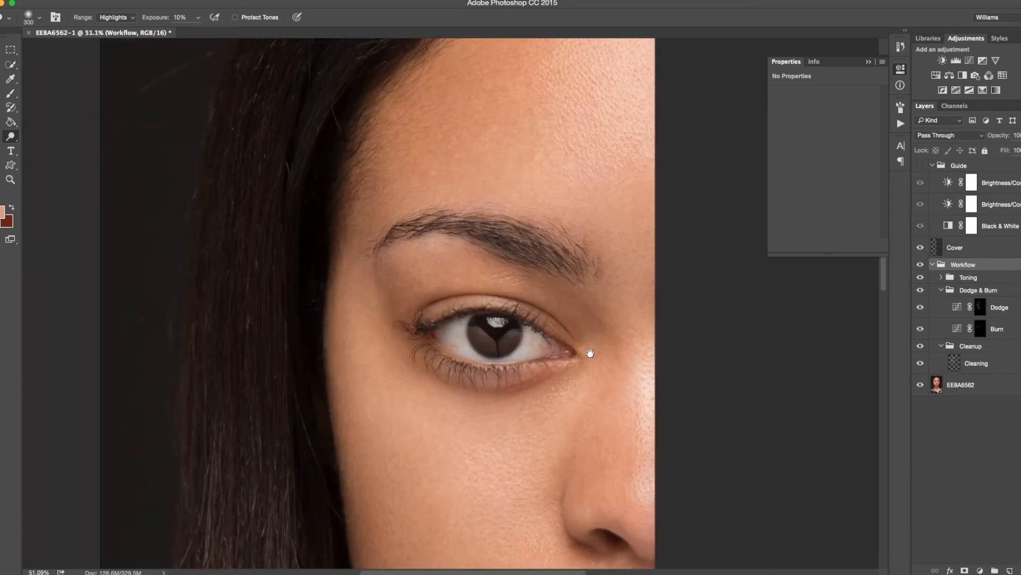
{"action": "left_click_drag", "start_coordinate": [590, 353], "coordinate": [595, 371]}
{"action": "left_click", "coordinate": [986, 327]}
{"action": "key", "text": "b"}
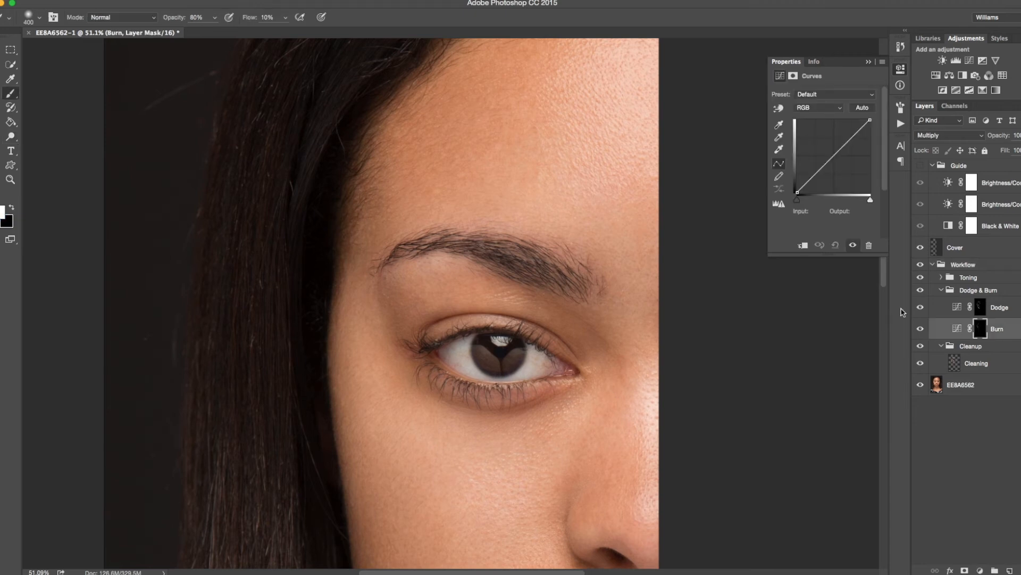
{"action": "key", "text": "F2"}
{"action": "left_click", "coordinate": [981, 335]}
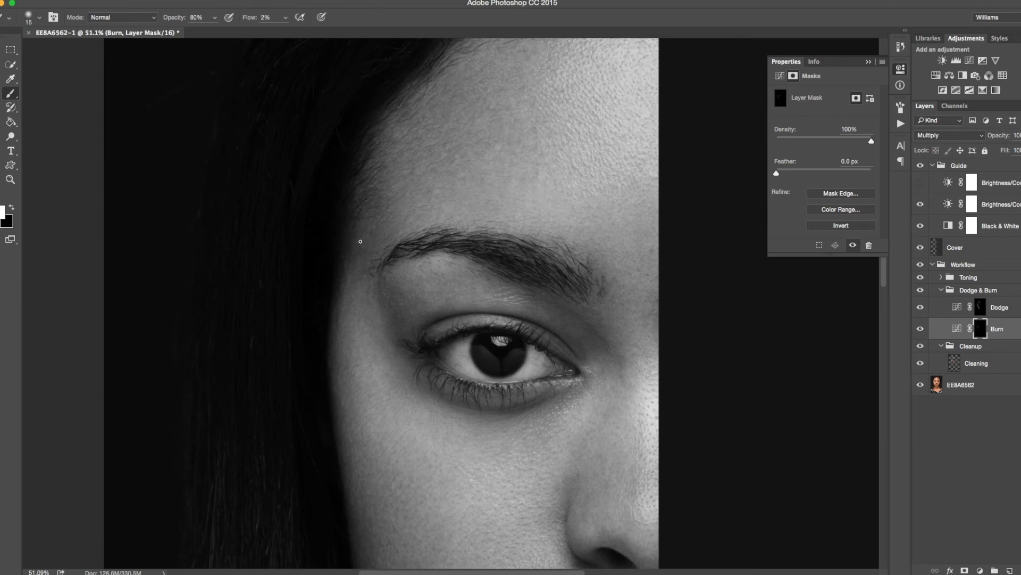
Burn the bright patches around the eye and forehead on the Burn mask, adapting the brush size to each patch
{"action": "key", "text": "bracketright"}
{"action": "key", "text": "bracketright"}
{"action": "key", "text": "bracketright"}
{"action": "key", "text": "bracketright"}
{"action": "key", "text": "bracketright"}
{"action": "key", "text": "bracketright"}
{"action": "key", "text": "bracketleft"}
{"action": "key", "text": "bracketleft"}
{"action": "key", "text": "bracketleft"}
{"action": "key", "text": "bracketright"}
{"action": "key", "text": "bracketright"}
{"action": "key", "text": "bracketright"}
{"action": "key", "text": "bracketright"}
{"action": "key", "text": "bracketright"}
{"action": "key", "text": "bracketright"}
{"action": "key", "text": "bracketright"}
{"action": "key", "text": "bracketright"}
{"action": "key", "text": "bracketright"}
{"action": "key", "text": "bracketright"}
{"action": "key", "text": "bracketright"}
{"action": "key", "text": "bracketright"}
{"action": "key", "text": "bracketright"}
Compare the black-and-white face before and after retouching by toggling the Workflow group's visibility
{"action": "left_click", "coordinate": [920, 265]}
{"action": "left_click", "coordinate": [919, 265]}
{"action": "left_click", "coordinate": [919, 265]}
{"action": "left_click", "coordinate": [920, 265]}
Burn further small bright patches on the upper face with a brush of about 25 px
{"action": "key", "text": "bracketleft"}
{"action": "key", "text": "bracketleft"}
{"action": "key", "text": "bracketleft"}
{"action": "key", "text": "bracketleft"}
{"action": "key", "text": "bracketleft"}
{"action": "key", "text": "bracketright"}
{"action": "key", "text": "bracketright"}
{"action": "key", "text": "bracketright"}
{"action": "scroll", "coordinate": [590, 144], "scroll_direction": "up", "scroll_amount": 3}
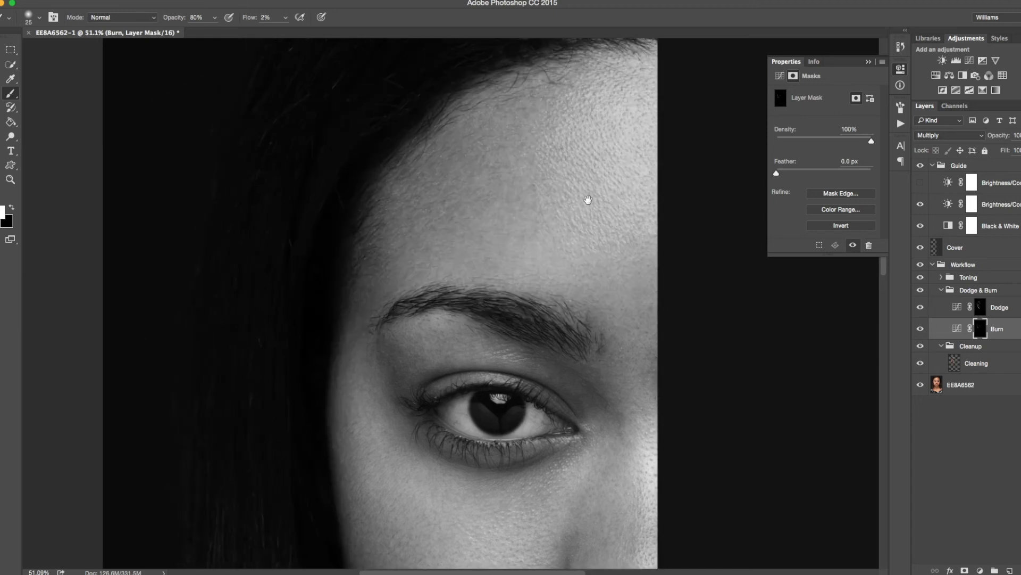
Collapse the mask properties and compare the forehead and eye area with and without the Workflow group
{"action": "left_click", "coordinate": [900, 68]}
{"action": "left_click", "coordinate": [921, 265]}
{"action": "left_click", "coordinate": [921, 264]}
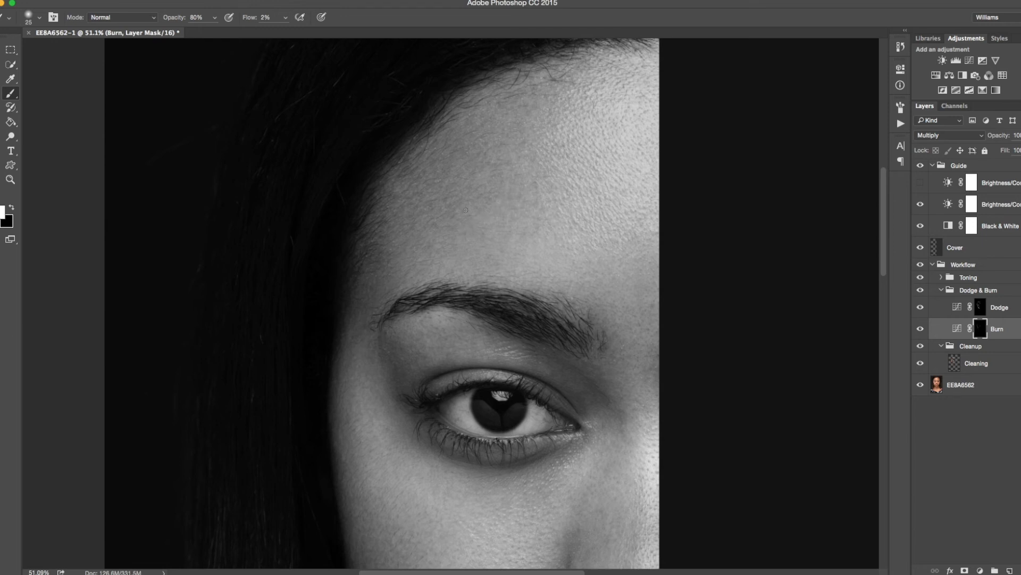
Dodge the dark patches on the upper face and cheek on the Dodge mask, using brush sizes around 30 px
{"action": "left_click", "coordinate": [981, 306]}
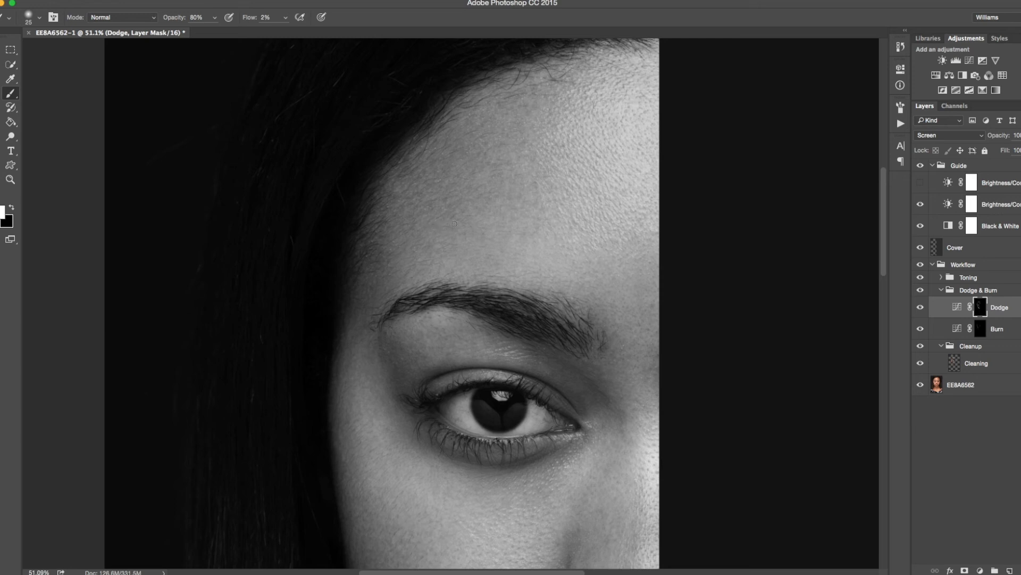
{"action": "key", "text": "bracketleft"}
{"action": "key", "text": "bracketleft"}
{"action": "key", "text": "bracketright"}
{"action": "key", "text": "bracketright"}
{"action": "key", "text": "bracketright"}
{"action": "key", "text": "bracketright"}
{"action": "scroll", "coordinate": [367, 226], "scroll_direction": "up", "scroll_amount": 5}
{"action": "scroll", "coordinate": [356, 324], "scroll_direction": "down", "scroll_amount": 5}
{"action": "scroll", "coordinate": [391, 234], "scroll_direction": "up", "scroll_amount": 3}
{"action": "key", "text": "bracketleft"}
{"action": "key", "text": "bracketleft"}
{"action": "key", "text": "bracketleft"}
{"action": "key", "text": "bracketleft"}
{"action": "key", "text": "bracketleft"}
{"action": "key", "text": "bracketright"}
{"action": "key", "text": "bracketright"}
{"action": "key", "text": "bracketright"}
{"action": "key", "text": "bracketright"}
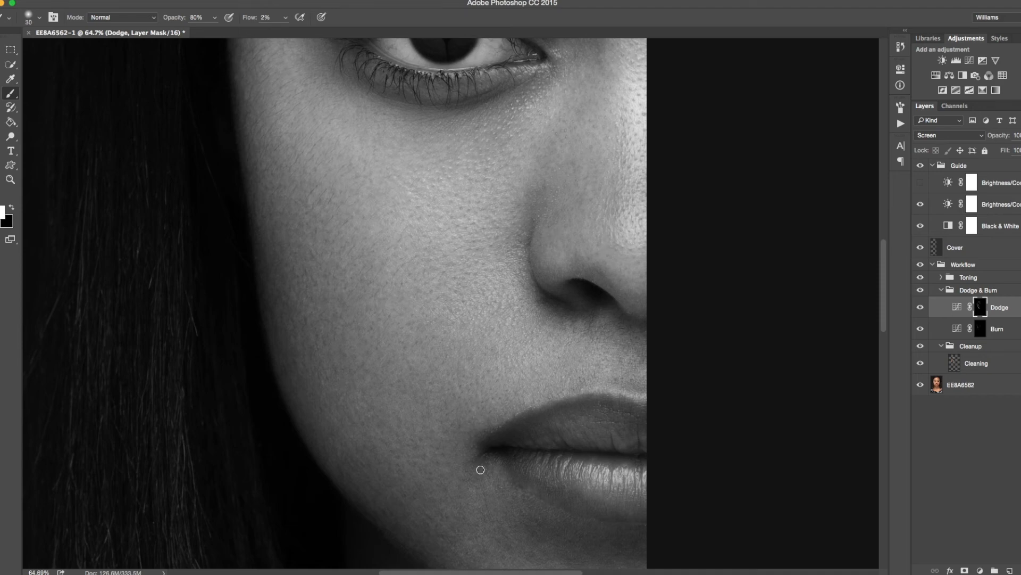
Burn the bright patches below the mouth corner on the Burn mask with a 20 px brush
{"action": "left_click_drag", "start_coordinate": [526, 485], "coordinate": [460, 323]}
{"action": "key", "text": "alt+bracketleft"}
{"action": "key", "text": "bracketleft"}
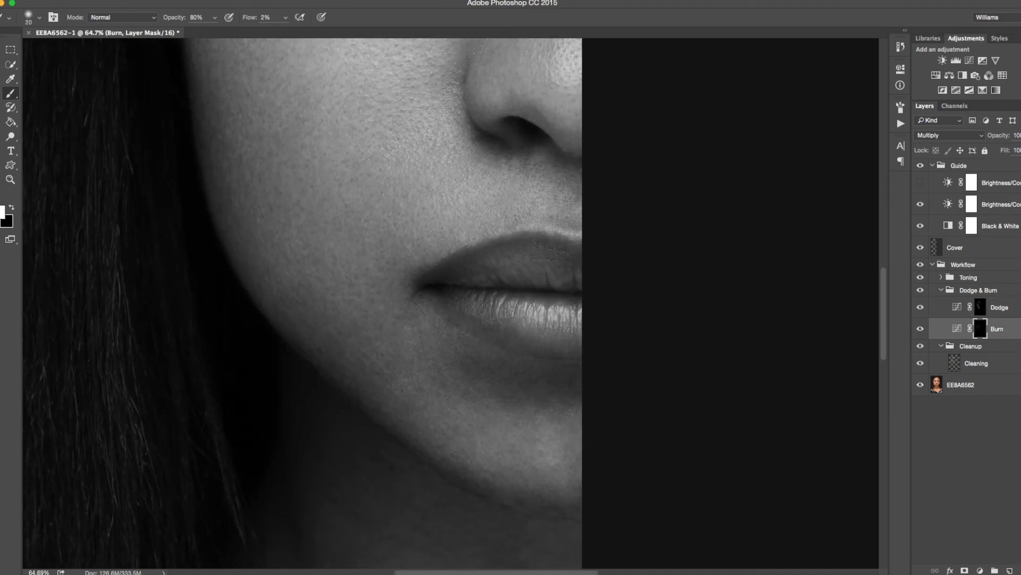
{"action": "left_click_drag", "start_coordinate": [396, 314], "coordinate": [503, 348]}
{"action": "left_click_drag", "start_coordinate": [625, 418], "coordinate": [464, 307]}
Dodge the dark patches on the chin and lower jaw on the Dodge mask with brush sizes up to about 50 px
{"action": "key", "text": "alt+bracketright"}
{"action": "key", "text": "bracketright"}
{"action": "key", "text": "bracketright"}
{"action": "key", "text": "bracketright"}
{"action": "key", "text": "bracketright"}
{"action": "key", "text": "bracketright"}
{"action": "key", "text": "bracketright"}
{"action": "key", "text": "bracketright"}
{"action": "key", "text": "bracketleft"}
{"action": "key", "text": "bracketleft"}
{"action": "key", "text": "bracketleft"}
{"action": "key", "text": "bracketleft"}
{"action": "key", "text": "bracketleft"}
{"action": "key", "text": "bracketleft"}
{"action": "key", "text": "bracketleft"}
{"action": "mouse_move", "coordinate": [431, 390]}
{"action": "left_mouse_down"}
{"action": "mouse_move", "coordinate": [472, 385]}
{"action": "mouse_move", "coordinate": [469, 418]}
{"action": "left_mouse_up"}
{"action": "key", "text": "bracketleft"}
{"action": "key", "text": "bracketleft"}
{"action": "scroll", "coordinate": [480, 339], "scroll_direction": "up", "scroll_amount": 1}
{"action": "scroll", "coordinate": [480, 339], "scroll_direction": "up", "scroll_amount": 2}
{"action": "key", "text": "bracketright"}
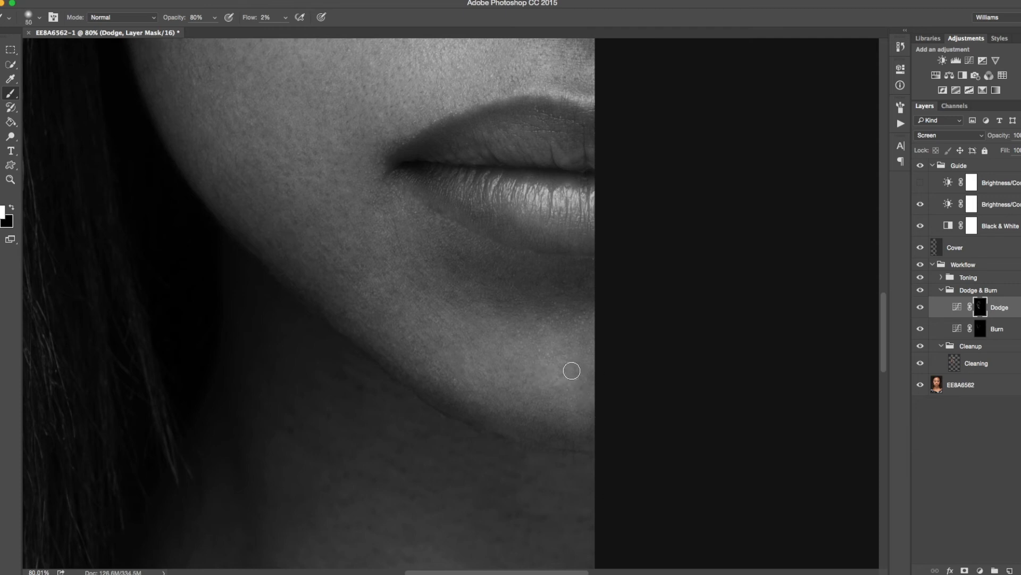
Burn the small bright spots between the mouth corner and jaw on the Burn mask with a brush of about 15 px
{"action": "key", "text": "bracketleft"}
{"action": "key", "text": "alt+bracketleft"}
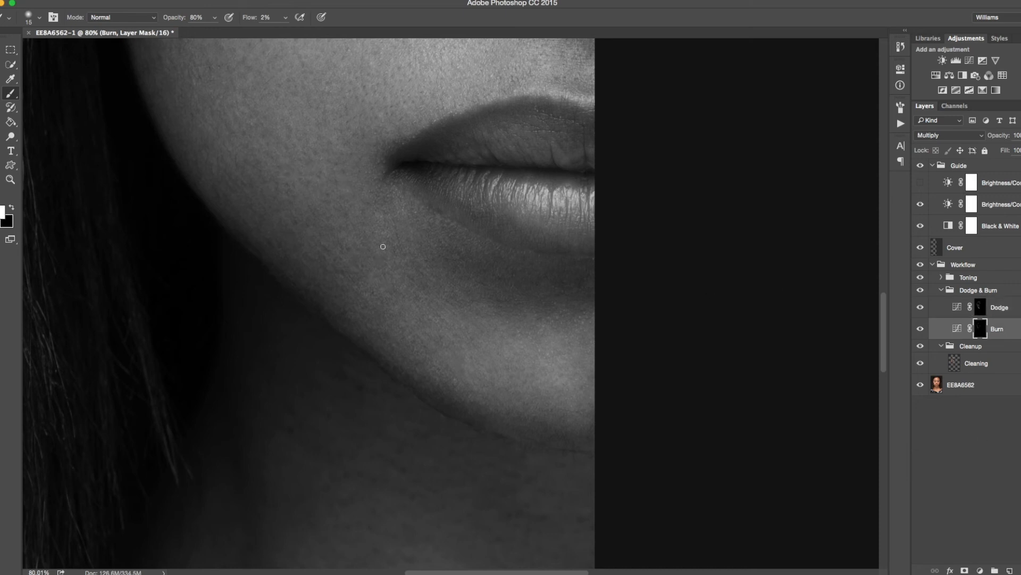
{"action": "key", "text": "bracketright"}
{"action": "key", "text": "bracketleft"}
{"action": "key", "text": "bracketleft"}
{"action": "key", "text": "bracketleft"}
{"action": "key", "text": "bracketleft"}
{"action": "key", "text": "bracketleft"}
Dodge the tiny dark spots along the jaw and beside the mouth corner on the Dodge mask with a 7 to 10 px brush
{"action": "key", "text": "alt+bracketright"}
{"action": "scroll", "coordinate": [388, 216], "scroll_direction": "up", "scroll_amount": 3}
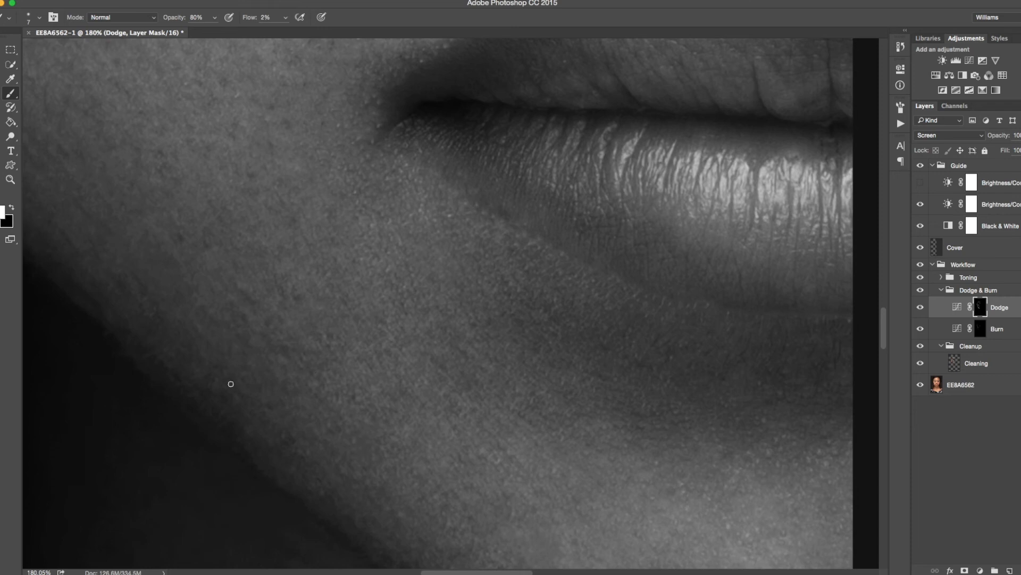
{"action": "left_click_drag", "start_coordinate": [171, 100], "coordinate": [416, 285]}
{"action": "key", "text": "bracketright"}
{"action": "key", "text": "bracketright"}
{"action": "key", "text": "bracketright"}
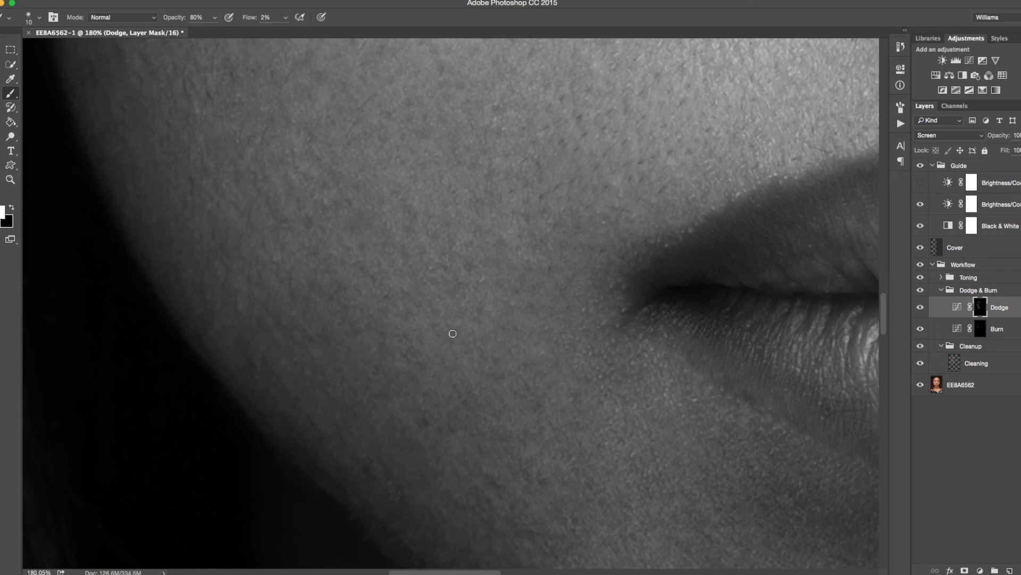
Dodge the remaining dark spots across the cheek with a brush of about 10 to 15 px
{"action": "scroll", "coordinate": [452, 334], "scroll_direction": "down", "scroll_amount": 1}
{"action": "scroll", "coordinate": [416, 323], "scroll_direction": "up", "scroll_amount": 5}
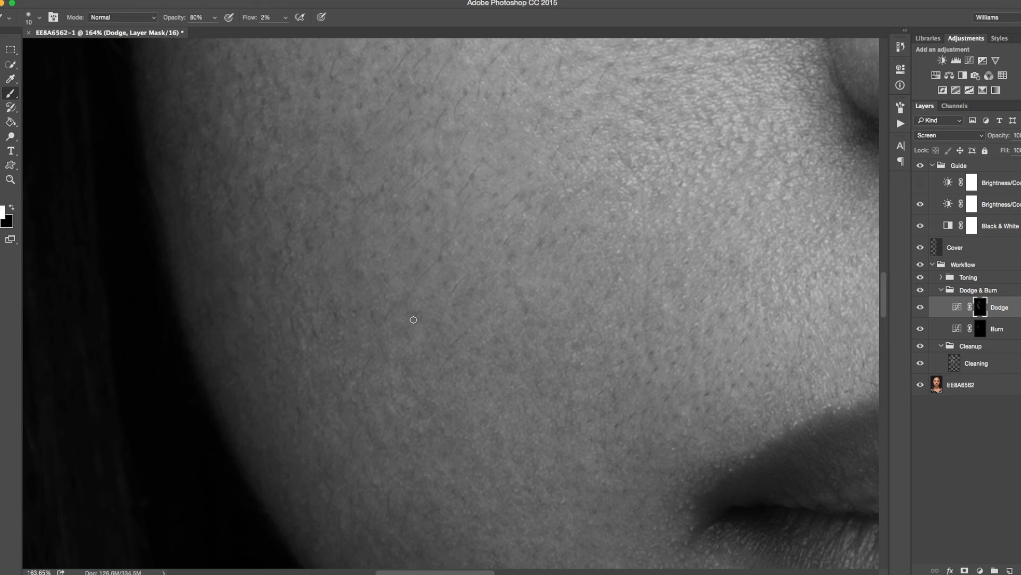
{"action": "scroll", "coordinate": [569, 229], "scroll_direction": "up", "scroll_amount": 1}
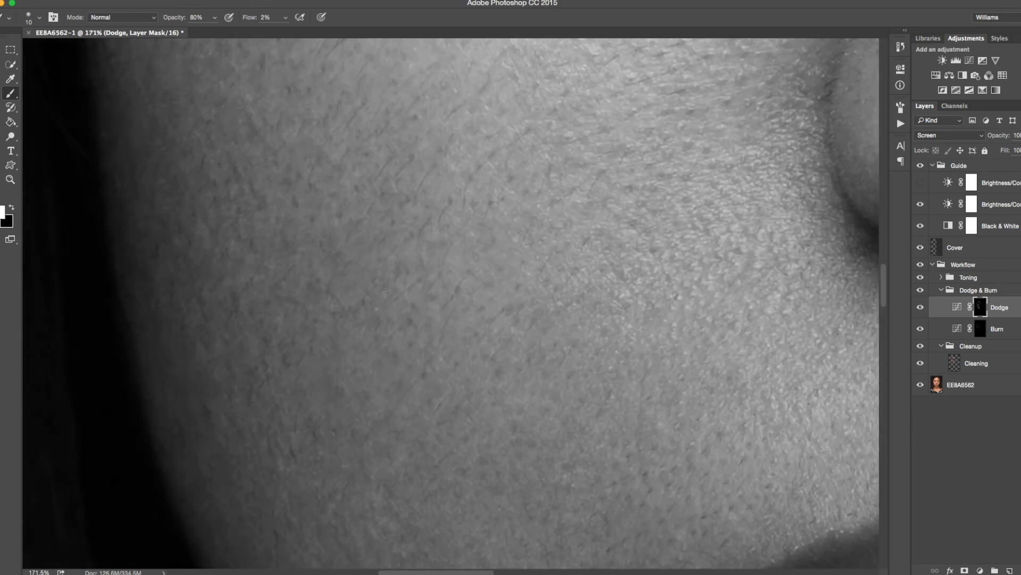
{"action": "scroll", "coordinate": [488, 237], "scroll_direction": "down", "scroll_amount": 5}
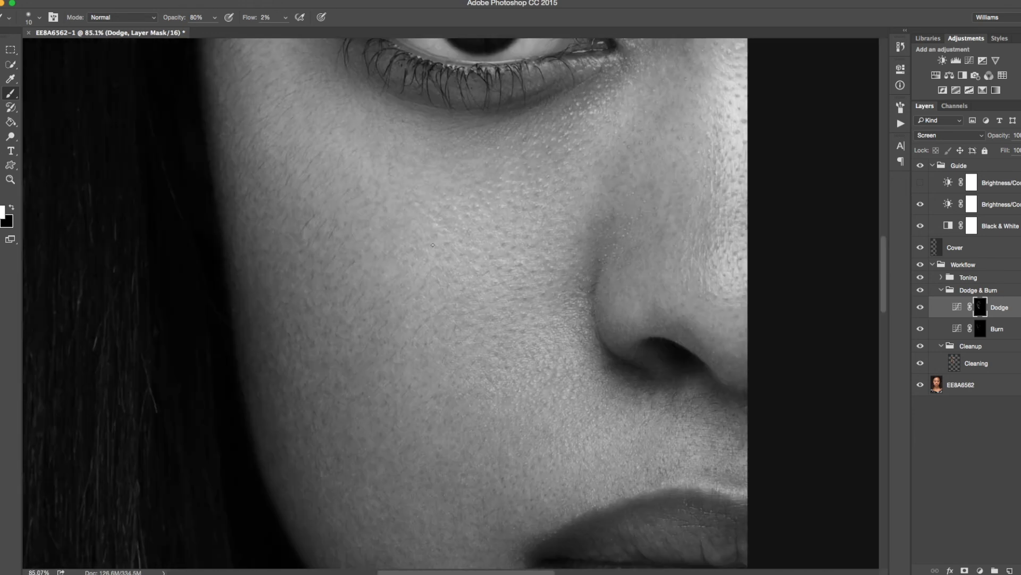
{"action": "key", "text": "bracketright"}
{"action": "key", "text": "bracketright"}
{"action": "key", "text": "bracketright"}
{"action": "left_click_drag", "start_coordinate": [276, 377], "coordinate": [359, 295]}
{"action": "key", "text": "bracketleft"}
{"action": "key", "text": "bracketleft"}
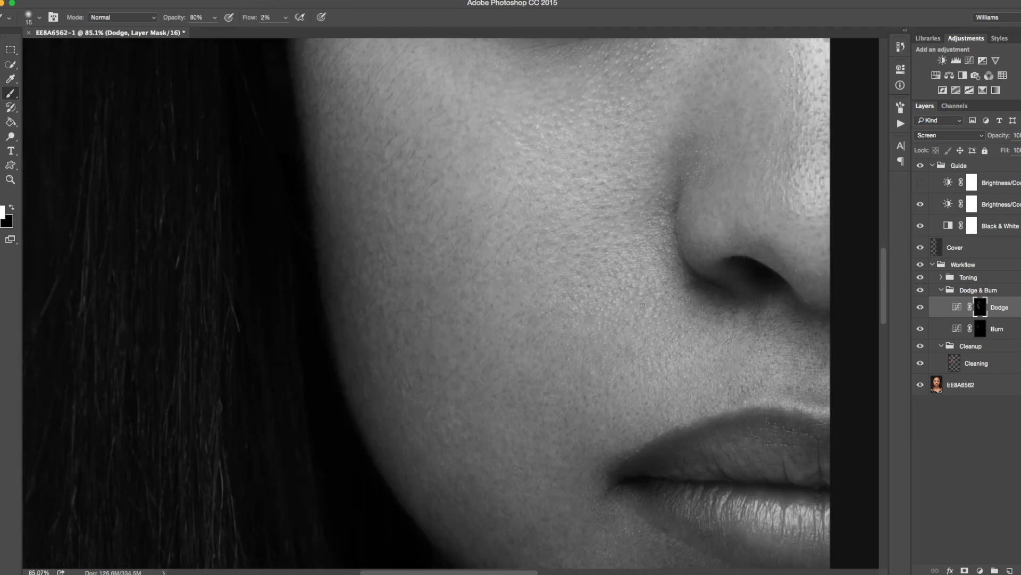
Burn the bright patches on the cheek on the Burn mask with a 15 px brush
{"action": "left_click", "coordinate": [975, 325]}
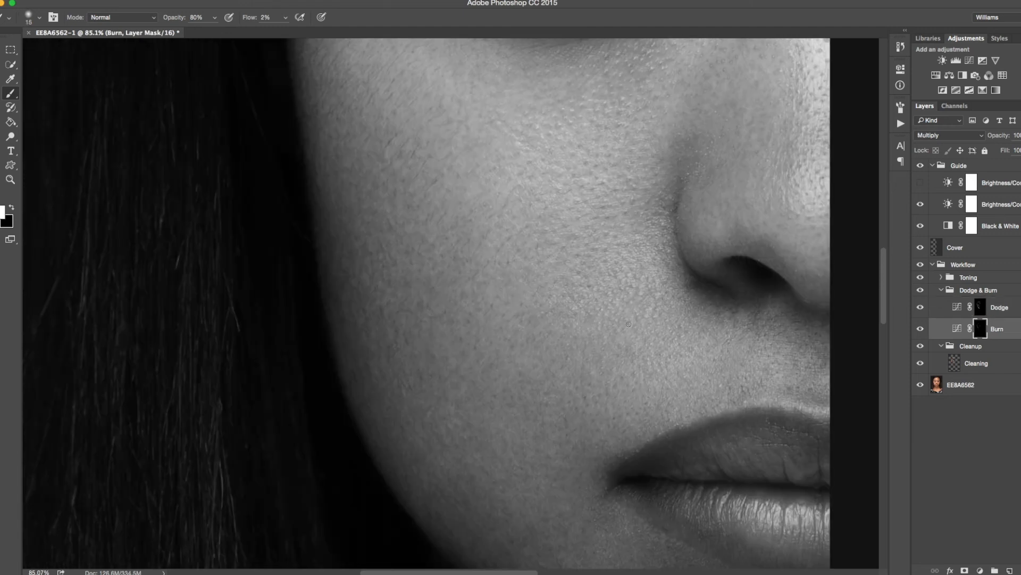
{"action": "left_click_drag", "start_coordinate": [670, 343], "coordinate": [512, 332]}
{"action": "left_click_drag", "start_coordinate": [444, 337], "coordinate": [479, 364]}
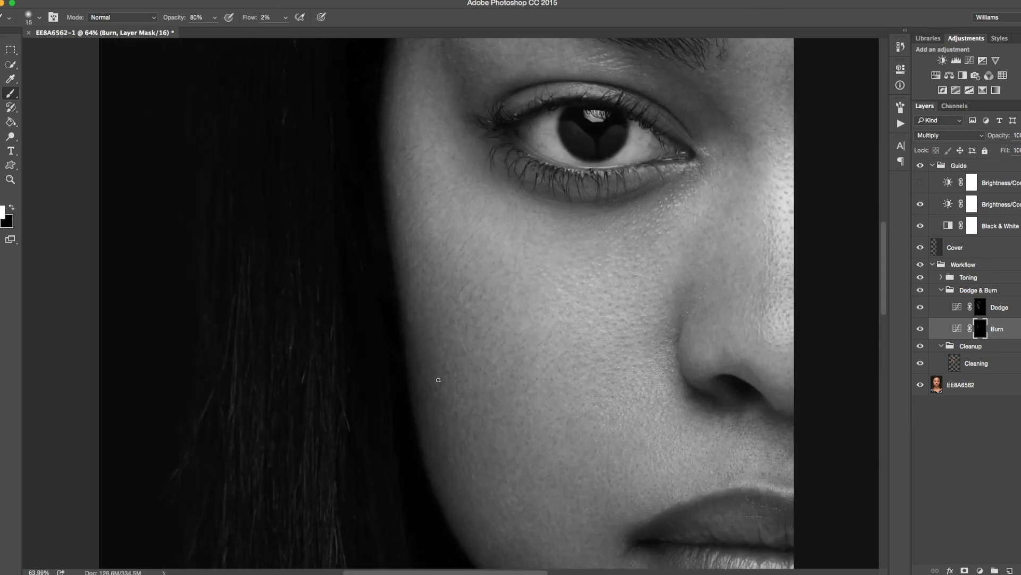
Compare the cheek before and after retouching by toggling the Workflow group's visibility
{"action": "left_click", "coordinate": [921, 265]}
{"action": "left_click", "coordinate": [921, 265]}
{"action": "left_click_drag", "start_coordinate": [535, 364], "coordinate": [452, 364]}
{"action": "left_click", "coordinate": [921, 265]}
{"action": "left_click", "coordinate": [920, 264]}
Dodge the larger dark areas around the inner brow and nose bridge on the Dodge mask with a brush of about 35 px
{"action": "key", "text": "bracketright"}
{"action": "key", "text": "bracketright"}
{"action": "key", "text": "bracketright"}
{"action": "key", "text": "bracketright"}
{"action": "key", "text": "alt+bracketright"}
{"action": "key", "text": "bracketleft"}
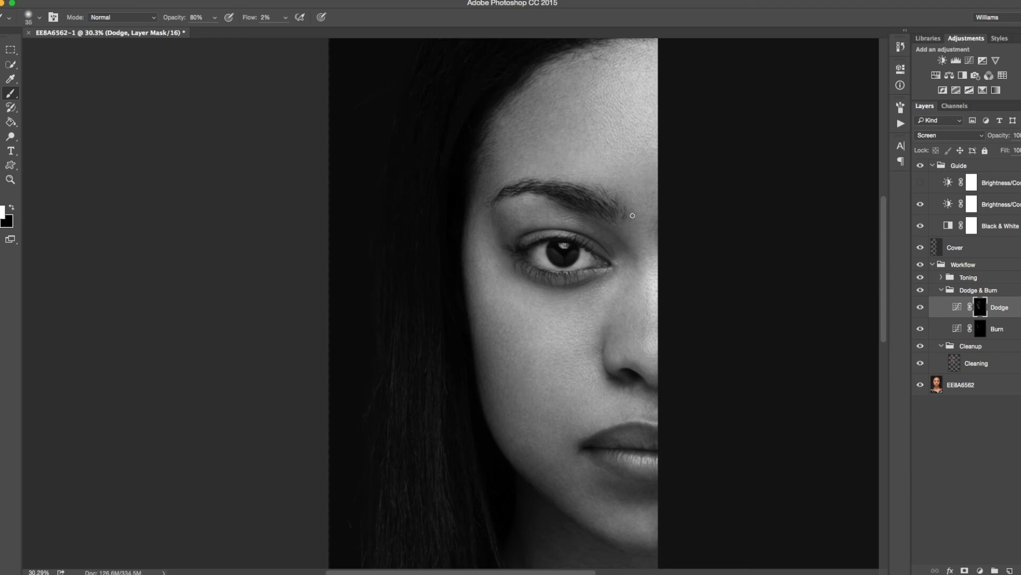
{"action": "key", "text": "bracketleft"}
{"action": "key", "text": "bracketleft"}
{"action": "key", "text": "bracketleft"}
{"action": "key", "text": "bracketleft"}
{"action": "key", "text": "bracketleft"}
Burn the outer edge of the face on the Burn mask with a brush enlarged from 40 px, checking against the original
{"action": "key", "text": "alt+bracketleft"}
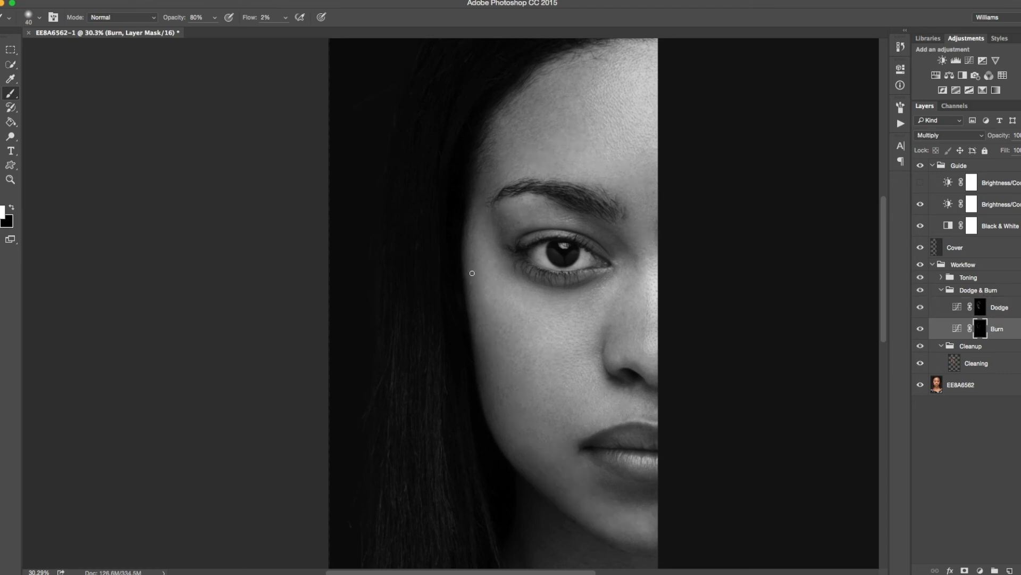
{"action": "key", "text": "bracketright"}
{"action": "key", "text": "bracketright"}
{"action": "key", "text": "bracketright"}
{"action": "left_click", "coordinate": [919, 265]}
{"action": "left_click", "coordinate": [918, 265]}
{"action": "key", "text": "bracketright"}
{"action": "key", "text": "bracketright"}
{"action": "key", "text": "bracketright"}
{"action": "key", "text": "bracketright"}
{"action": "key", "text": "bracketright"}
{"action": "key", "text": "bracketright"}
{"action": "key", "text": "bracketright"}
{"action": "key", "text": "bracketright"}
{"action": "key", "text": "bracketright"}
{"action": "key", "text": "bracketright"}
Compare the whole portrait with and without the Workflow group and fit the image in view with the Dodge mask active
{"action": "left_click", "coordinate": [921, 265]}
{"action": "left_click", "coordinate": [922, 265]}
{"action": "key", "text": "bracketleft"}
{"action": "key", "text": "bracketleft"}
{"action": "left_click", "coordinate": [980, 307]}
{"action": "left_click", "coordinate": [922, 266]}
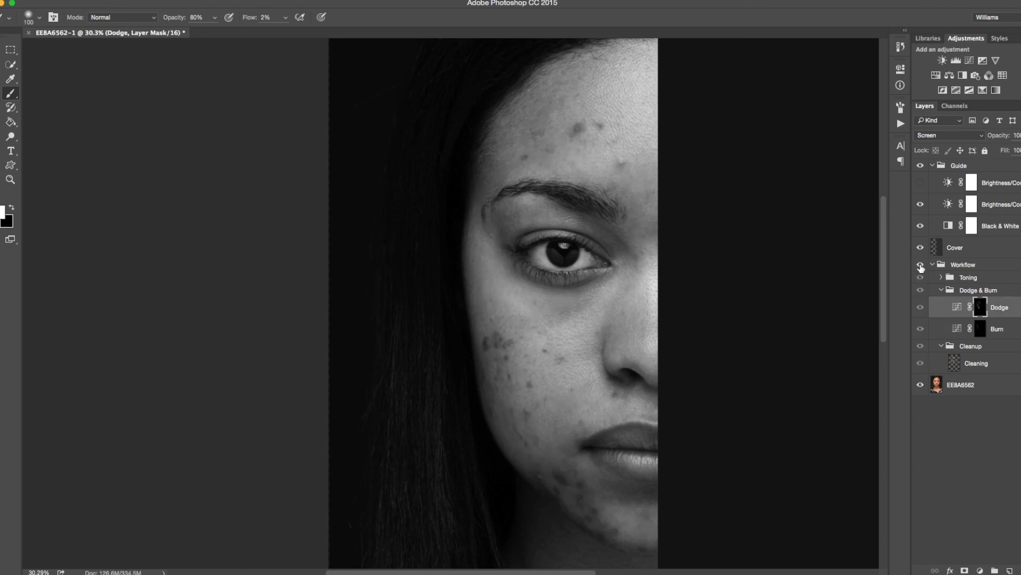
{"action": "key", "text": "super+0"}
{"action": "left_click", "coordinate": [921, 265]}
Burn the chin area on the Burn mask with an 80 to 175 px brush and show the Guide group's upper Brightness/Contrast adjustment
{"action": "left_click", "coordinate": [981, 328]}
{"action": "key", "text": "bracketleft"}
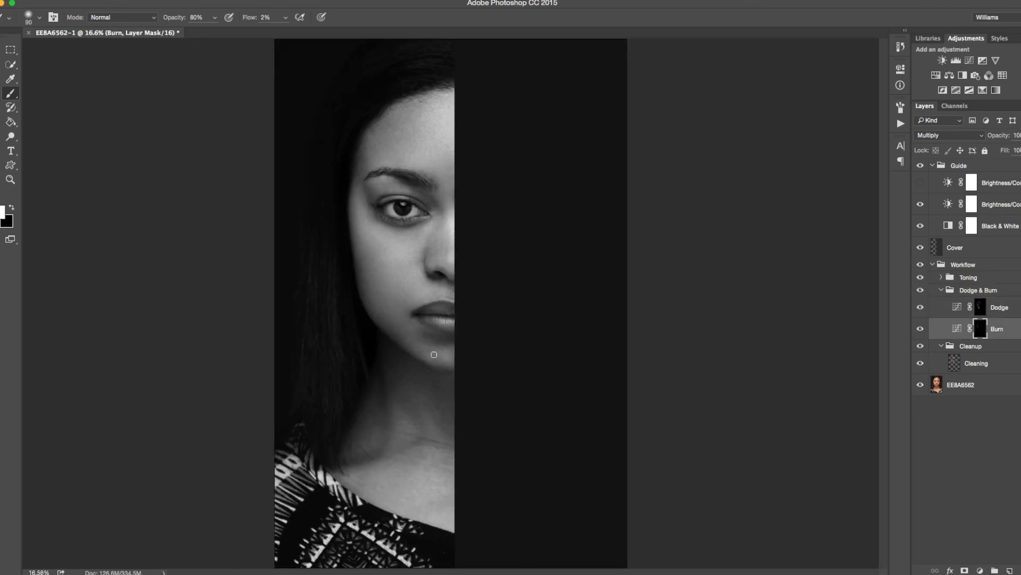
{"action": "key", "text": "bracketright"}
{"action": "key", "text": "bracketright"}
{"action": "key", "text": "bracketright"}
{"action": "key", "text": "bracketright"}
{"action": "left_click", "coordinate": [920, 182]}
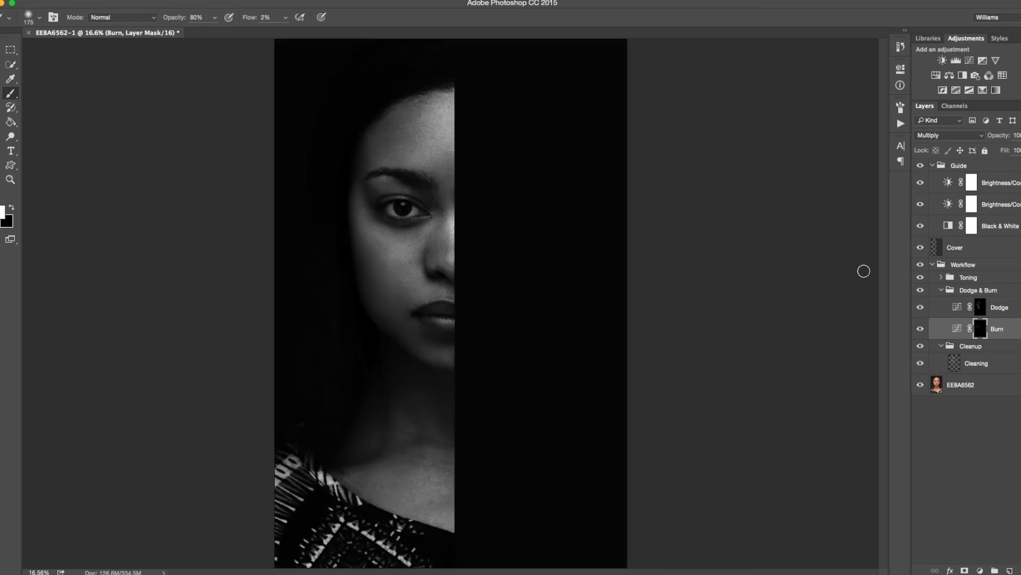
Burn the forehead above the outer brow on the Burn mask, adjusting the brush down from 175 px
{"action": "left_click", "coordinate": [981, 307]}
{"action": "key", "text": "bracketleft"}
{"action": "key", "text": "bracketleft"}
{"action": "key", "text": "bracketleft"}
{"action": "key", "text": "bracketleft"}
{"action": "key", "text": "bracketleft"}
{"action": "key", "text": "bracketleft"}
{"action": "key", "text": "bracketleft"}
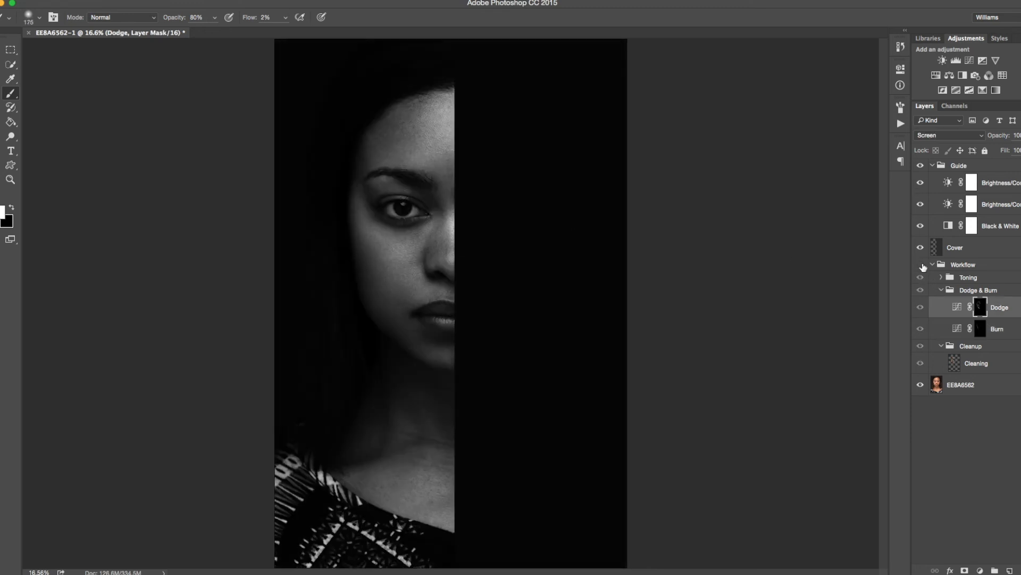
{"action": "left_click", "coordinate": [981, 328]}
{"action": "key", "text": "bracketleft"}
{"action": "key", "text": "bracketleft"}
{"action": "key", "text": "bracketleft"}
{"action": "key", "text": "bracketright"}
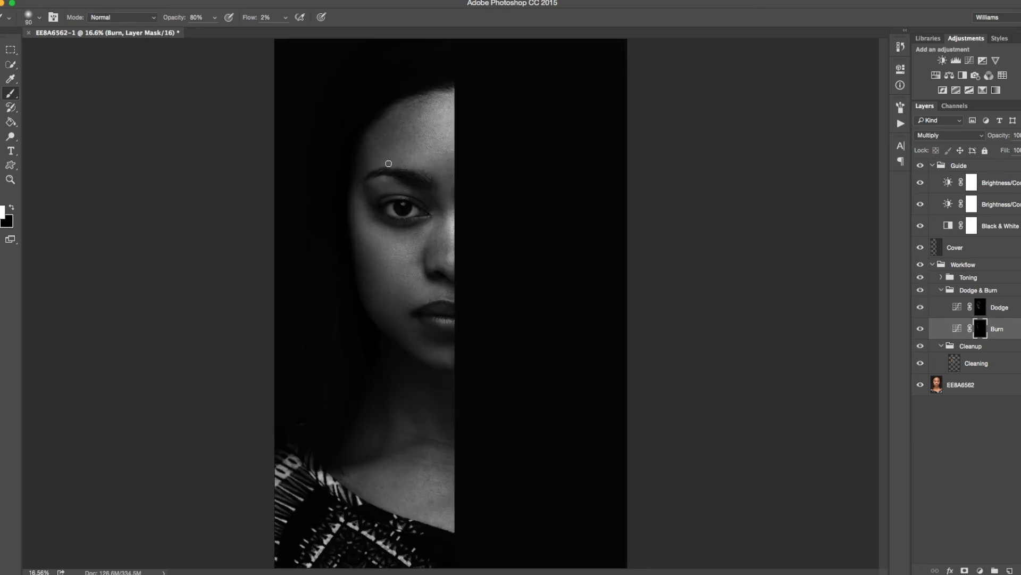
{"action": "key", "text": "bracketright"}
{"action": "key", "text": "bracketright"}
{"action": "key", "text": "bracketright"}
{"action": "key", "text": "bracketright"}
{"action": "key", "text": "bracketright"}
{"action": "key", "text": "bracketright"}
Compare the portrait repeatedly with and without the Workflow group while reducing the brush size
{"action": "left_click", "coordinate": [922, 264]}
{"action": "left_click", "coordinate": [924, 265]}
{"action": "key", "text": "bracketleft"}
{"action": "key", "text": "bracketleft"}
{"action": "key", "text": "bracketleft"}
{"action": "key", "text": "bracketleft"}
{"action": "left_click", "coordinate": [921, 266]}
{"action": "left_click", "coordinate": [921, 266]}
{"action": "left_click", "coordinate": [921, 267]}
{"action": "left_click", "coordinate": [922, 267]}
{"action": "key", "text": "bracketleft"}
{"action": "key", "text": "bracketleft"}
{"action": "key", "text": "bracketleft"}
{"action": "key", "text": "bracketleft"}
{"action": "left_click", "coordinate": [920, 266]}
{"action": "left_click", "coordinate": [921, 266]}
{"action": "left_click", "coordinate": [921, 267]}
{"action": "left_click", "coordinate": [920, 266]}
{"action": "left_click", "coordinate": [920, 267]}
{"action": "left_click", "coordinate": [920, 267]}
{"action": "left_click", "coordinate": [921, 267]}
{"action": "left_click", "coordinate": [920, 267]}
Dodge the lower cheek on the Dodge mask with the brush enlarged to 175 px
{"action": "left_click", "coordinate": [976, 317]}
{"action": "key", "text": "bracketright"}
{"action": "key", "text": "bracketright"}
{"action": "key", "text": "bracketright"}
{"action": "key", "text": "bracketright"}
{"action": "key", "text": "bracketright"}
{"action": "key", "text": "bracketright"}
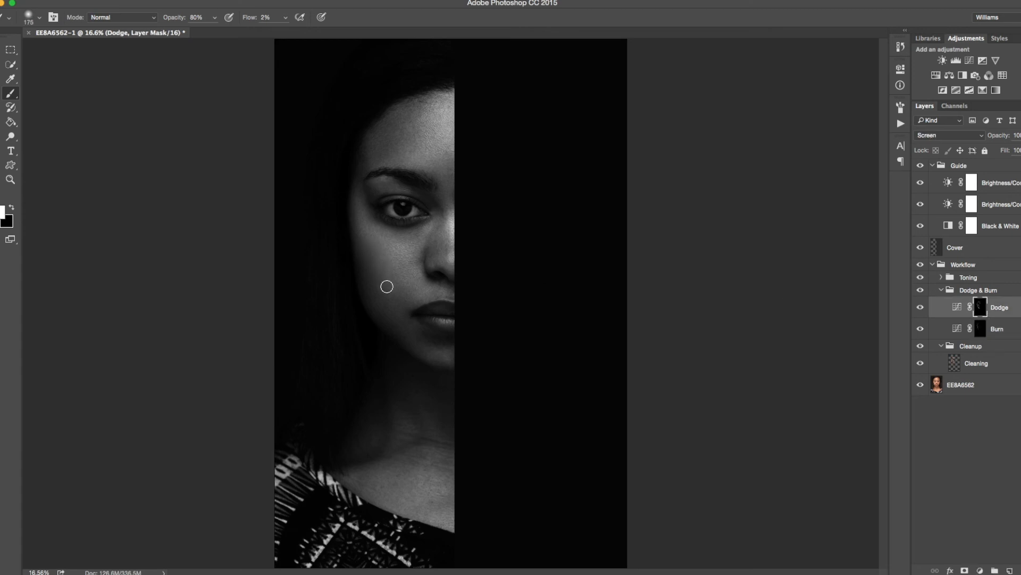
Hide the Guide group and heal the crease across the neck on the Cleaning layer with a 60 px Healing Brush
{"action": "left_click", "coordinate": [922, 167]}
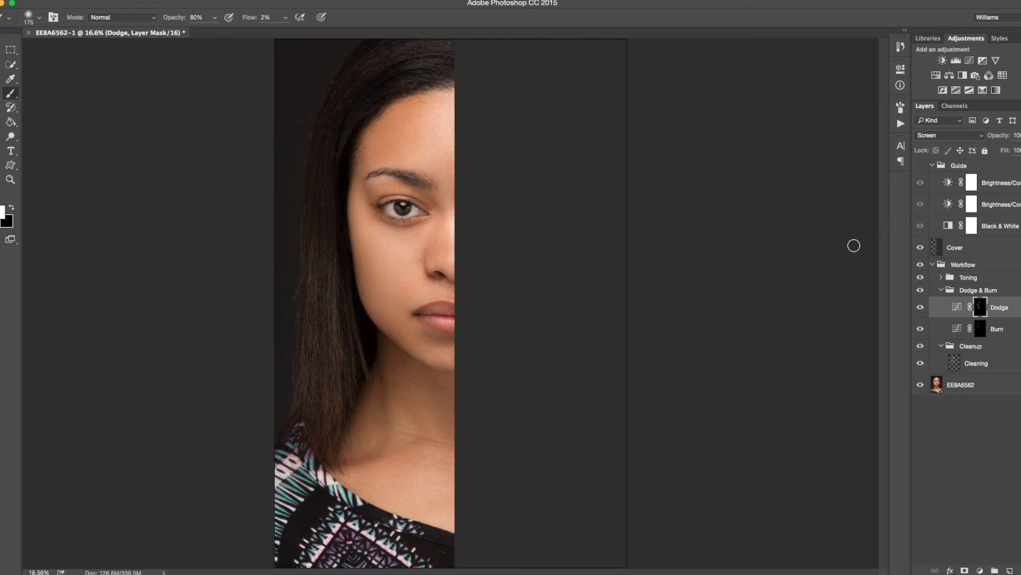
{"action": "left_click", "coordinate": [971, 366]}
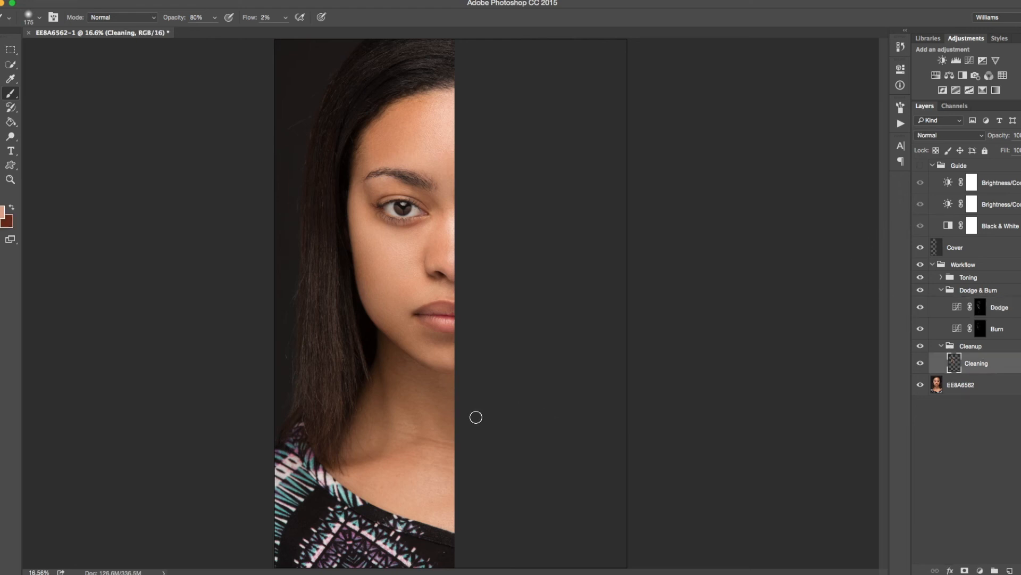
{"action": "scroll", "coordinate": [466, 441], "scroll_direction": "up", "scroll_amount": 3}
{"action": "key", "text": "j"}
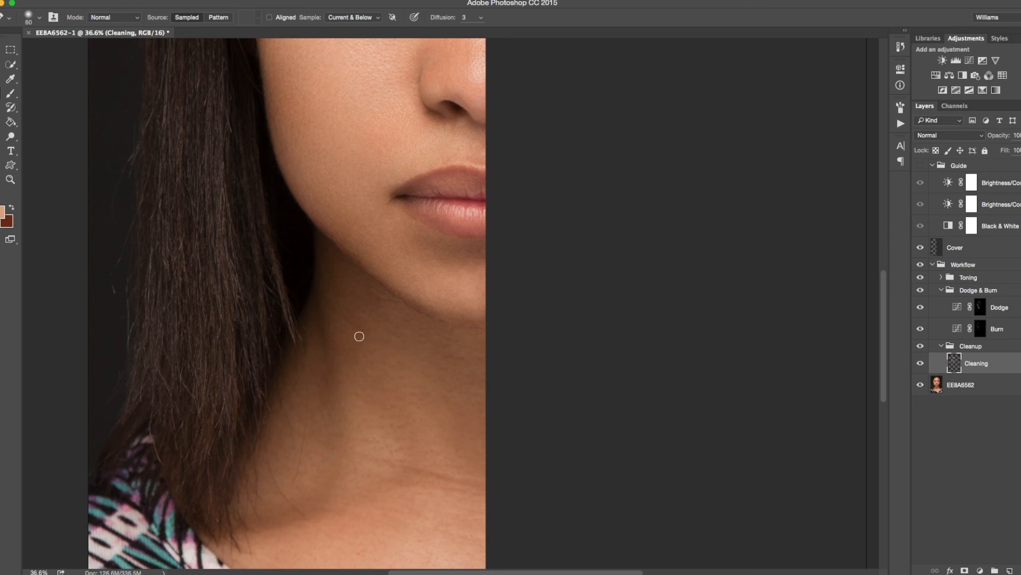
{"action": "left_click", "coordinate": [398, 347]}
{"action": "left_click_drag", "start_coordinate": [423, 393], "coordinate": [433, 250]}
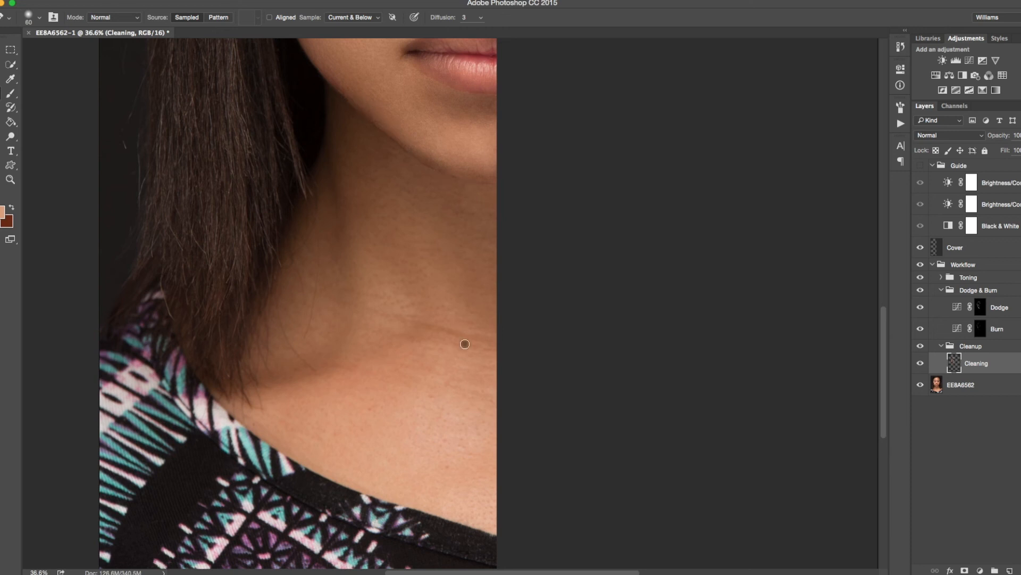
{"action": "left_click_drag", "start_coordinate": [496, 341], "coordinate": [446, 327]}
{"action": "left_click", "coordinate": [415, 336], "text": "alt"}
{"action": "left_click", "coordinate": [451, 476]}
Clone clean neck skin over the flaw just below the chin on the Cleaning layer with the Clone Stamp
{"action": "left_click_drag", "start_coordinate": [406, 58], "coordinate": [415, 347]}
{"action": "left_click_drag", "start_coordinate": [355, 397], "coordinate": [319, 397]}
{"action": "left_click_drag", "start_coordinate": [370, 463], "coordinate": [415, 418]}
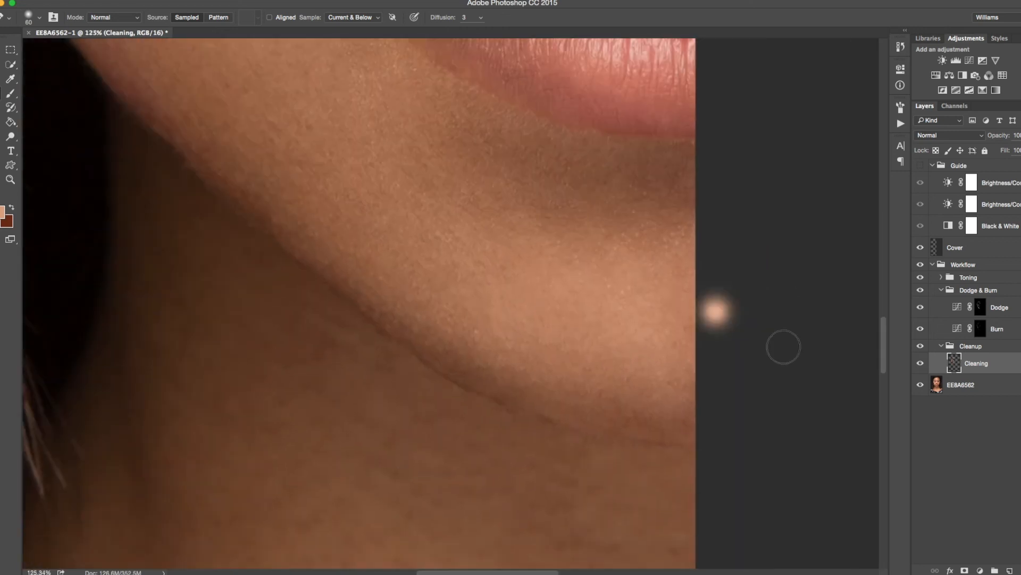
{"action": "key", "text": "s"}
{"action": "left_click", "coordinate": [626, 465], "text": "alt"}
{"action": "left_click", "coordinate": [640, 451]}
Dodge the small dark spots along the jawline on the Dodge mask with a brush of about 10 px
{"action": "left_click", "coordinate": [980, 308]}
{"action": "key", "text": "b"}
{"action": "left_click_drag", "start_coordinate": [544, 418], "coordinate": [503, 401]}
{"action": "key", "text": "bracketright"}
{"action": "key", "text": "bracketright"}
{"action": "key", "text": "bracketleft"}
{"action": "key", "text": "bracketright"}
{"action": "key", "text": "bracketleft"}
{"action": "scroll", "coordinate": [405, 346], "scroll_direction": "up", "scroll_amount": 3}
{"action": "scroll", "coordinate": [405, 346], "scroll_direction": "left", "scroll_amount": 3}
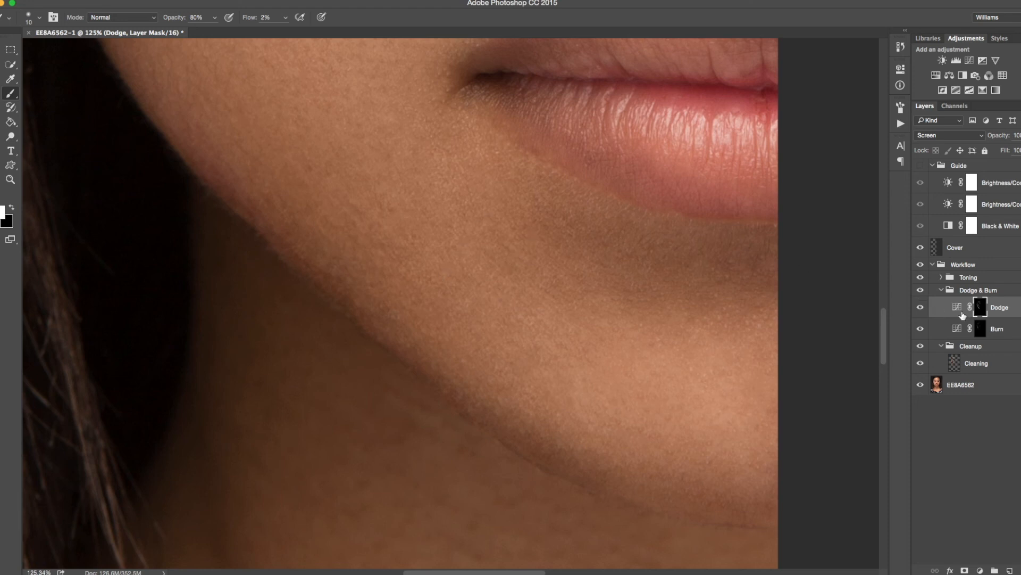
Even out small spots on the chin, jaw and lower cheek with a 10 px brush, using the Burn mask and the Dodge mask
{"action": "left_click", "coordinate": [980, 328]}
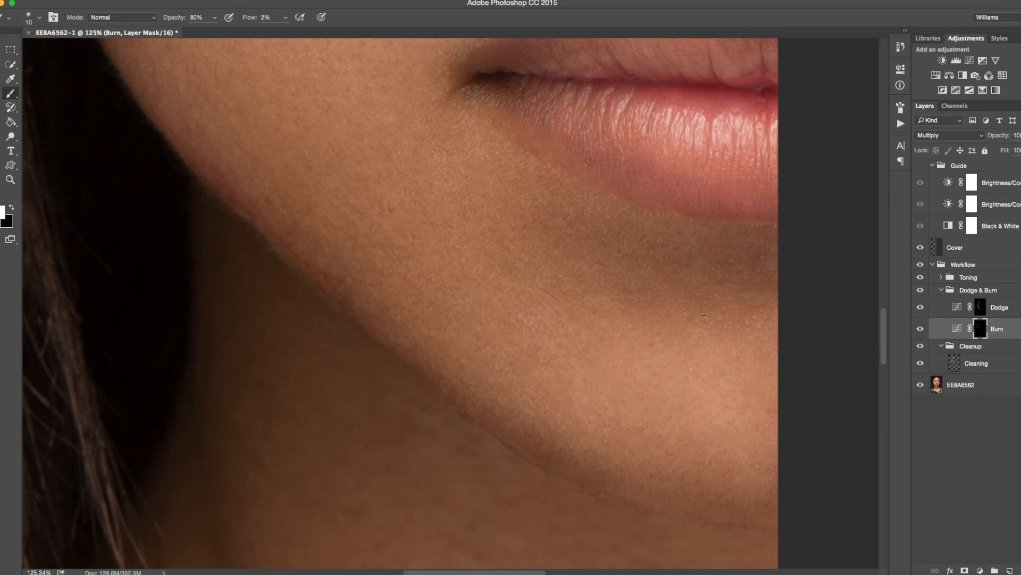
{"action": "left_click", "coordinate": [977, 310]}
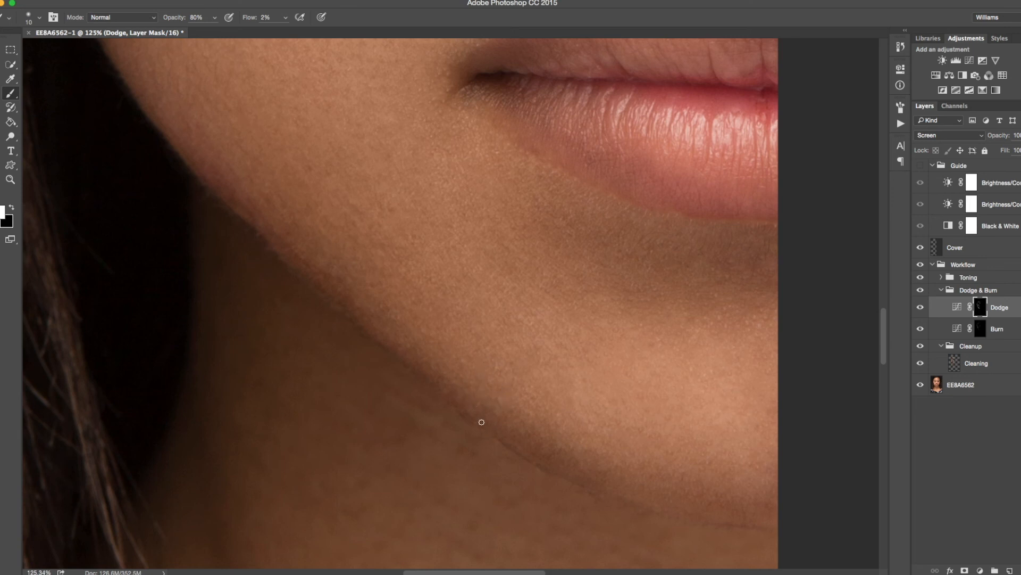
{"action": "left_click_drag", "start_coordinate": [440, 326], "coordinate": [503, 385]}
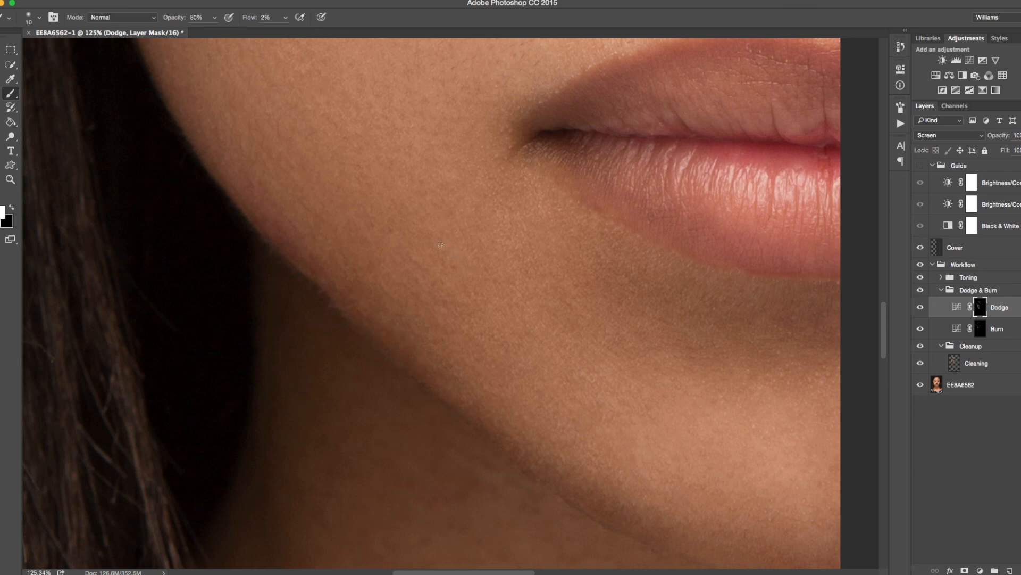
{"action": "scroll", "coordinate": [435, 272], "scroll_direction": "down", "scroll_amount": 3}
{"action": "scroll", "coordinate": [424, 271], "scroll_direction": "up", "scroll_amount": 4}
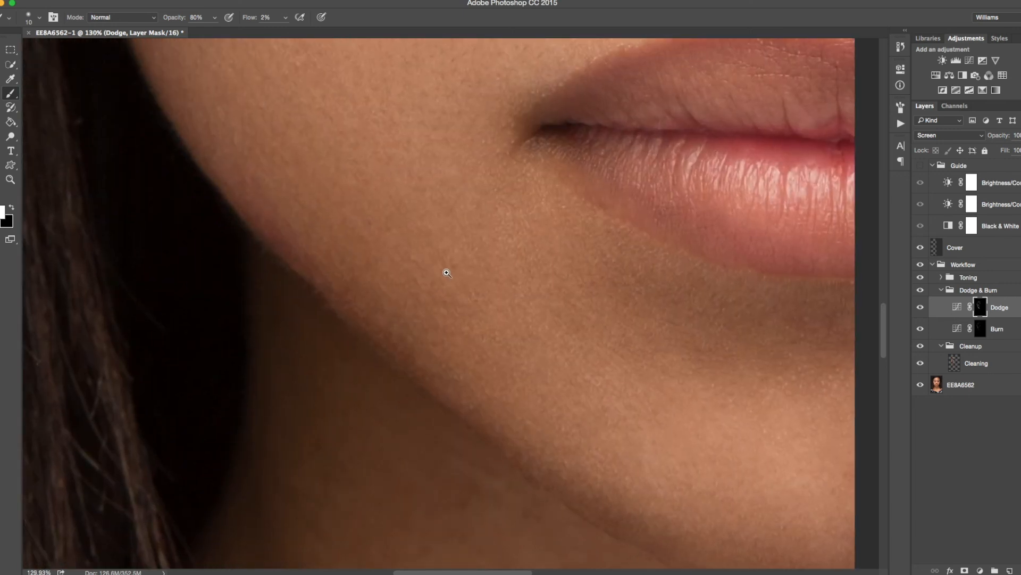
{"action": "left_click_drag", "start_coordinate": [415, 175], "coordinate": [447, 335]}
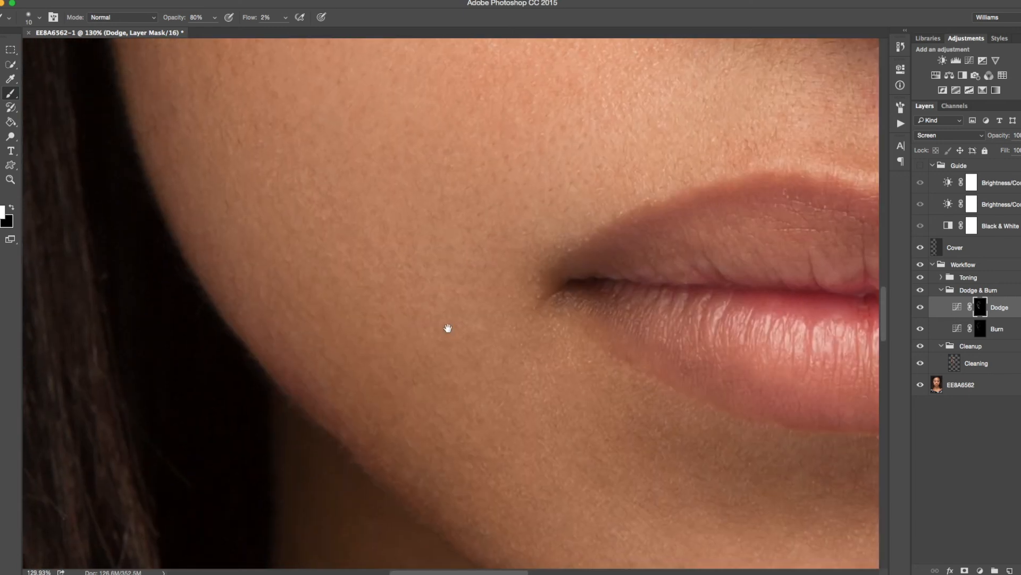
{"action": "left_click_drag", "start_coordinate": [446, 283], "coordinate": [423, 257], "text": "super"}
{"action": "scroll", "coordinate": [374, 347], "scroll_direction": "up", "scroll_amount": 3}
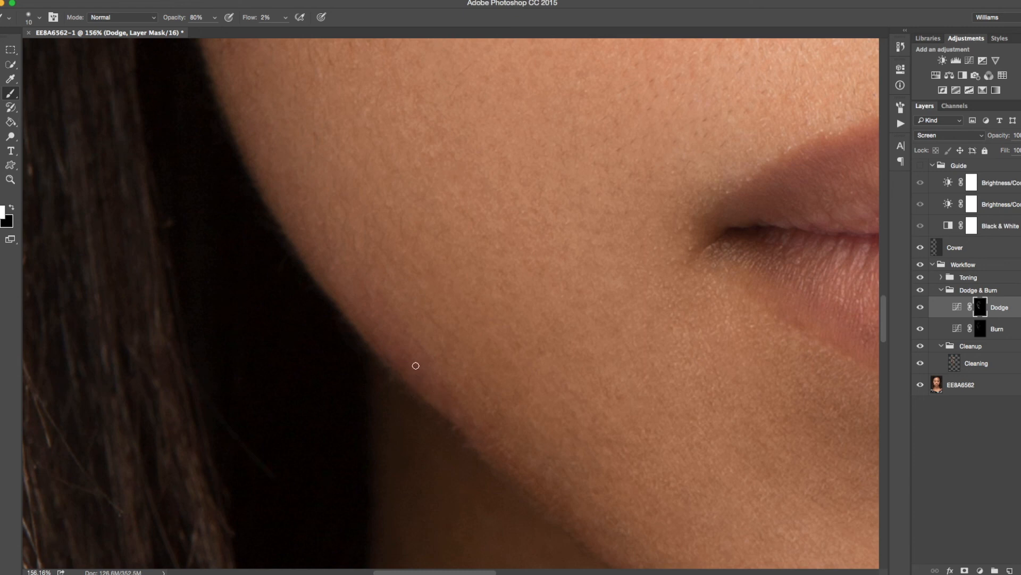
{"action": "left_click_drag", "start_coordinate": [456, 341], "coordinate": [389, 285]}
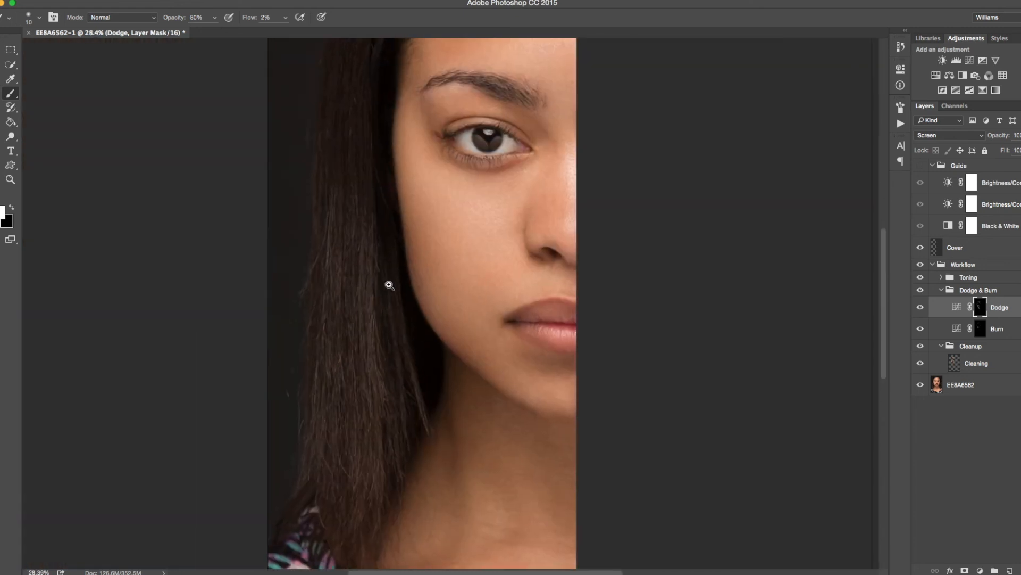
Even the skin colour of the cheek and outer eye area on the Tone layer at 10% flow, using sampled skin tones
{"action": "left_click_drag", "start_coordinate": [477, 360], "coordinate": [522, 433]}
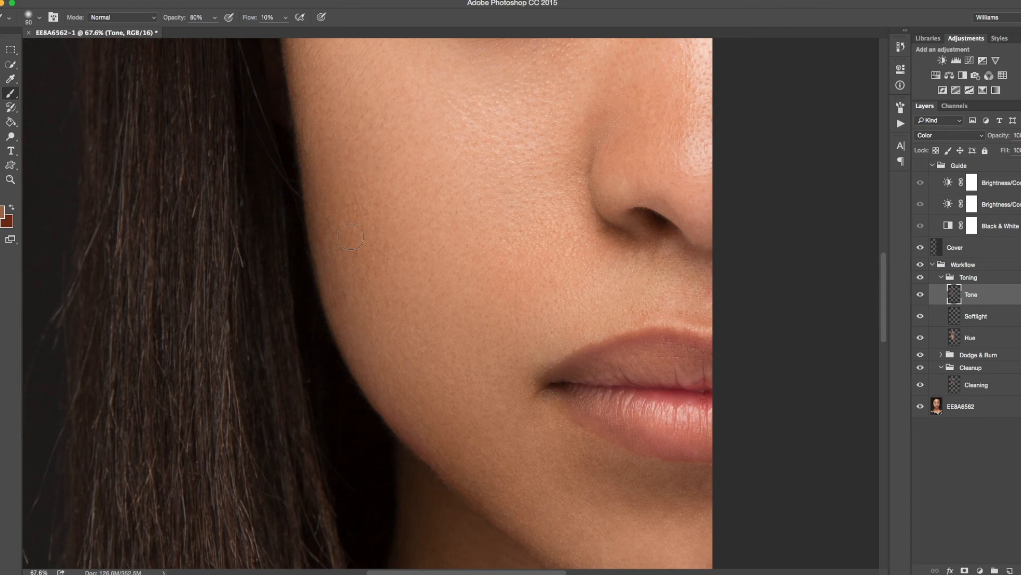
{"action": "left_click", "coordinate": [434, 388], "text": "alt"}
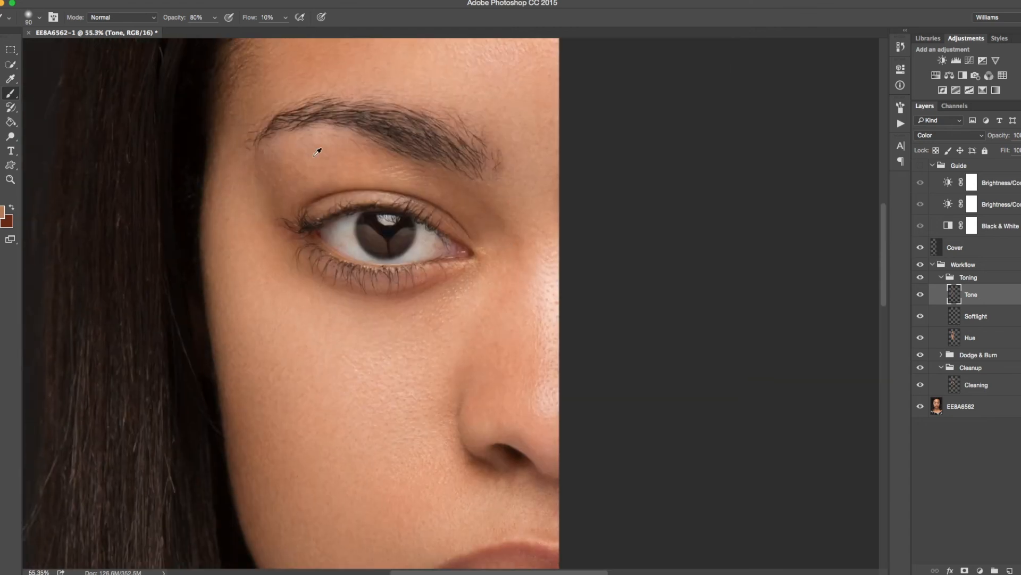
{"action": "left_click", "coordinate": [314, 156], "text": "alt"}
{"action": "left_click", "coordinate": [285, 274], "text": "alt"}
Sample the skin tone beside the nose and even the cheek colour on the Tone layer with a 150 px brush
{"action": "left_click_drag", "start_coordinate": [498, 370], "coordinate": [479, 278]}
{"action": "left_click", "coordinate": [476, 281], "text": "alt"}
{"action": "key", "text": "bracketright"}
{"action": "key", "text": "bracketright"}
{"action": "key", "text": "bracketright"}
{"action": "left_click_drag", "start_coordinate": [414, 444], "coordinate": [399, 363]}
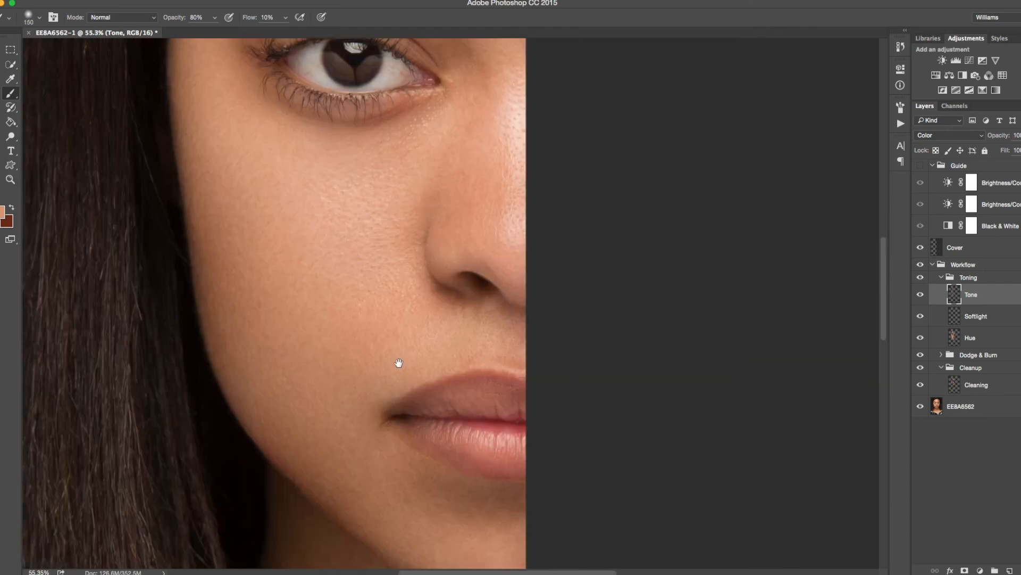
Fit the portrait in view, show the Guide group and set its upper Brightness/Contrast adjustment to brightness 47
{"action": "scroll", "coordinate": [392, 289], "scroll_direction": "down", "scroll_amount": 5}
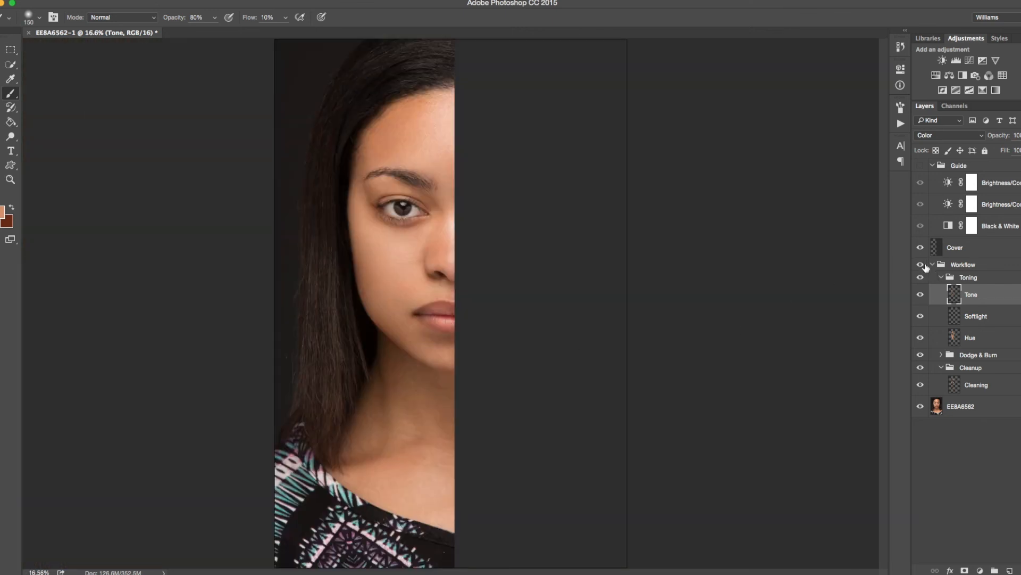
{"action": "left_click", "coordinate": [920, 165]}
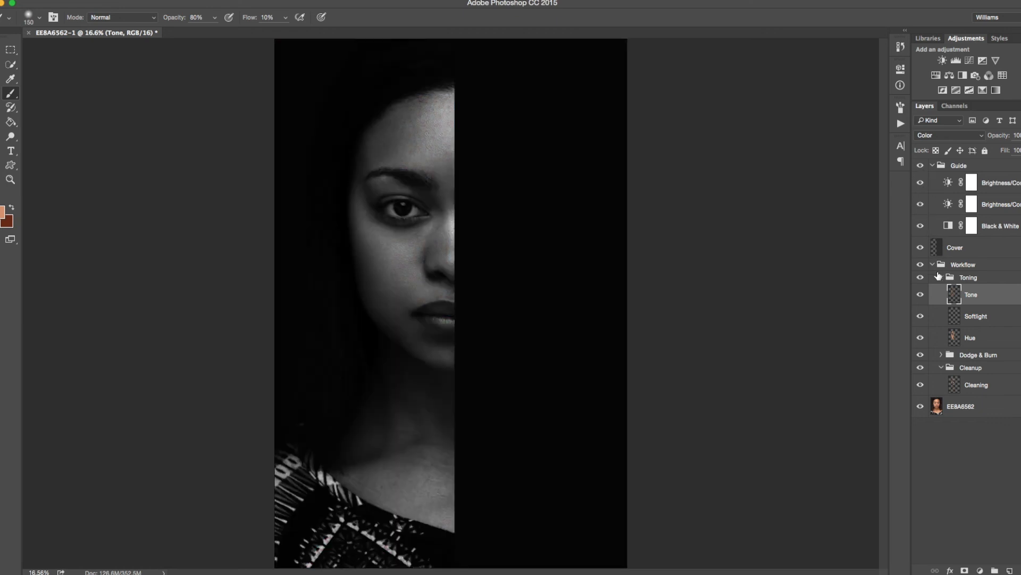
{"action": "double_click", "coordinate": [948, 184]}
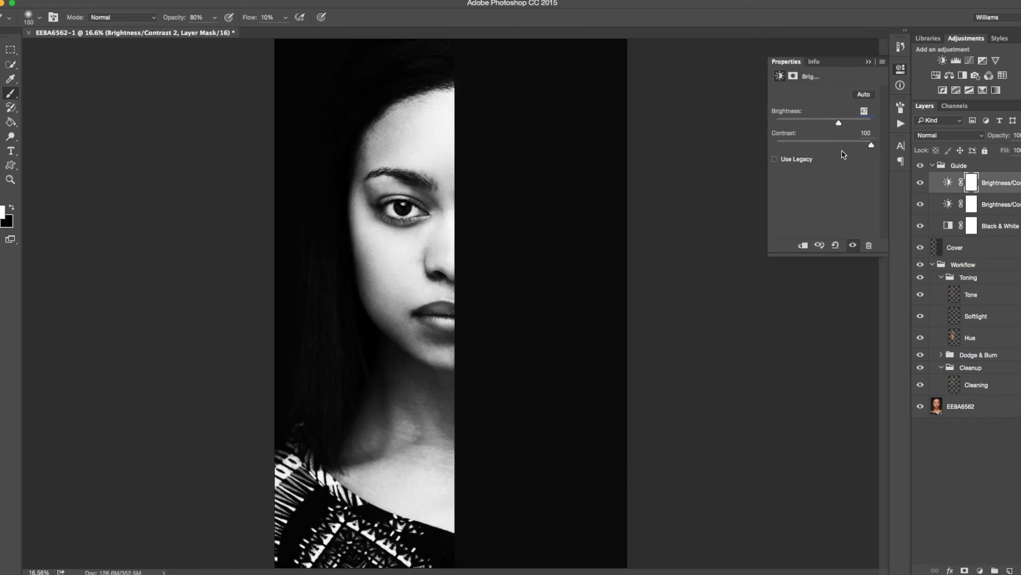
Dodge the neck shadow below the chin on the Dodge mask at 100% opacity and 2% flow with a 45 px brush
{"action": "left_click", "coordinate": [941, 278]}
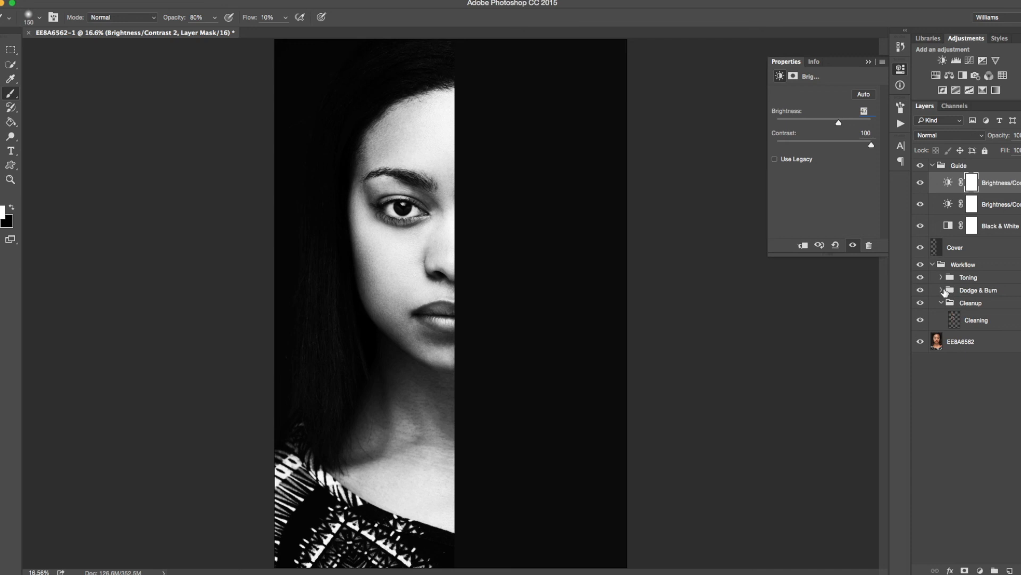
{"action": "left_click", "coordinate": [941, 290]}
{"action": "left_click", "coordinate": [982, 309]}
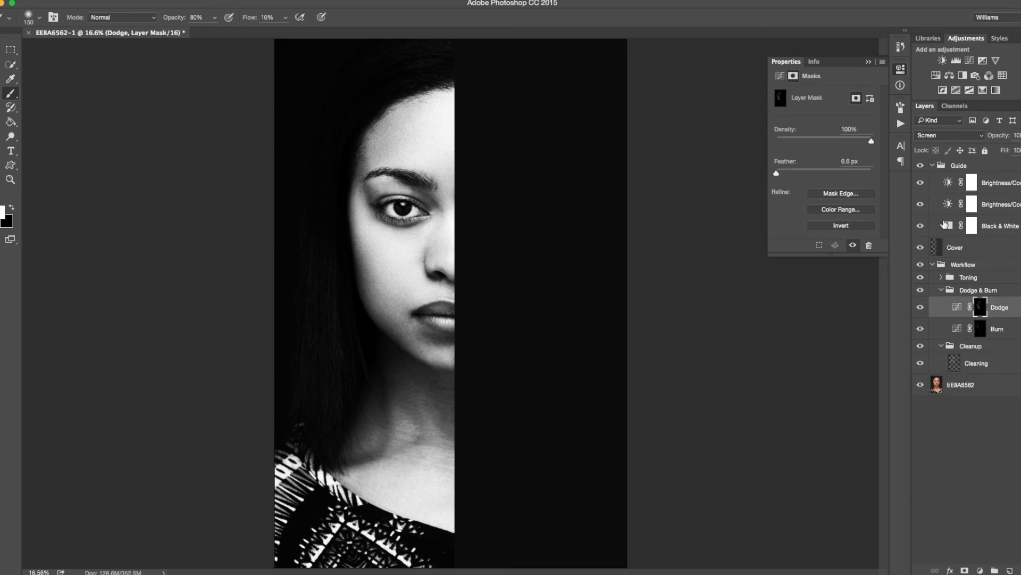
{"action": "key", "text": "shift+0"}
{"action": "key", "text": "shift+2"}
{"action": "key", "text": "0"}
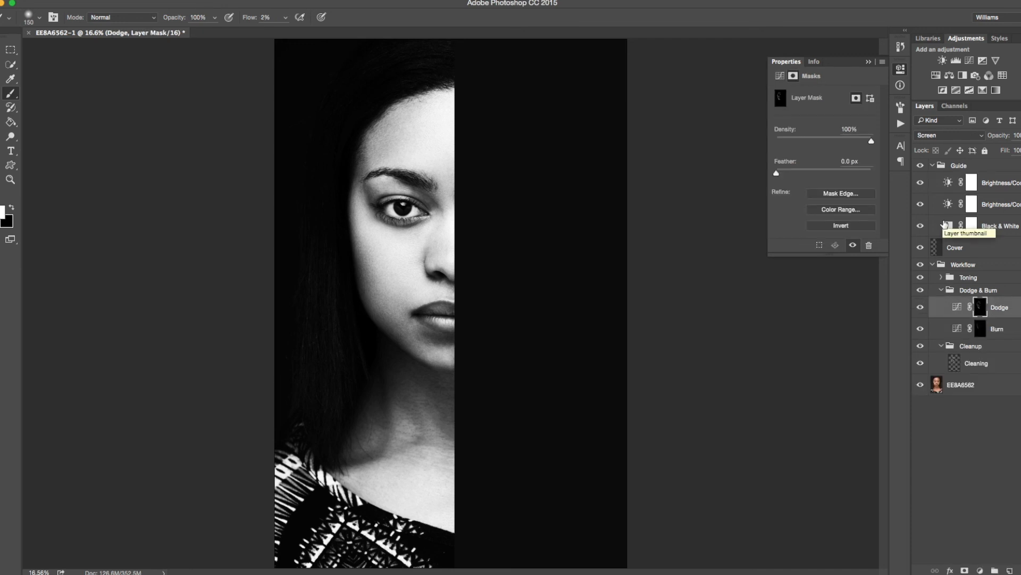
{"action": "key", "text": "bracketleft"}
{"action": "key", "text": "bracketleft"}
{"action": "key", "text": "bracketleft"}
{"action": "key", "text": "bracketleft"}
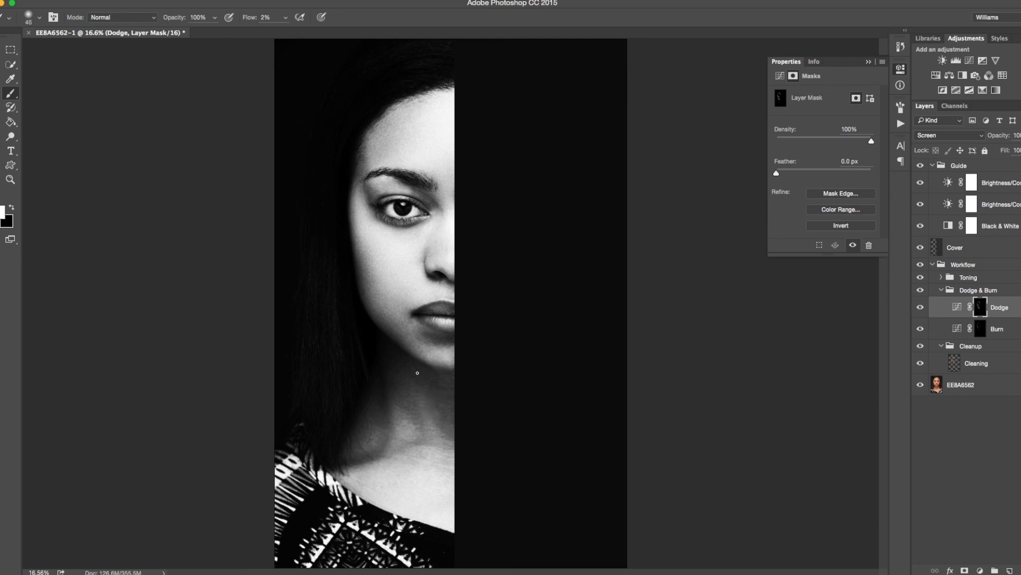
Dodge the larger dark patches across the neck on the Dodge mask, varying the brush size around 70 px
{"action": "left_click_drag", "start_coordinate": [436, 435], "coordinate": [465, 427]}
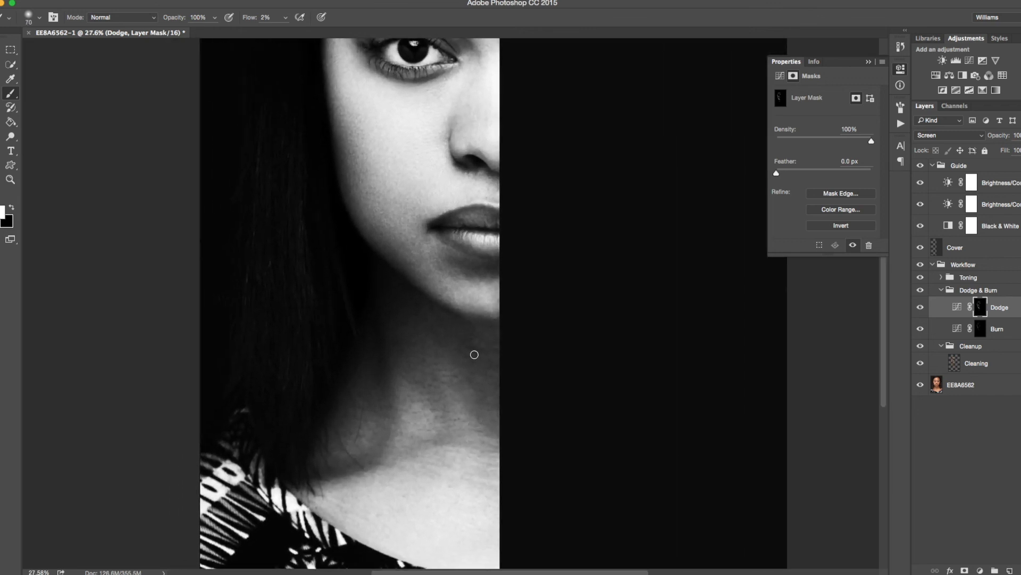
{"action": "key", "text": "bracketright"}
{"action": "key", "text": "bracketright"}
{"action": "key", "text": "bracketright"}
{"action": "key", "text": "bracketright"}
{"action": "key", "text": "bracketleft"}
{"action": "key", "text": "bracketleft"}
{"action": "key", "text": "bracketleft"}
{"action": "key", "text": "bracketleft"}
{"action": "key", "text": "bracketright"}
{"action": "key", "text": "bracketright"}
{"action": "key", "text": "bracketright"}
{"action": "key", "text": "bracketright"}
Refine the neck's uneven patches with a 50 px brush, switching from the Burn mask to the Dodge mask
{"action": "left_click", "coordinate": [980, 329]}
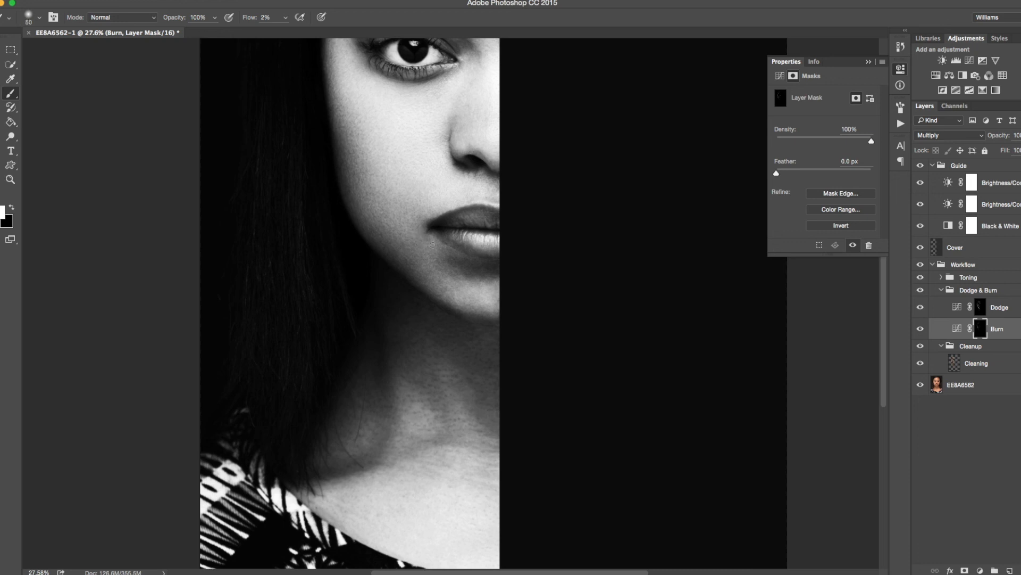
{"action": "left_click", "coordinate": [981, 311]}
{"action": "left_click_drag", "start_coordinate": [370, 417], "coordinate": [411, 422]}
{"action": "left_click_drag", "start_coordinate": [448, 392], "coordinate": [482, 415]}
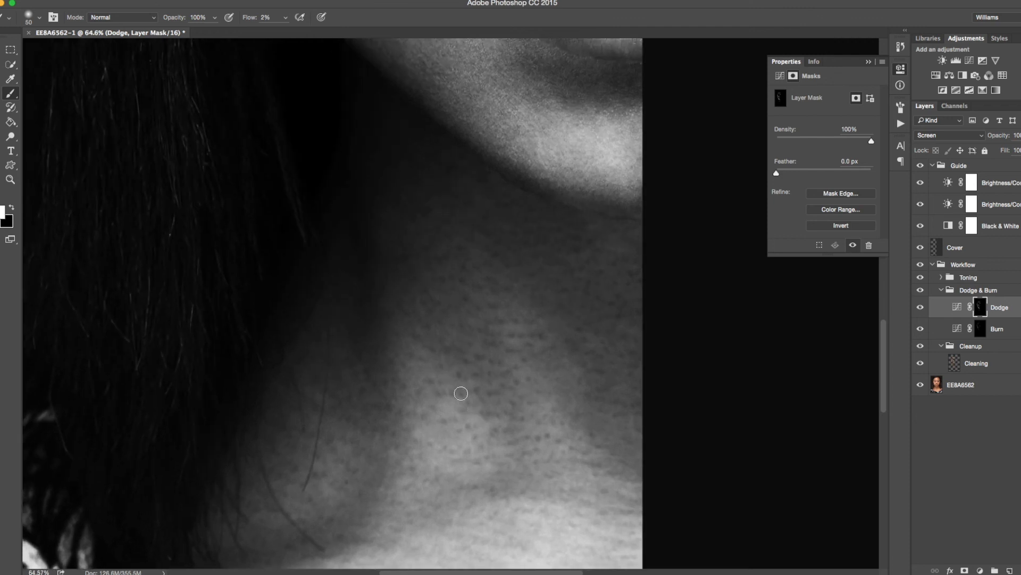
{"action": "scroll", "coordinate": [461, 393], "scroll_direction": "down", "scroll_amount": 5}
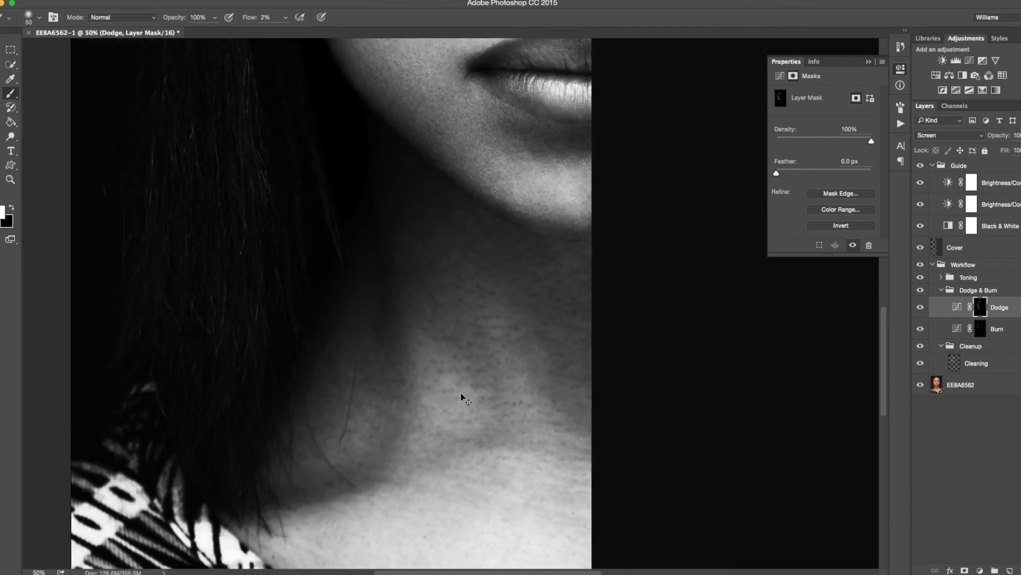
{"action": "scroll", "coordinate": [463, 398], "scroll_direction": "down", "scroll_amount": 1}
{"action": "scroll", "coordinate": [461, 416], "scroll_direction": "up", "scroll_amount": 6}
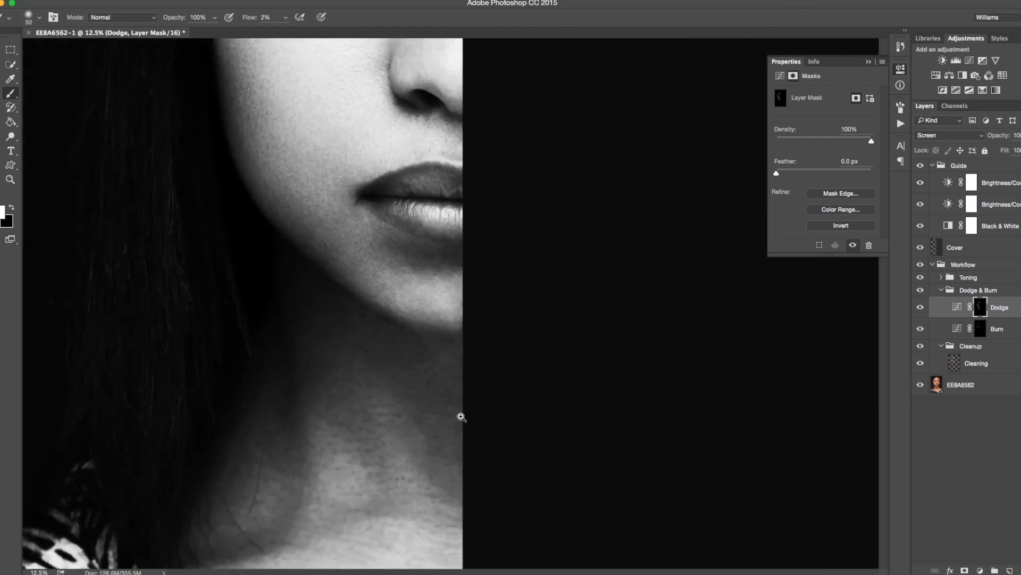
{"action": "left_click_drag", "start_coordinate": [469, 439], "coordinate": [456, 376]}
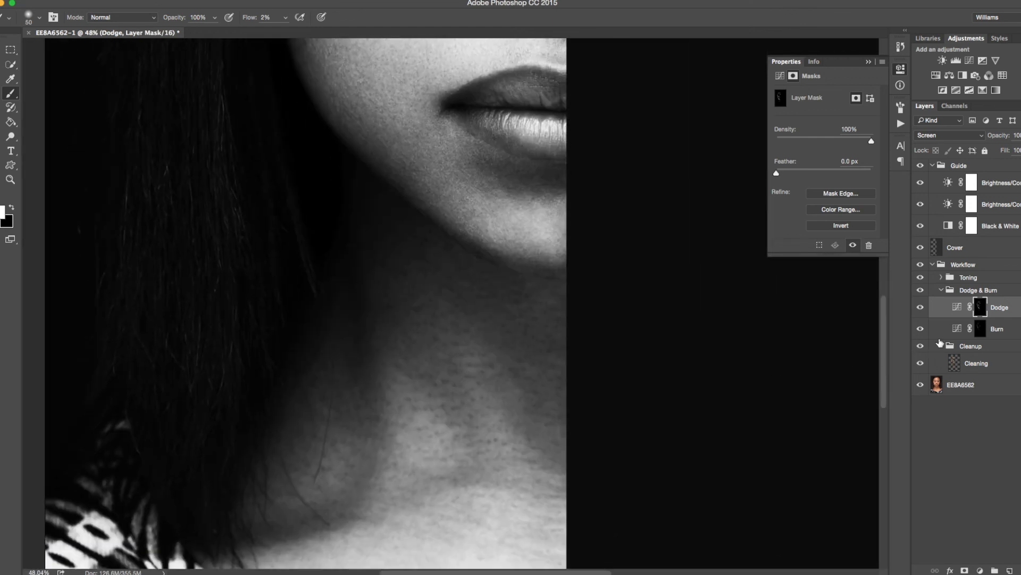
Burn the bright area of the chin on the Burn mask with a 40 px brush and reactivate the Dodge mask
{"action": "left_click", "coordinate": [980, 329]}
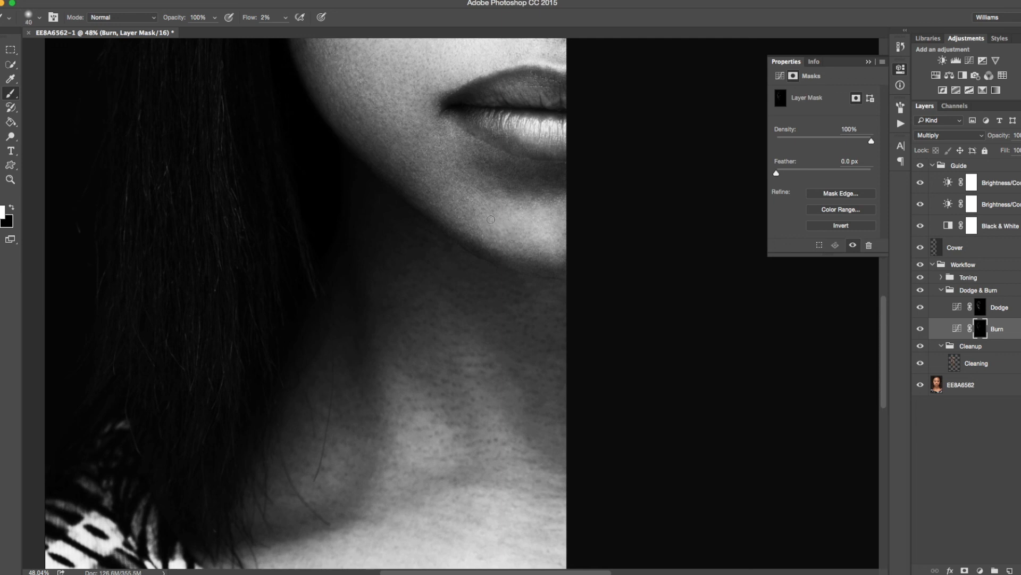
{"action": "left_click", "coordinate": [980, 311]}
{"action": "key", "text": "bracketleft"}
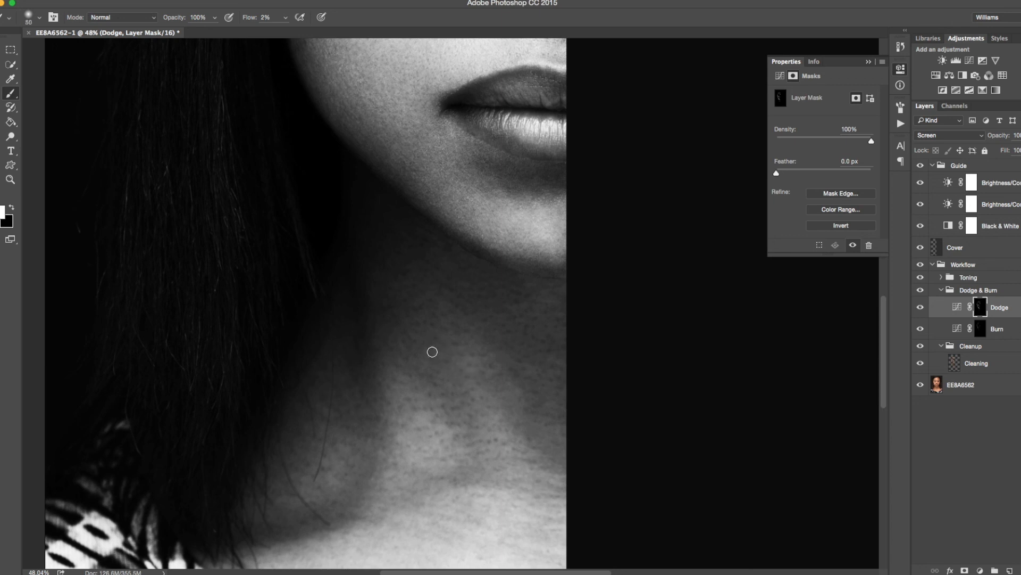
Dodge the dark patches on the middle and upper neck on the Dodge mask, alternating larger and smaller brush sizes
{"action": "key", "text": "bracketright"}
{"action": "key", "text": "bracketright"}
{"action": "key", "text": "bracketright"}
{"action": "key", "text": "bracketright"}
{"action": "key", "text": "bracketright"}
{"action": "key", "text": "bracketright"}
{"action": "key", "text": "bracketleft"}
{"action": "key", "text": "bracketleft"}
{"action": "key", "text": "bracketleft"}
{"action": "key", "text": "bracketleft"}
{"action": "key", "text": "bracketleft"}
{"action": "key", "text": "bracketright"}
{"action": "key", "text": "bracketright"}
{"action": "key", "text": "bracketleft"}
{"action": "key", "text": "bracketleft"}
{"action": "key", "text": "bracketleft"}
Burn the bright spots on the neck on the Burn mask with a 30 px brush and reactivate the Dodge mask
{"action": "left_click", "coordinate": [991, 332]}
{"action": "key", "text": "bracketleft"}
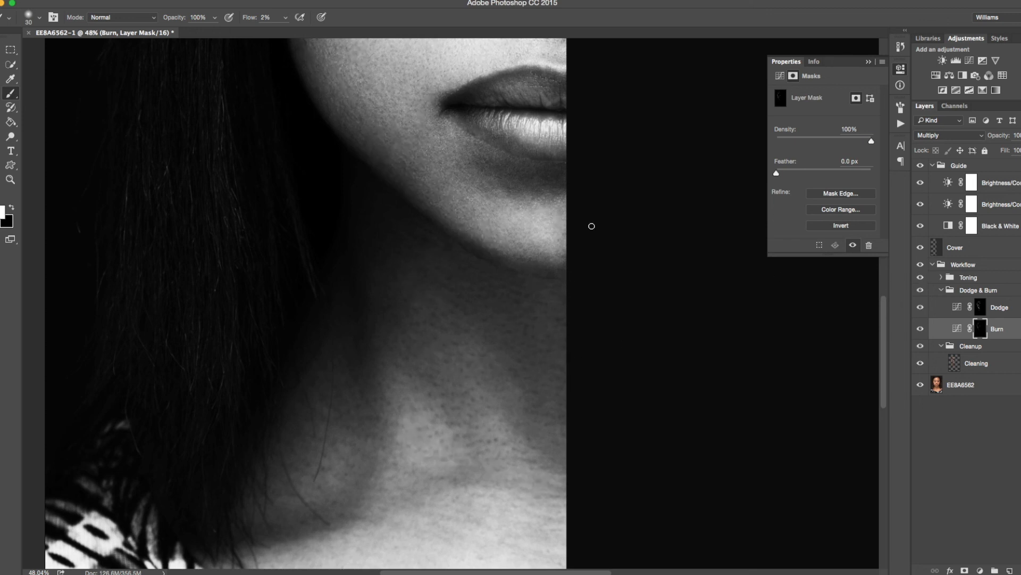
{"action": "left_click", "coordinate": [990, 308]}
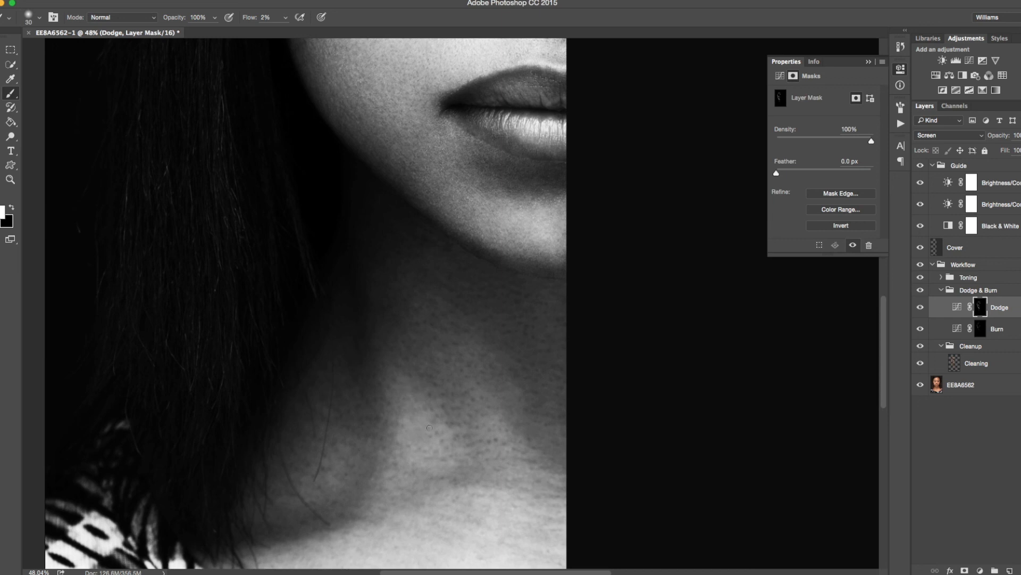
Hide the Guide group and even out the neck and chest in colour, alternating the Burn mask at 35 px and the Dodge mask at 100 px
{"action": "left_click", "coordinate": [921, 166]}
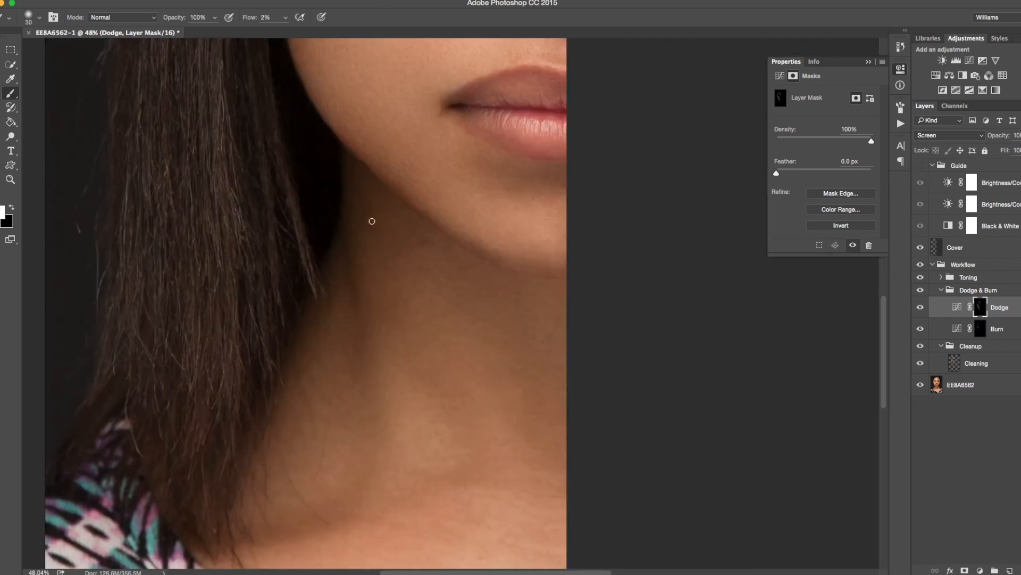
{"action": "key", "text": "alt+bracketleft"}
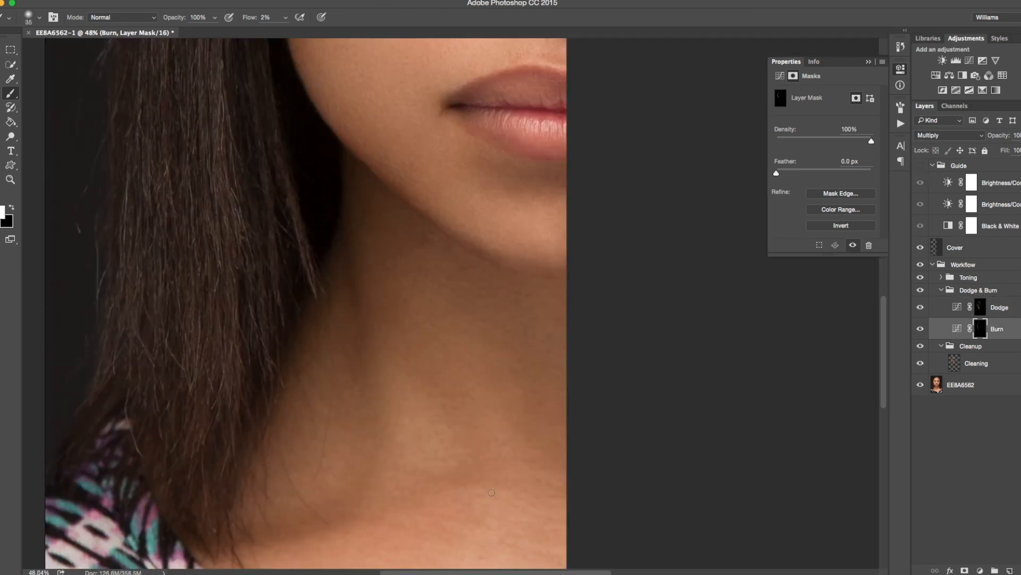
{"action": "scroll", "coordinate": [548, 481], "scroll_direction": "down", "scroll_amount": 5}
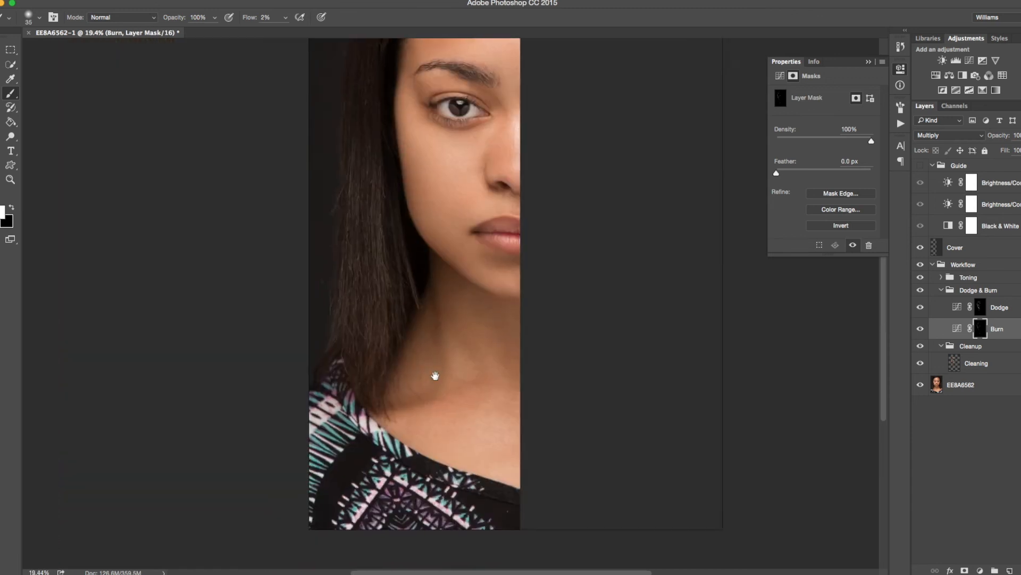
{"action": "key", "text": "alt+bracketright"}
{"action": "key", "text": "bracketright"}
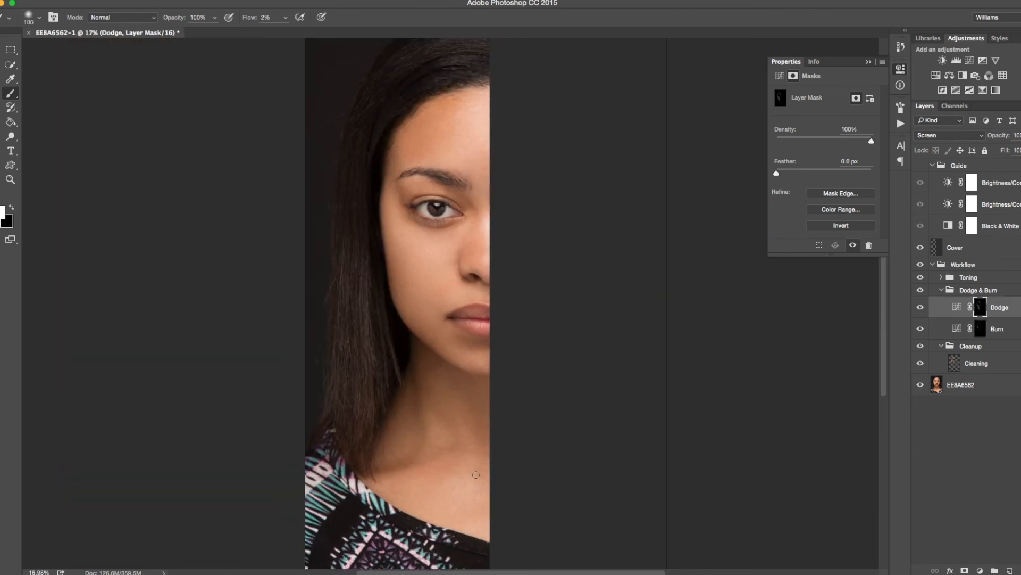
{"action": "key", "text": "bracketleft"}
{"action": "key", "text": "bracketleft"}
{"action": "key", "text": "alt+bracketleft"}
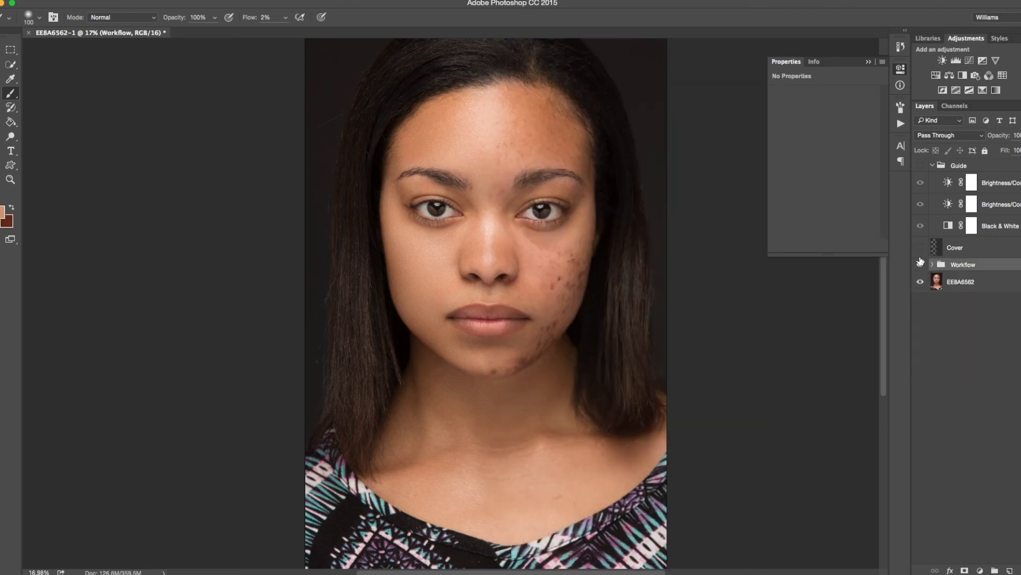
Collapse the Guide group and run the All HP action to add the HP group of masked smoothing layers
{"action": "left_click", "coordinate": [921, 248]}
{"action": "left_click", "coordinate": [920, 248]}
{"action": "left_click", "coordinate": [932, 165]}
{"action": "left_click", "coordinate": [901, 123]}
{"action": "left_click", "coordinate": [783, 206]}
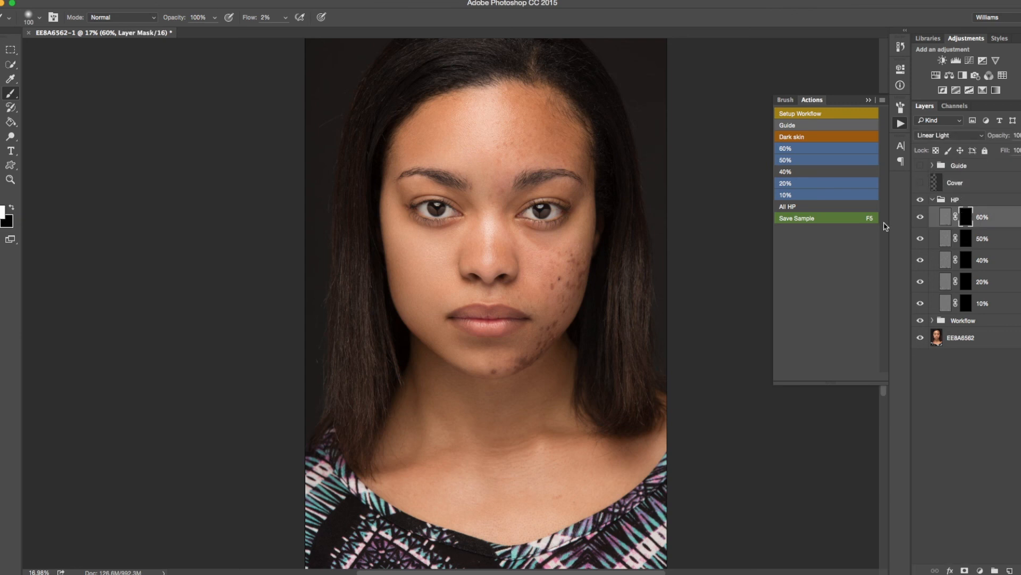
Paint smoothing over the skin on the 60% layer's mask with a 250 px brush at 50% opacity and 50% flow
{"action": "key", "text": "bracketright"}
{"action": "key", "text": "bracketright"}
{"action": "key", "text": "bracketright"}
{"action": "key", "text": "bracketright"}
{"action": "key", "text": "bracketright"}
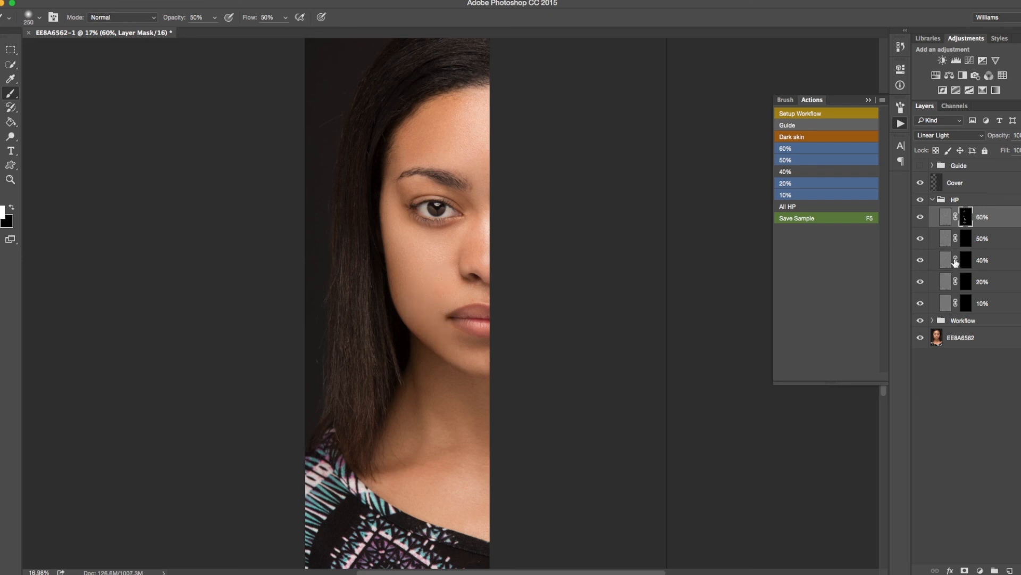
Paint smoothing over the face on the 50% layer's mask, inverting the mask repeatedly to check the covered areas
{"action": "left_click", "coordinate": [966, 241]}
{"action": "key", "text": "ctrl+i"}
{"action": "key", "text": "ctrl+i"}
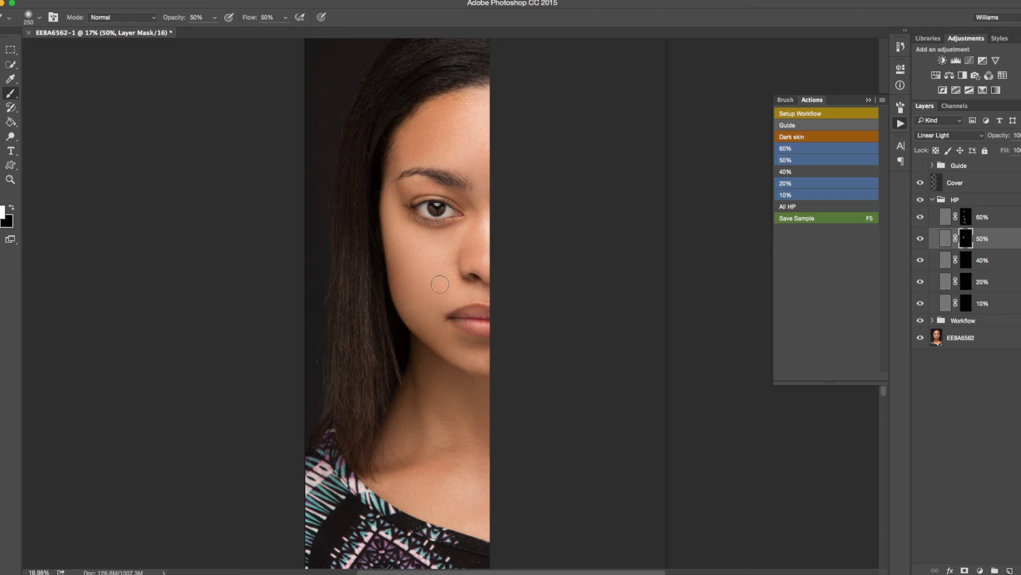
{"action": "key", "text": "ctrl+i"}
{"action": "key", "text": "ctrl+i"}
{"action": "key", "text": "ctrl+i"}
{"action": "key", "text": "ctrl+i"}
{"action": "key", "text": "ctrl+i"}
{"action": "key", "text": "ctrl+i"}
{"action": "key", "text": "ctrl+i"}
{"action": "key", "text": "ctrl+i"}
{"action": "key", "text": "ctrl+i"}
{"action": "key", "text": "ctrl+i"}
{"action": "key", "text": "ctrl+i"}
{"action": "key", "text": "ctrl+i"}
Extend the 50% layer's mask across the chest and check its coverage by inverting it and back
{"action": "left_click_drag", "start_coordinate": [402, 488], "coordinate": [492, 480]}
{"action": "key", "text": "ctrl+i"}
{"action": "key", "text": "ctrl+i"}
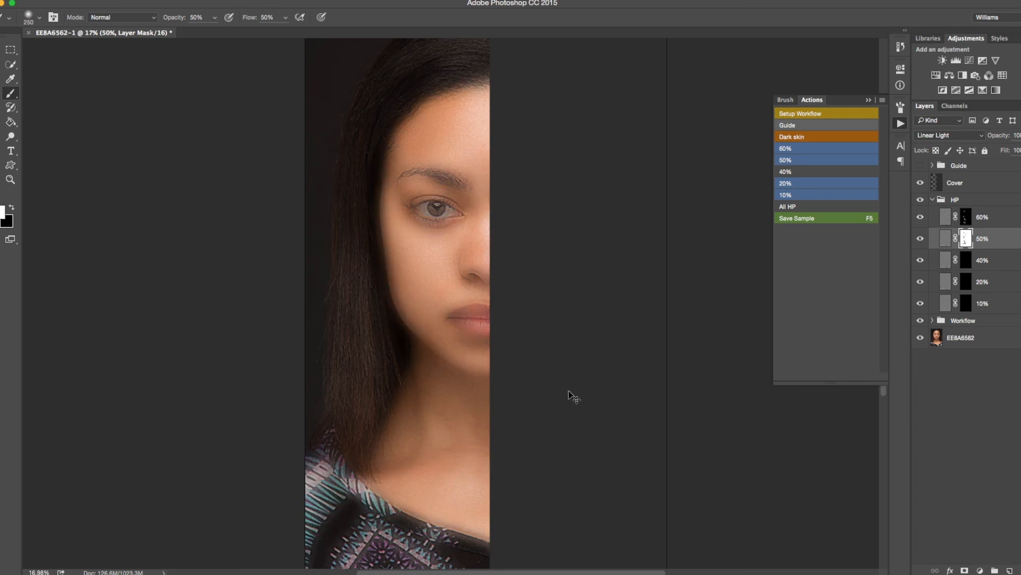
{"action": "key", "text": "ctrl+i"}
{"action": "key", "text": "ctrl+i"}
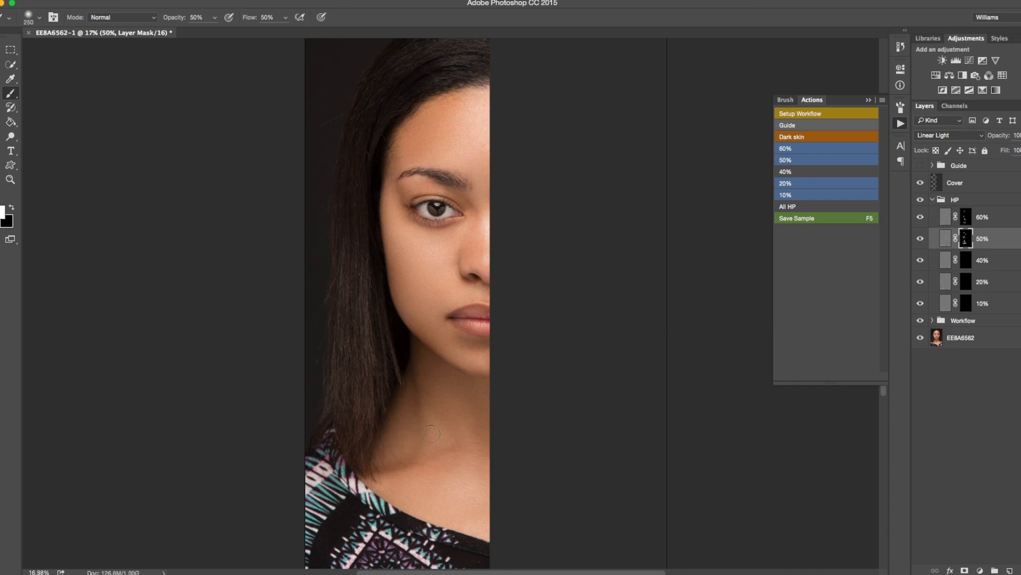
Paint smoothing over the neck on the 40% layer's mask, checking the coverage with temporary inversions
{"action": "key", "text": "alt+bracketleft"}
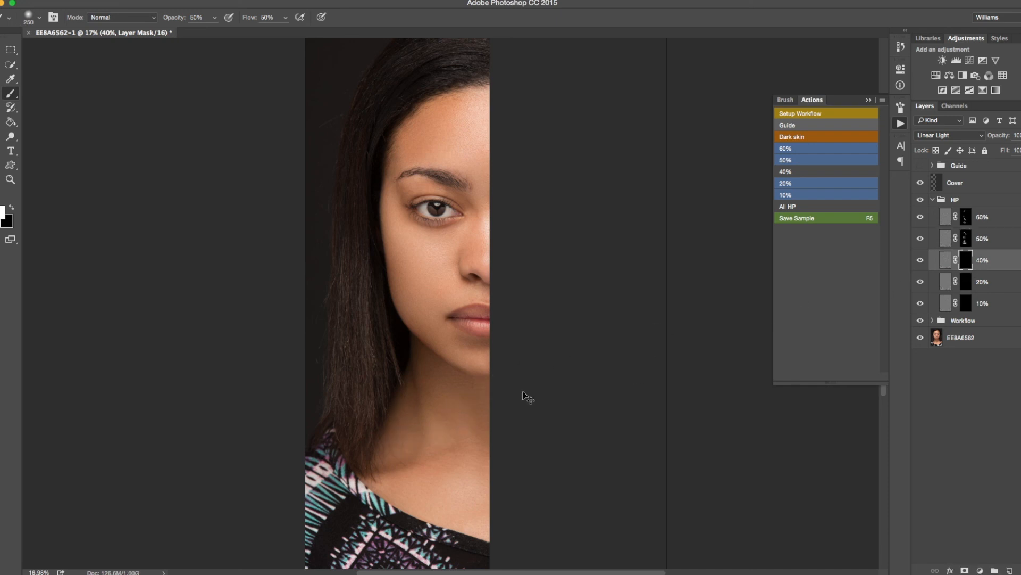
{"action": "key", "text": "ctrl+i"}
{"action": "key", "text": "ctrl+i"}
{"action": "left_click_drag", "start_coordinate": [449, 411], "coordinate": [487, 413]}
{"action": "left_click_drag", "start_coordinate": [411, 437], "coordinate": [405, 404]}
{"action": "key", "text": "ctrl+i"}
{"action": "key", "text": "ctrl+i"}
Paint the inner cheek and nose on the 40% layer's mask with a 175 px brush, checking with temporary inversions
{"action": "key", "text": "bracketleft"}
{"action": "key", "text": "bracketleft"}
{"action": "key", "text": "bracketleft"}
{"action": "left_click_drag", "start_coordinate": [436, 252], "coordinate": [468, 262]}
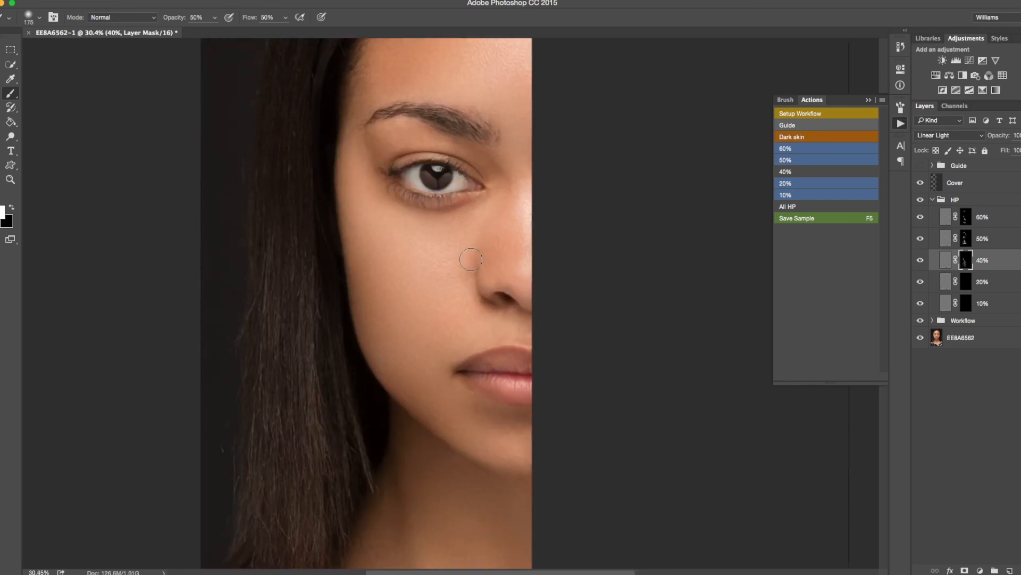
{"action": "key", "text": "ctrl+i"}
{"action": "key", "text": "ctrl+i"}
{"action": "left_click_drag", "start_coordinate": [515, 140], "coordinate": [489, 296]}
{"action": "key", "text": "ctrl+i"}
{"action": "key", "text": "ctrl+i"}
Paint the temple and forehead on the 20% layer's mask, enlarging the brush to 250 px for the broad forehead area
{"action": "left_click", "coordinate": [963, 281]}
{"action": "key", "text": "bracketleft"}
{"action": "key", "text": "bracketleft"}
{"action": "key", "text": "bracketleft"}
{"action": "left_click", "coordinate": [353, 200]}
{"action": "key", "text": "ctrl+i"}
{"action": "key", "text": "ctrl+i"}
{"action": "key", "text": "bracketright"}
{"action": "key", "text": "bracketright"}
{"action": "key", "text": "bracketright"}
{"action": "key", "text": "bracketright"}
{"action": "key", "text": "bracketright"}
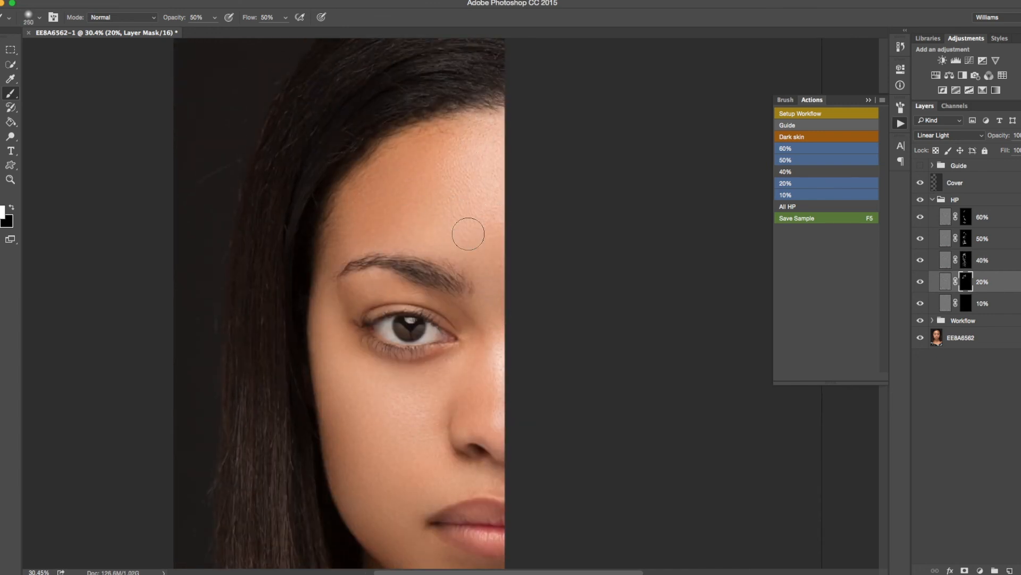
Paint the remaining facial areas on the 20% layer's mask with a 125 px brush, checking with temporary inversions
{"action": "left_click_drag", "start_coordinate": [469, 233], "coordinate": [482, 87]}
{"action": "key", "text": "bracketleft"}
{"action": "key", "text": "bracketleft"}
{"action": "key", "text": "bracketleft"}
{"action": "key", "text": "bracketleft"}
{"action": "key", "text": "ctrl+i"}
{"action": "key", "text": "ctrl+i"}
{"action": "key", "text": "ctrl+i"}
{"action": "key", "text": "ctrl+i"}
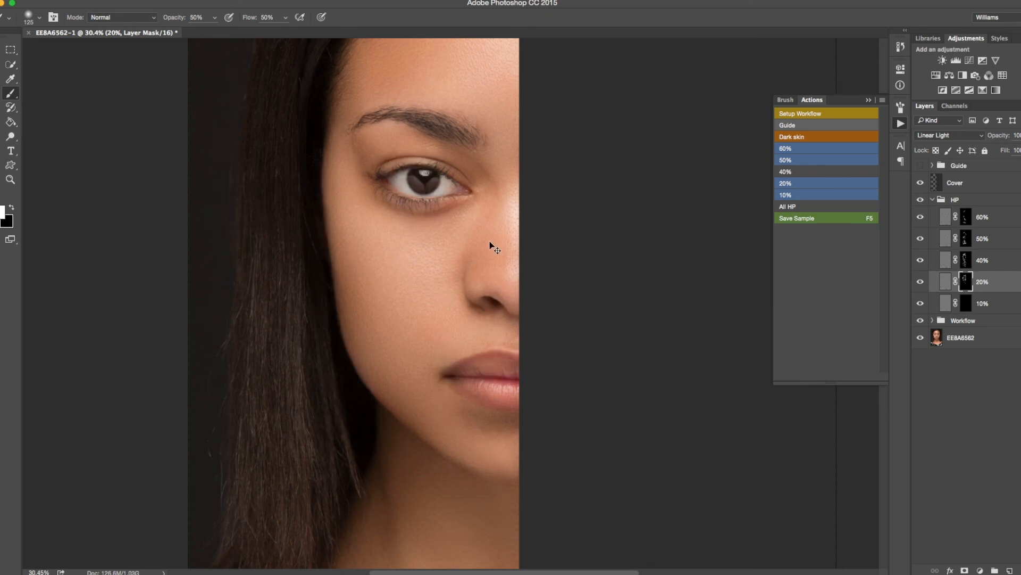
Paint smoothing over the neck on the 20% layer's mask with a 250 px brush
{"action": "scroll", "coordinate": [438, 233], "scroll_direction": "down", "scroll_amount": 5}
{"action": "key", "text": "bracketright"}
{"action": "key", "text": "bracketright"}
{"action": "key", "text": "bracketright"}
{"action": "key", "text": "bracketright"}
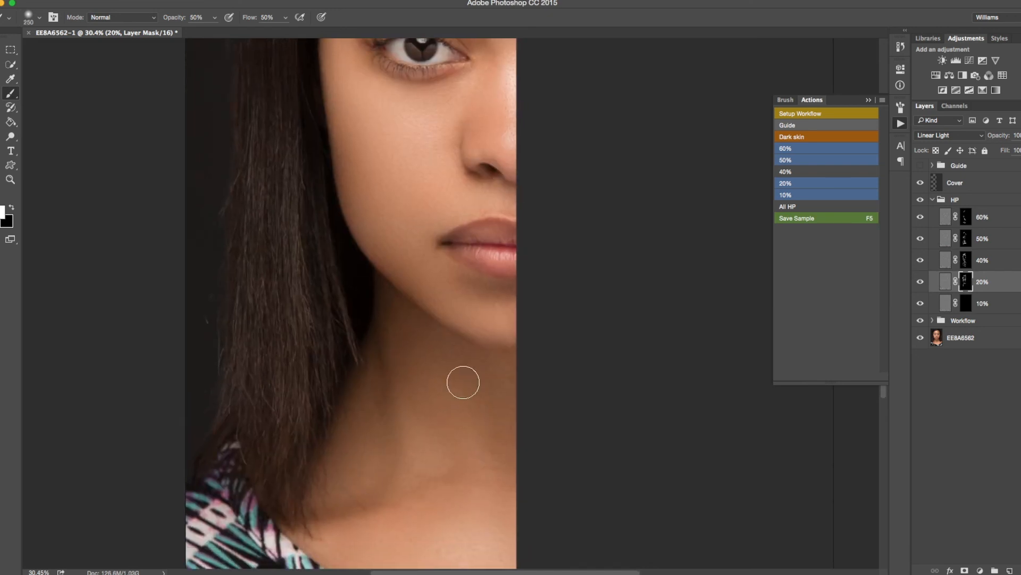
{"action": "scroll", "coordinate": [463, 382], "scroll_direction": "down", "scroll_amount": 4}
Paint smoothing over the neck area on the 10% layer's mask with a 150 px brush, checking with a temporary inversion
{"action": "left_click", "coordinate": [615, 325]}
{"action": "key", "text": "super+i"}
{"action": "key", "text": "super+i"}
{"action": "key", "text": "["}
{"action": "key", "text": "["}
{"action": "key", "text": "["}
{"action": "mouse_move", "coordinate": [439, 292]}
{"action": "left_mouse_down"}
{"action": "mouse_move", "coordinate": [494, 332]}
{"action": "mouse_move", "coordinate": [399, 344]}
{"action": "mouse_move", "coordinate": [513, 393]}
{"action": "mouse_move", "coordinate": [412, 427]}
{"action": "left_mouse_up"}
Smooth the mouth area, cheek and forehead on the 10% layer's mask, reducing the brush to 90 px
{"action": "scroll", "coordinate": [407, 372], "scroll_direction": "up", "scroll_amount": 5}
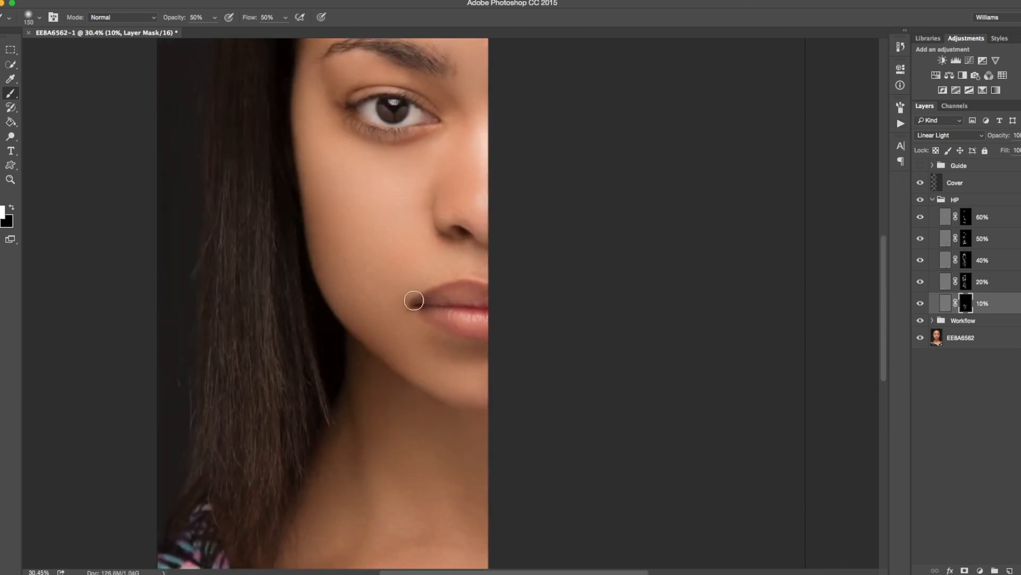
{"action": "scroll", "coordinate": [372, 303], "scroll_direction": "up", "scroll_amount": 5}
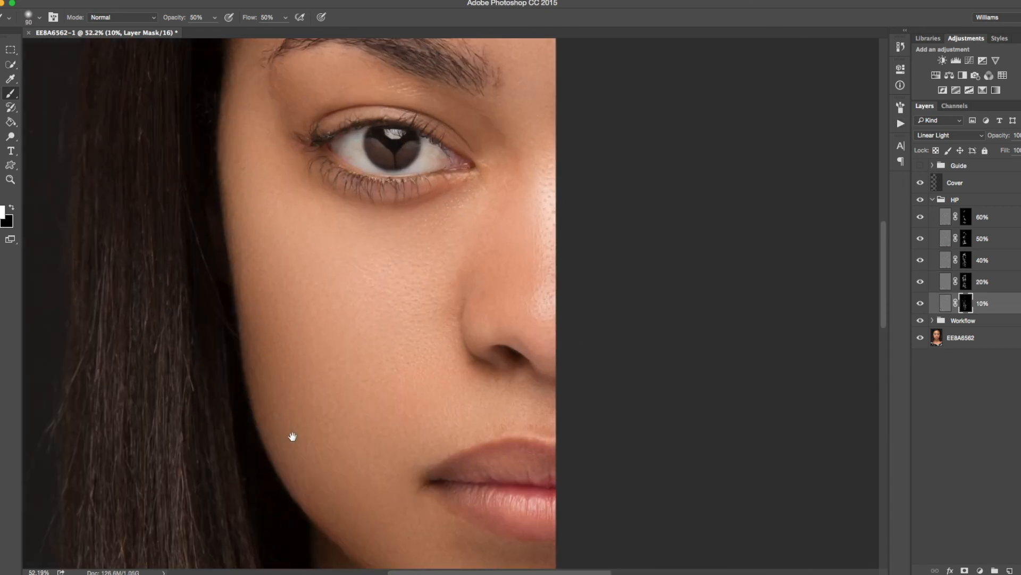
{"action": "scroll", "coordinate": [275, 370], "scroll_direction": "down", "scroll_amount": 3}
{"action": "scroll", "coordinate": [269, 130], "scroll_direction": "up", "scroll_amount": 8}
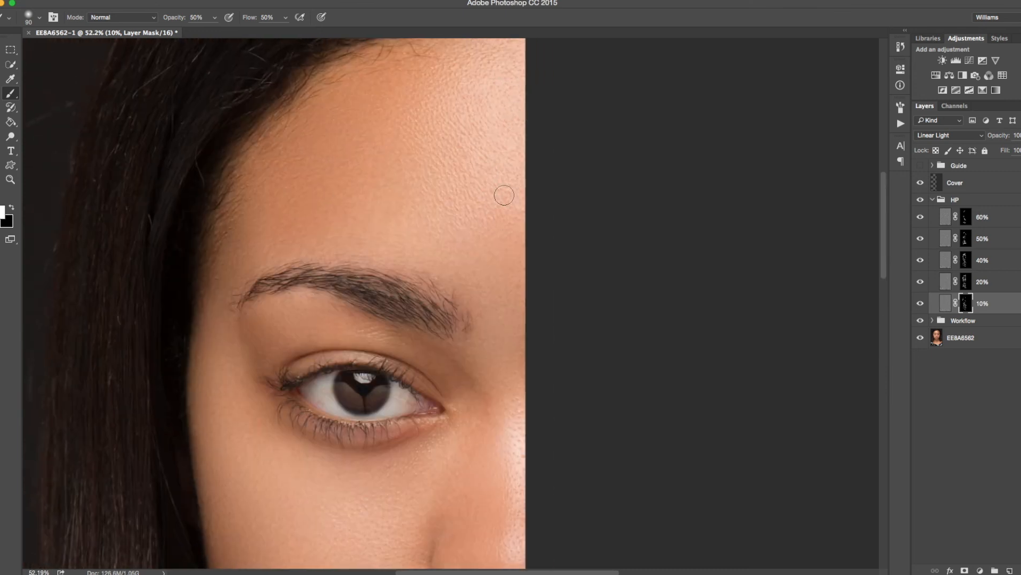
{"action": "scroll", "coordinate": [548, 245], "scroll_direction": "down", "scroll_amount": 5}
Set the HP group's opacity to 70%, compare the image without it, and move it into the Workflow group
{"action": "left_click", "coordinate": [932, 199]}
{"action": "key", "text": "super+0"}
{"action": "left_click", "coordinate": [1016, 135]}
{"action": "type", "text": "70"}
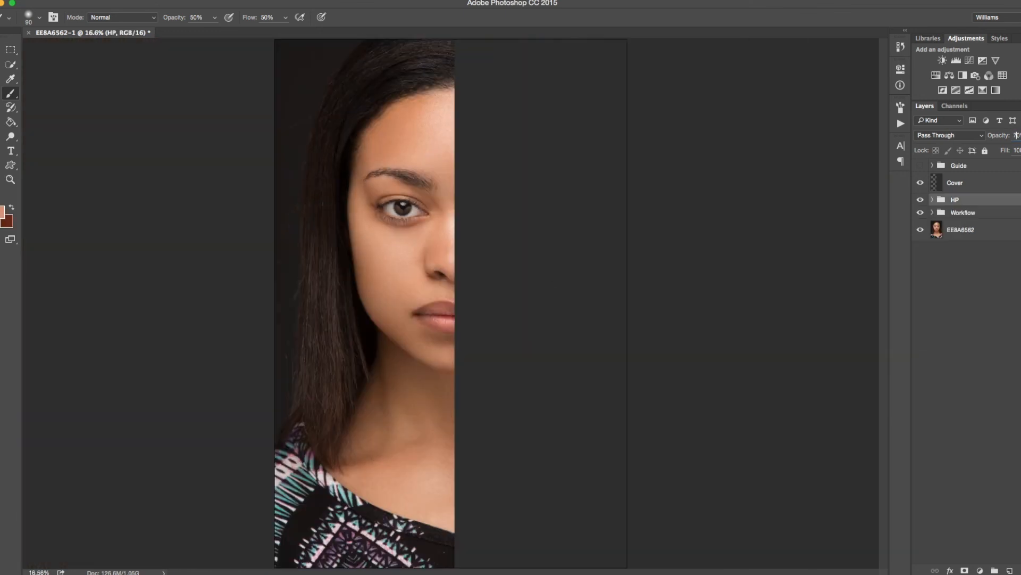
{"action": "scroll", "coordinate": [402, 215], "scroll_direction": "up", "scroll_amount": 5}
{"action": "left_click", "coordinate": [920, 200]}
{"action": "left_click", "coordinate": [921, 200]}
{"action": "left_click_drag", "start_coordinate": [956, 200], "coordinate": [959, 213]}
Dodge the jawline on the Dodge mask with a 30 px brush at 80% opacity and 2% flow, comparing with the unretouched image
{"action": "left_click", "coordinate": [932, 200]}
{"action": "left_click", "coordinate": [942, 237]}
{"action": "scroll", "coordinate": [379, 448], "scroll_direction": "up", "scroll_amount": 5}
{"action": "left_click", "coordinate": [921, 166]}
{"action": "left_click", "coordinate": [920, 166]}
{"action": "left_click", "coordinate": [921, 166]}
{"action": "left_click", "coordinate": [942, 238]}
{"action": "left_click", "coordinate": [981, 255]}
{"action": "key", "text": "shift+2"}
{"action": "left_click", "coordinate": [920, 200]}
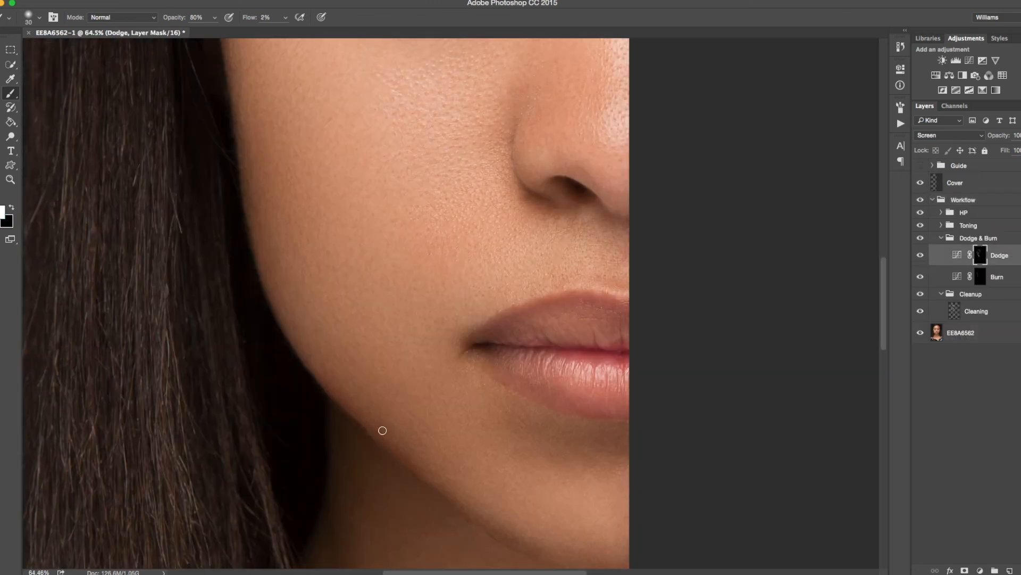
{"action": "left_click", "coordinate": [921, 200]}
{"action": "left_click", "coordinate": [920, 200]}
Refine the face on the Burn mask with an 80 px brush, compare with the original, and switch back to the Dodge mask
{"action": "left_click", "coordinate": [980, 276]}
{"action": "key", "text": "]"}
{"action": "key", "text": "]"}
{"action": "key", "text": "]"}
{"action": "key", "text": "]"}
{"action": "key", "text": "]"}
{"action": "key", "text": "]"}
{"action": "key", "text": "]"}
{"action": "key", "text": "]"}
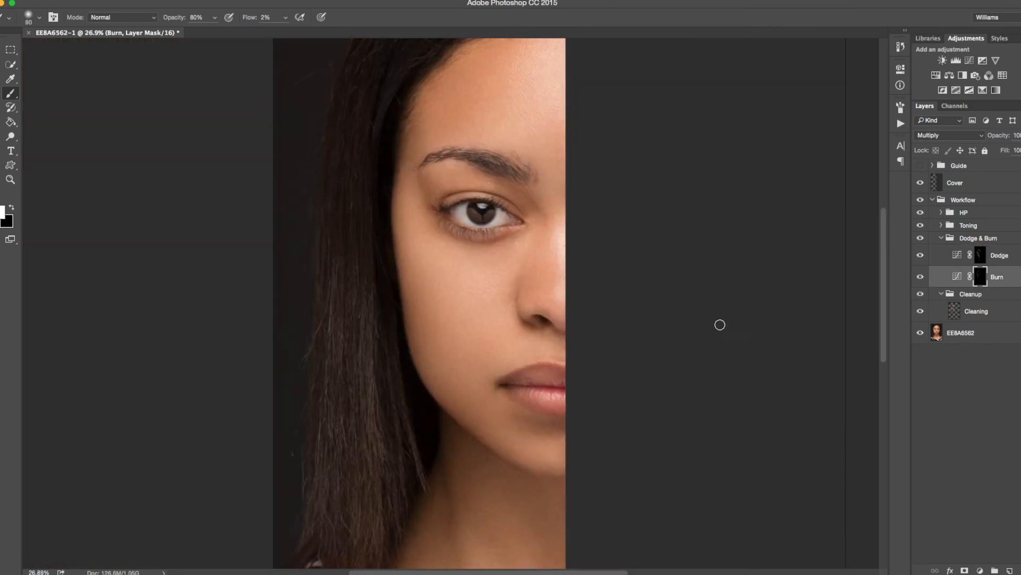
{"action": "left_click", "coordinate": [920, 200]}
{"action": "left_click", "coordinate": [920, 200]}
{"action": "left_click", "coordinate": [979, 256]}
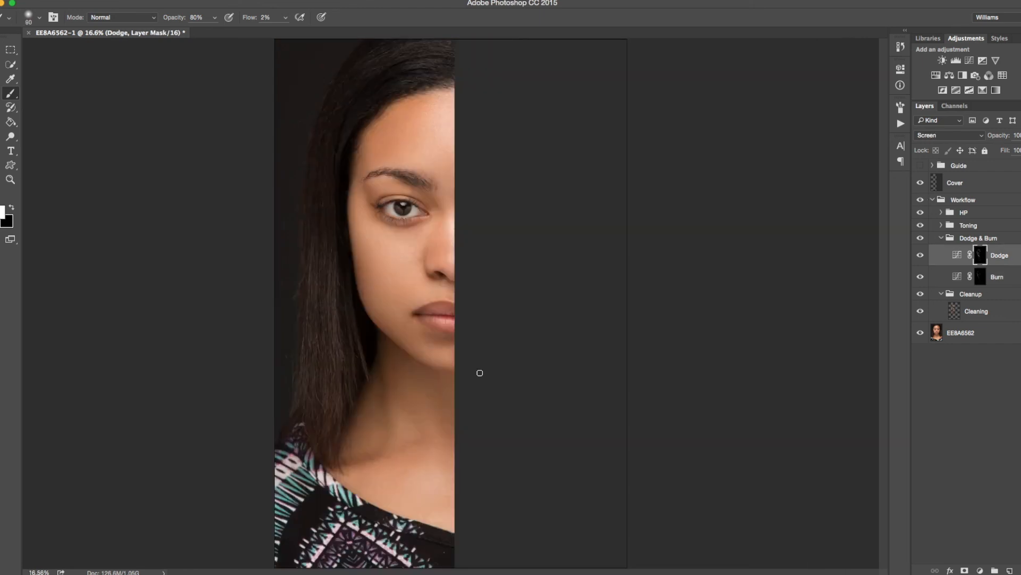
Paint skin tone on a new Color-mode layer in the Toning group with a 400–500 px brush and merge it down
{"action": "left_click", "coordinate": [941, 238]}
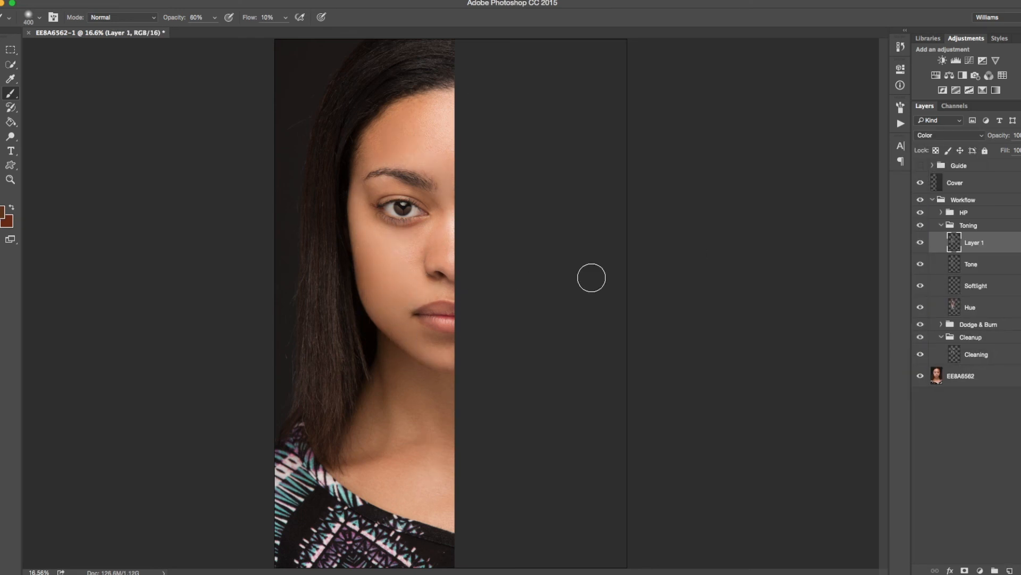
{"action": "key", "text": "bracketright"}
{"action": "key", "text": "super+e"}
{"action": "left_click", "coordinate": [932, 200]}
Adjust the Dodge & Burn group's opacity and collapse the Workflow group
{"action": "scroll", "coordinate": [427, 274], "scroll_direction": "up", "scroll_amount": 5}
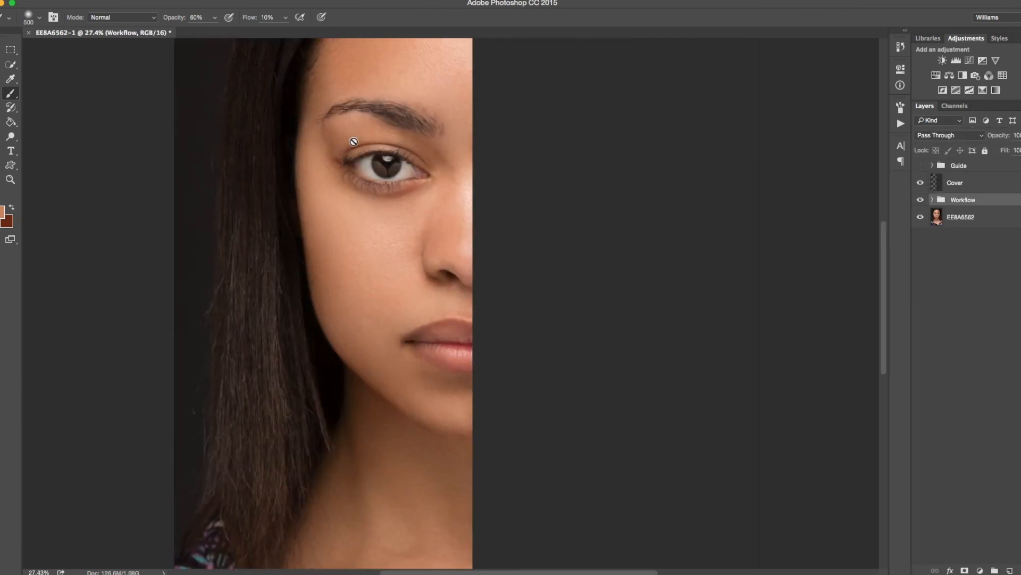
{"action": "scroll", "coordinate": [353, 142], "scroll_direction": "up", "scroll_amount": 3}
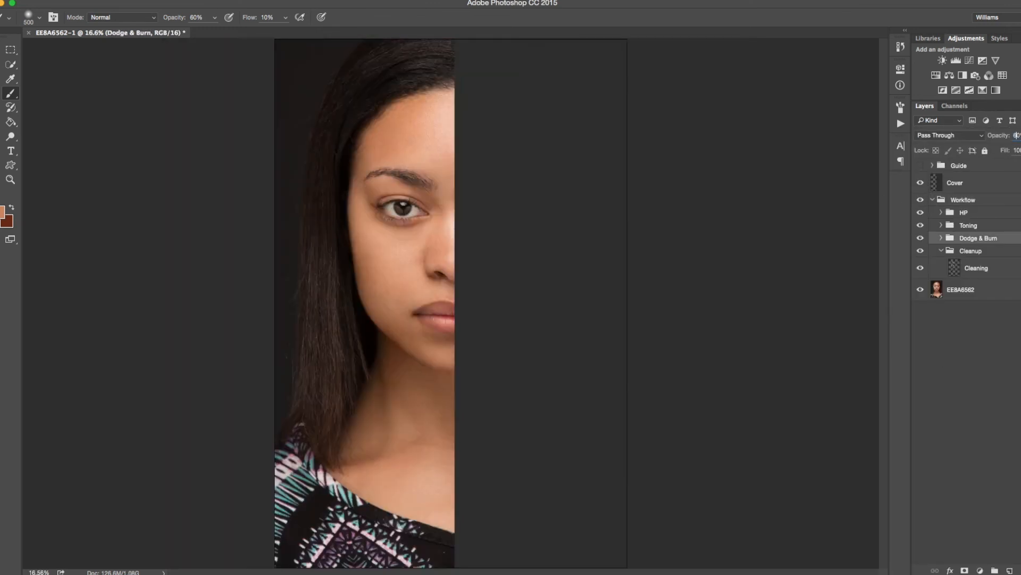
{"action": "left_click", "coordinate": [933, 200]}
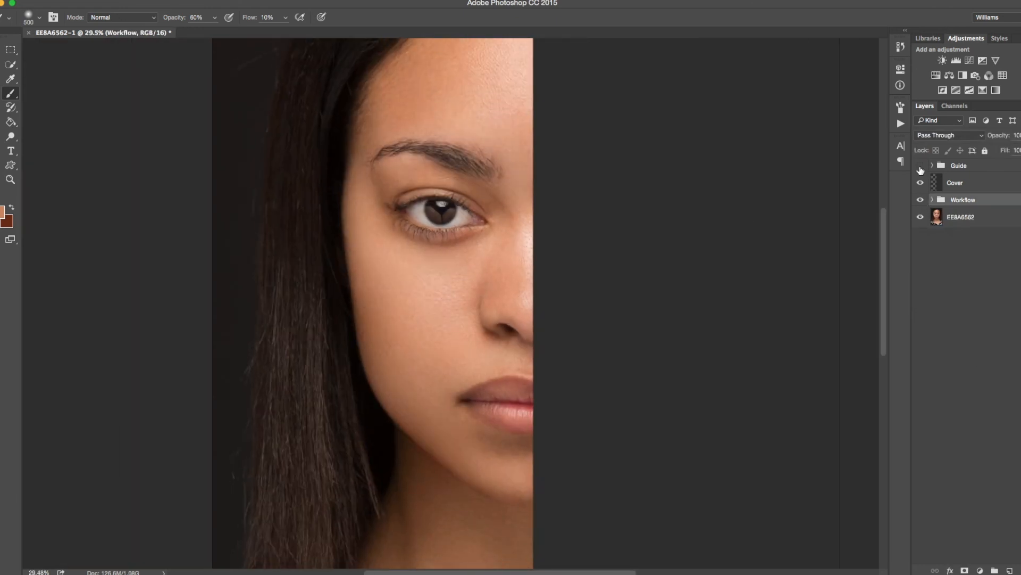
Compare the portrait before and after by toggling the Workflow group's visibility, with the Cover layer hidden for the full face
{"action": "left_click", "coordinate": [921, 200]}
{"action": "left_click", "coordinate": [922, 201]}
{"action": "left_click", "coordinate": [922, 202]}
{"action": "left_click", "coordinate": [920, 200]}
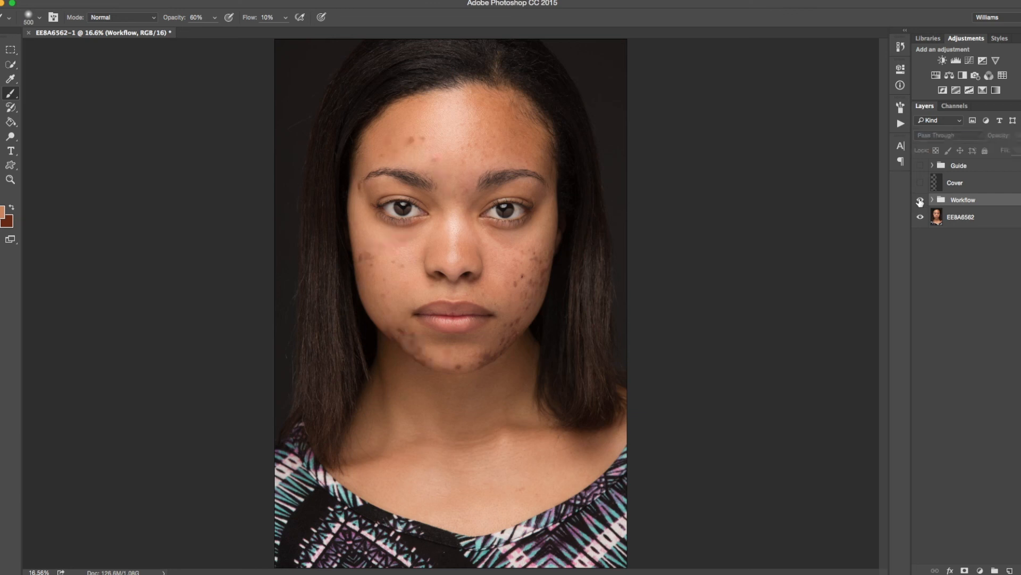
{"action": "left_click", "coordinate": [920, 201]}
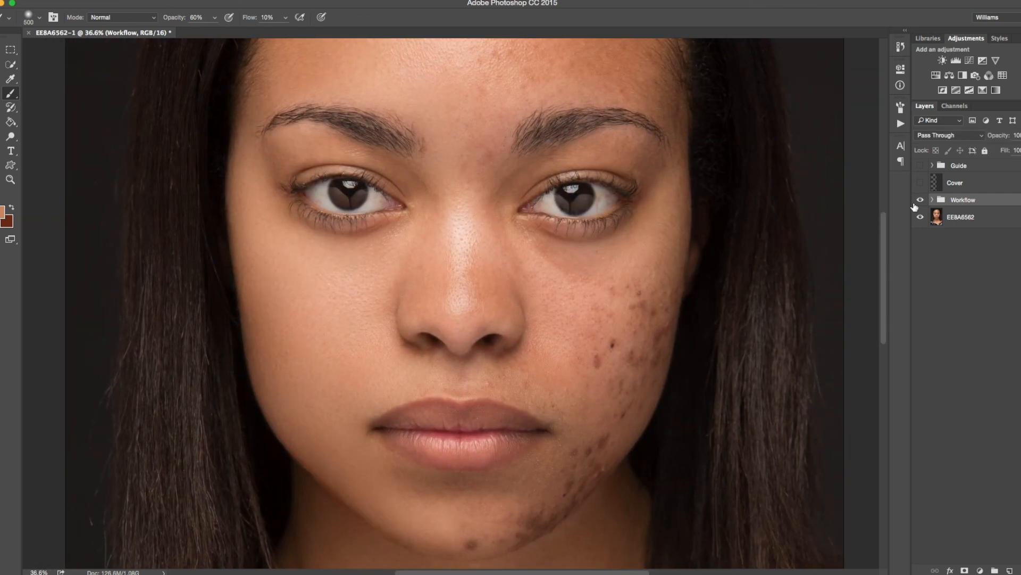
{"action": "left_click", "coordinate": [920, 200]}
{"action": "left_click", "coordinate": [919, 201]}
{"action": "left_click", "coordinate": [919, 201]}
{"action": "left_click", "coordinate": [920, 200]}
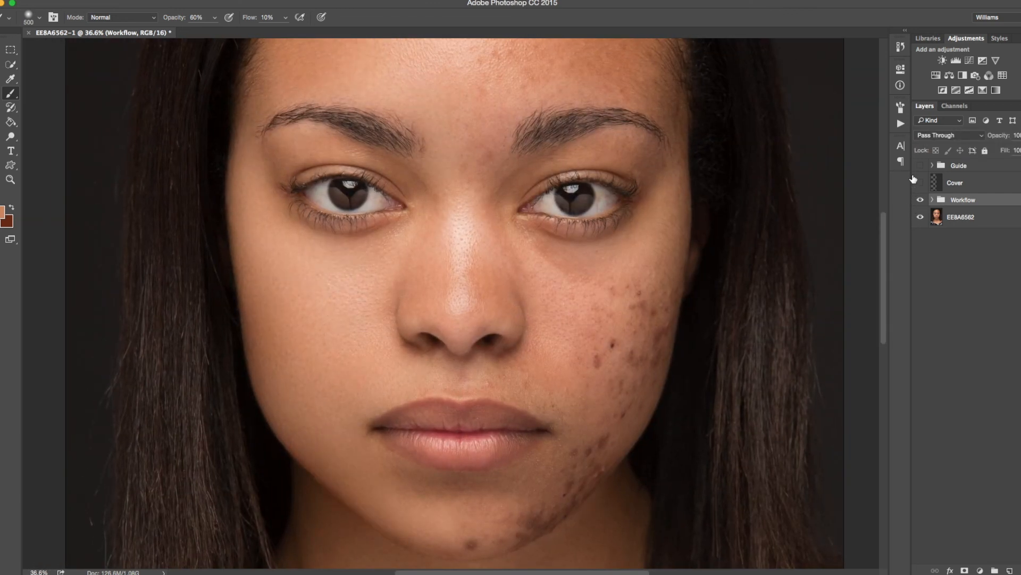